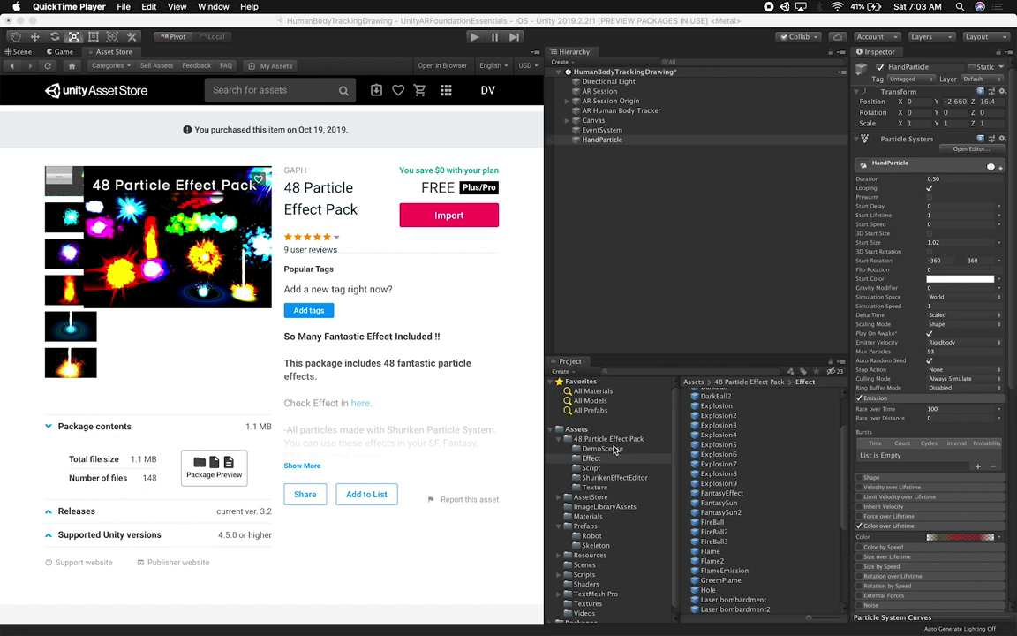
Switch from the asset store page to the Scene view and look over the HandParticle effect
{"action": "scroll", "coordinate": [744, 418], "scroll_direction": "up", "scroll_amount": 3}
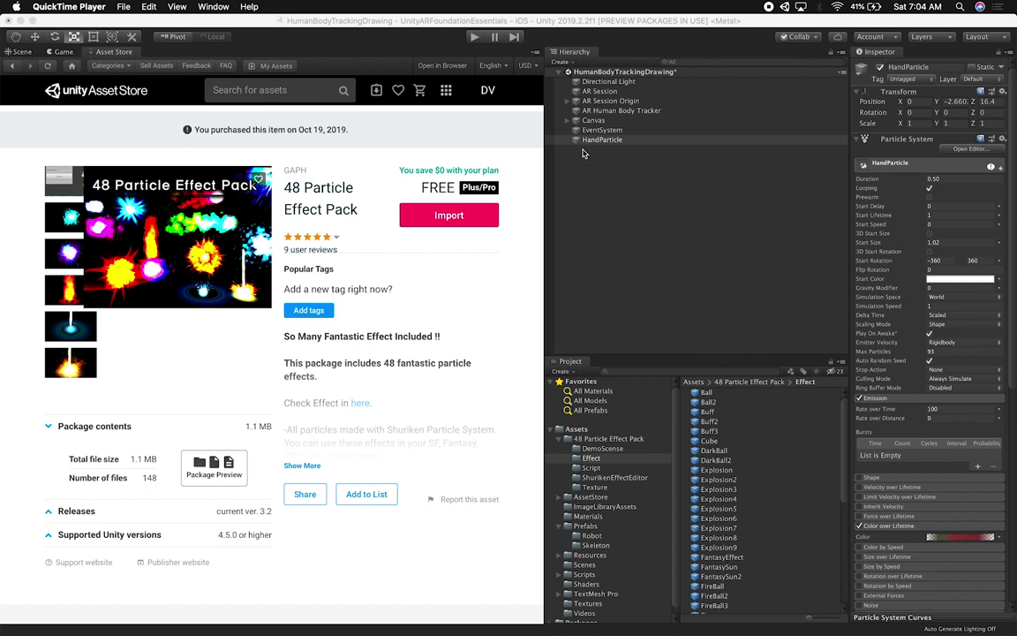
{"action": "left_click", "coordinate": [21, 52]}
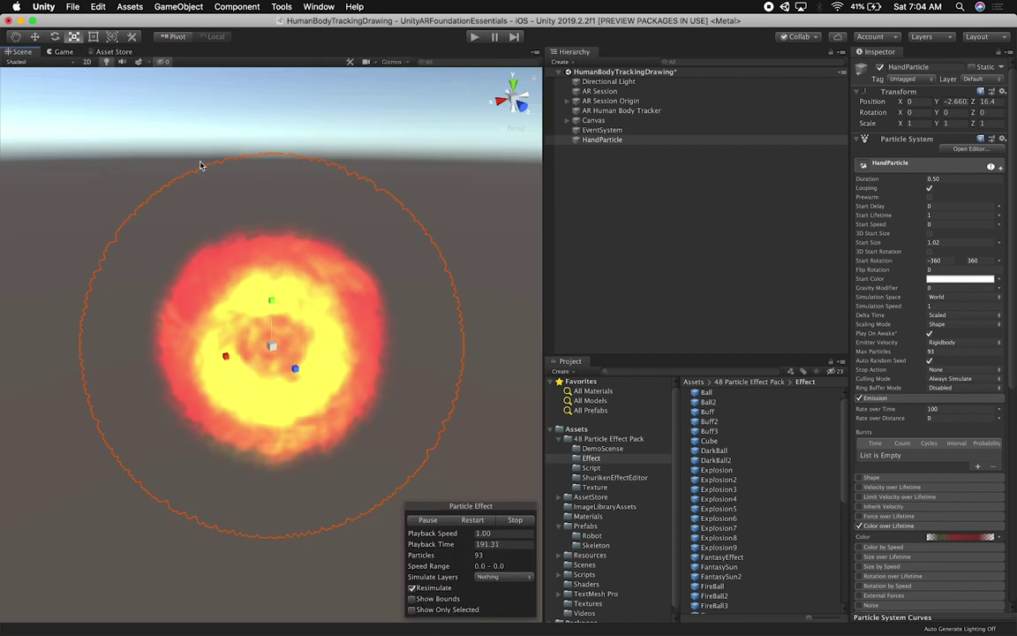
{"action": "left_click_drag", "start_coordinate": [179, 323], "coordinate": [365, 318], "text": "alt"}
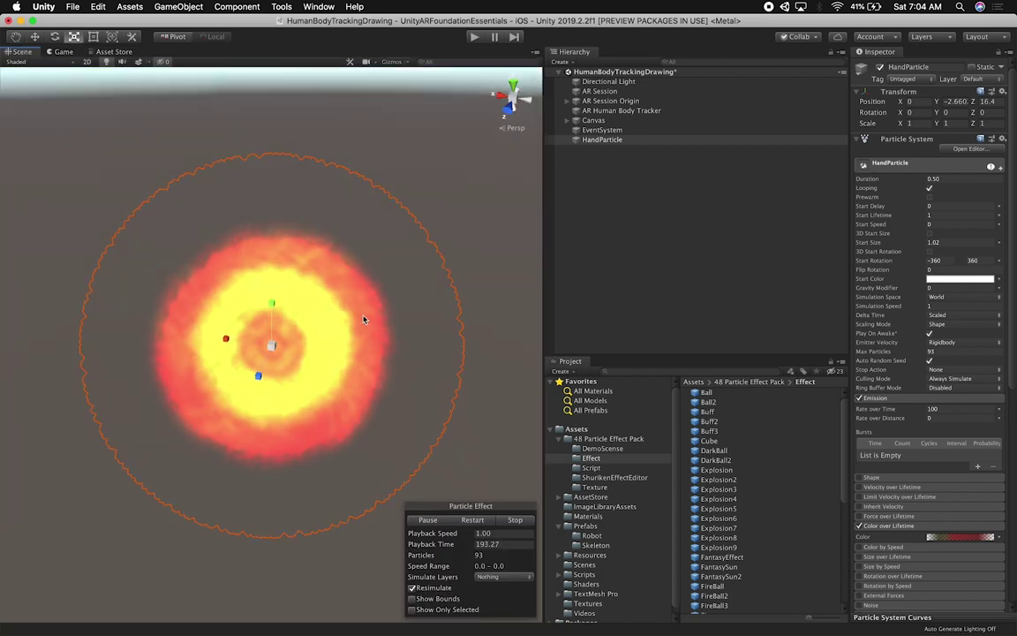
{"action": "scroll", "coordinate": [364, 319], "scroll_direction": "down", "scroll_amount": 3}
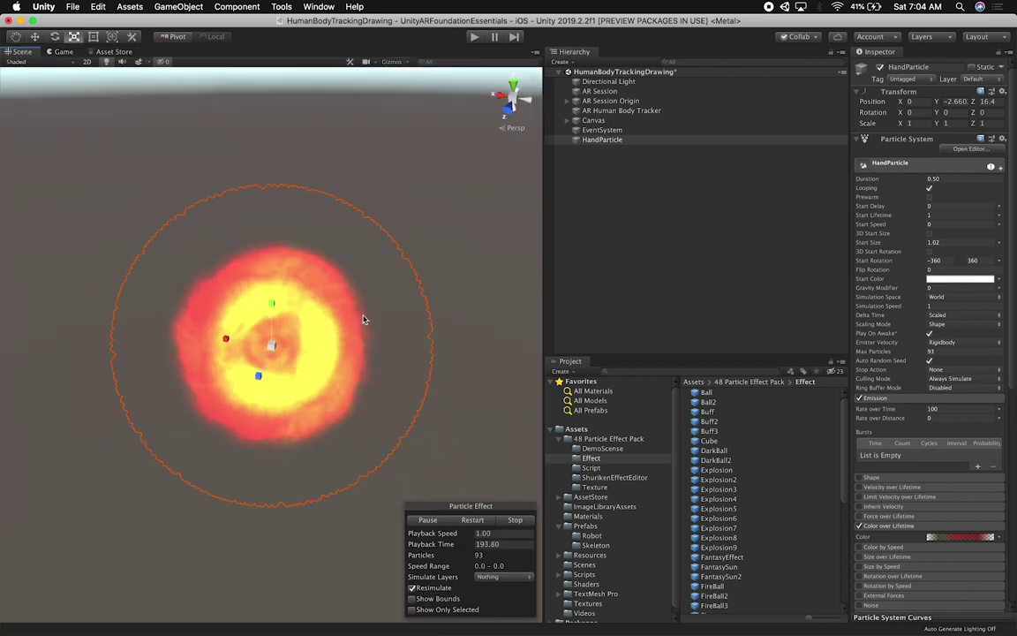
Add the SkeletonTransparent prefab from the Prefabs/Skeleton folder to the scene and unpack it completely
{"action": "left_click", "coordinate": [594, 545]}
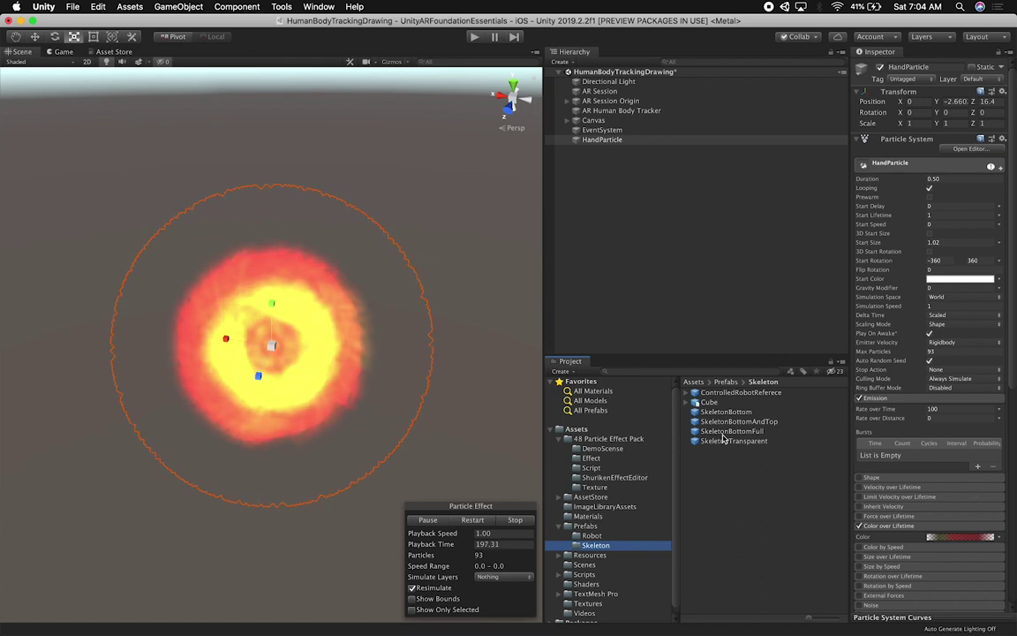
{"action": "left_click_drag", "start_coordinate": [727, 441], "coordinate": [664, 182]}
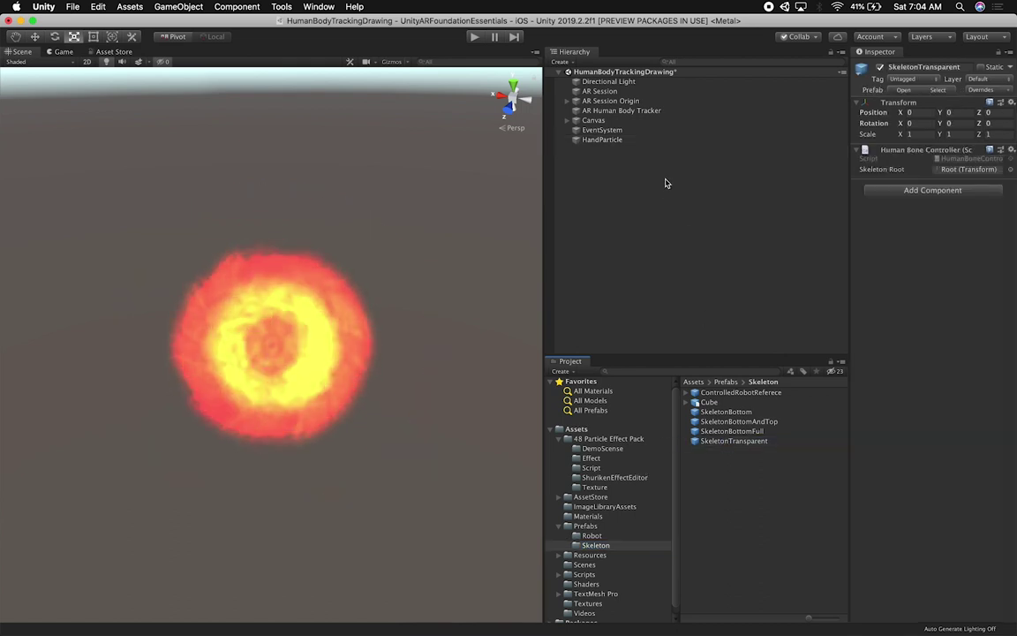
{"action": "left_click", "coordinate": [622, 152]}
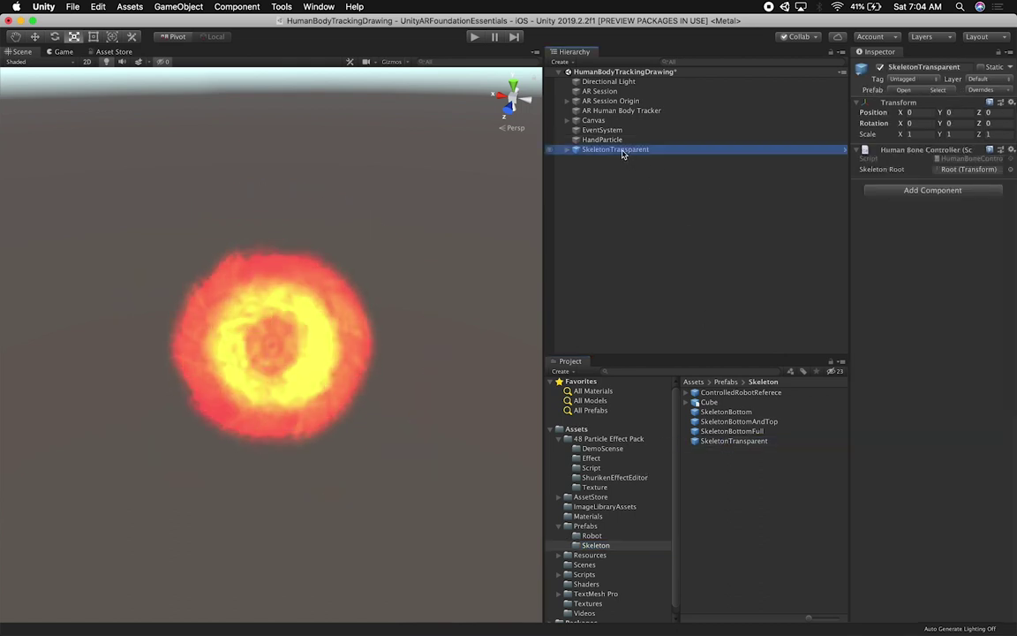
{"action": "right_click", "coordinate": [622, 154]}
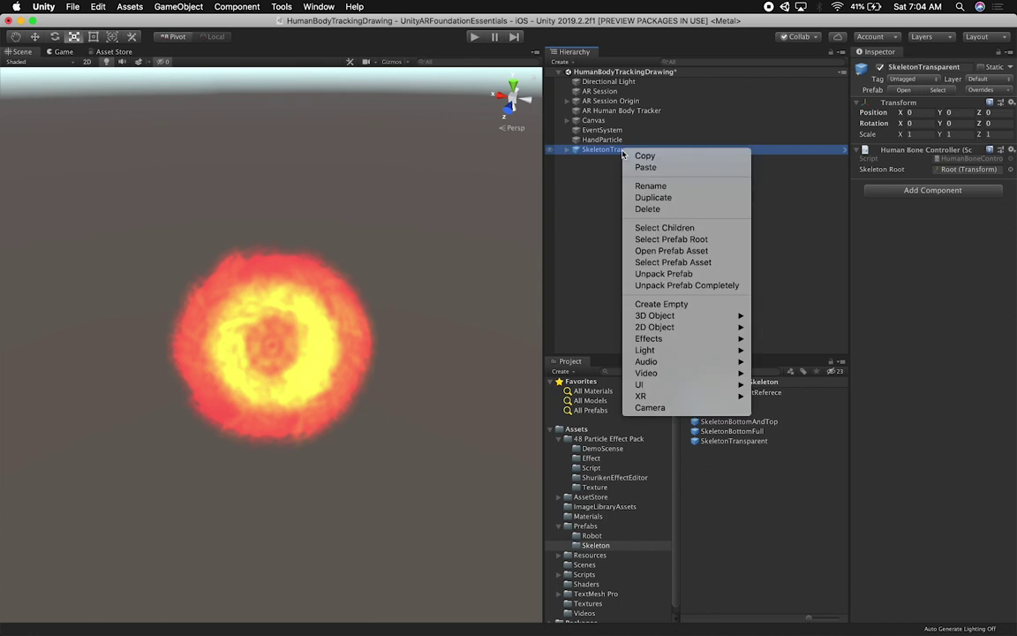
{"action": "left_click", "coordinate": [656, 286]}
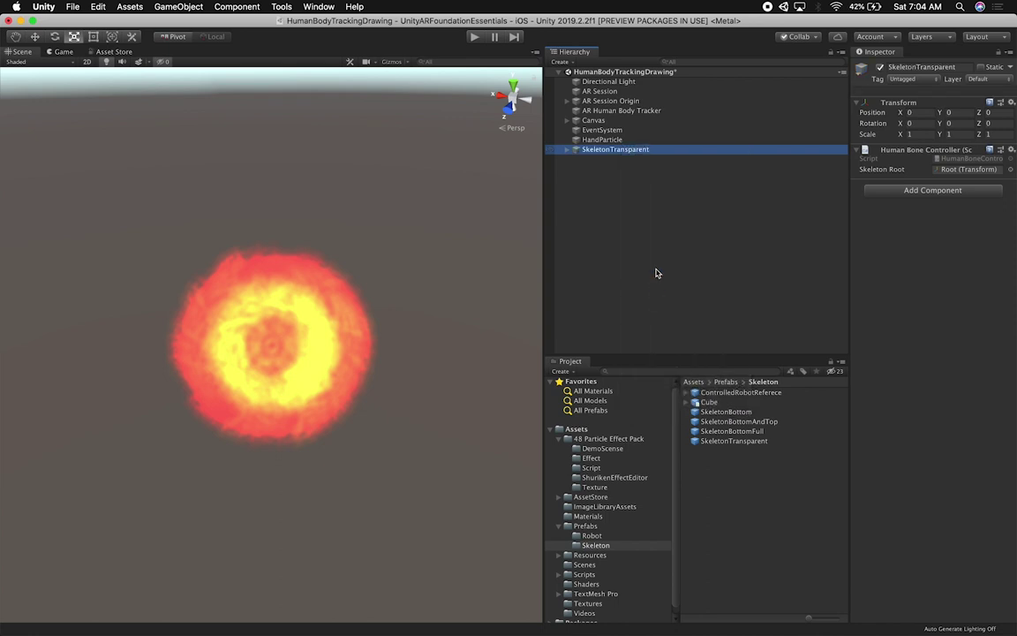
Rename the unpacked skeleton object as SkeletonTransparentWithParticles
{"action": "left_click", "coordinate": [641, 150]}
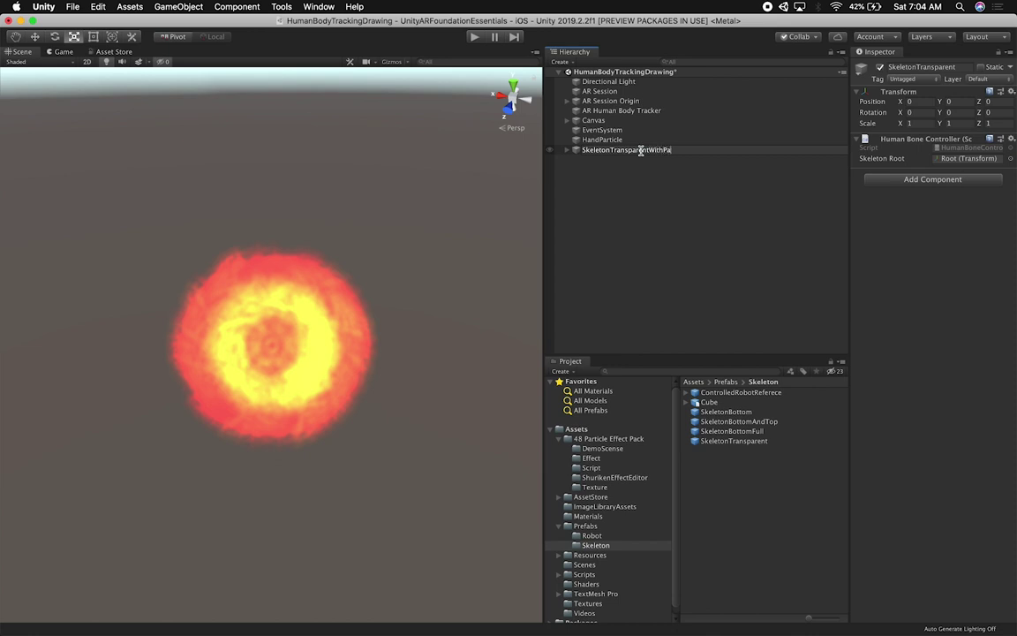
{"action": "type", "text": "WithParticles"}
{"action": "key", "text": "Return"}
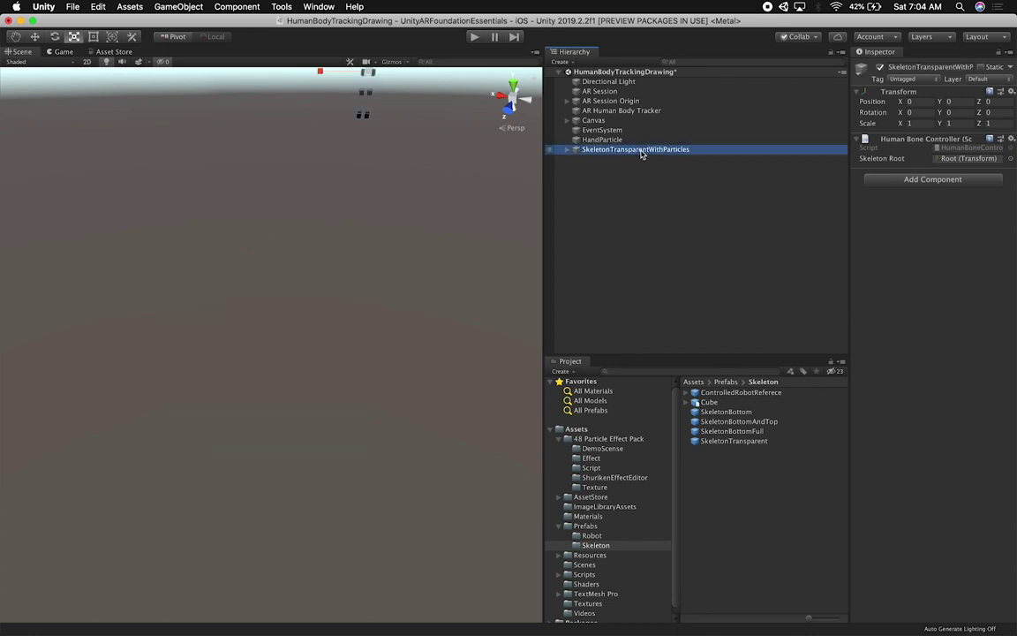
Expand the skeleton's hierarchy and select the large cube that forms its head
{"action": "left_click_drag", "start_coordinate": [357, 277], "coordinate": [500, 283], "text": "alt"}
{"action": "scroll", "coordinate": [345, 302], "scroll_direction": "up", "scroll_amount": 10}
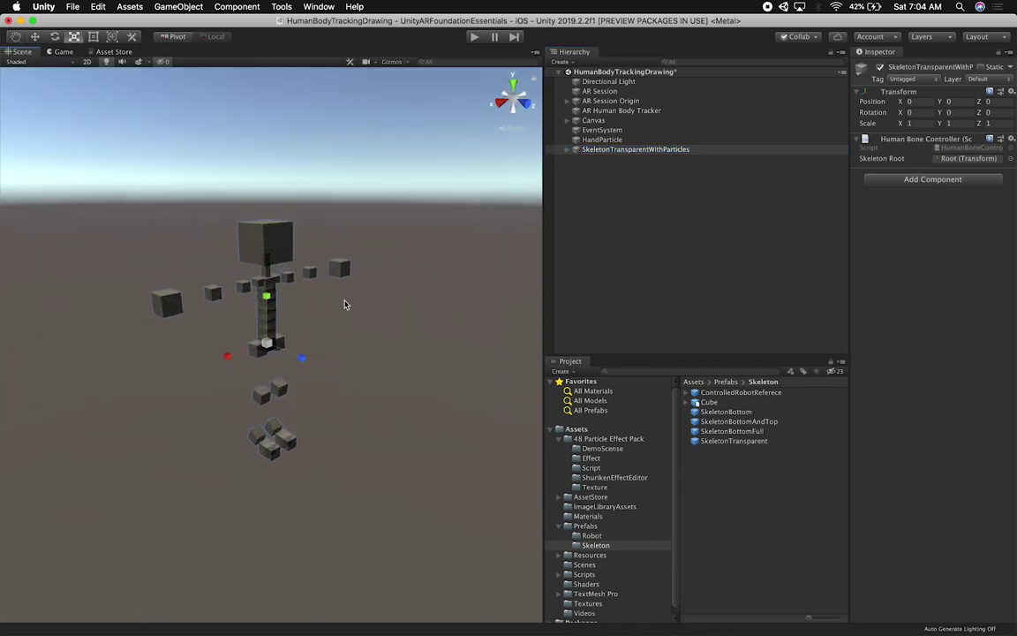
{"action": "left_click_drag", "start_coordinate": [352, 282], "coordinate": [355, 300], "text": "alt+super"}
{"action": "right_click_drag", "start_coordinate": [357, 196], "coordinate": [283, 169]}
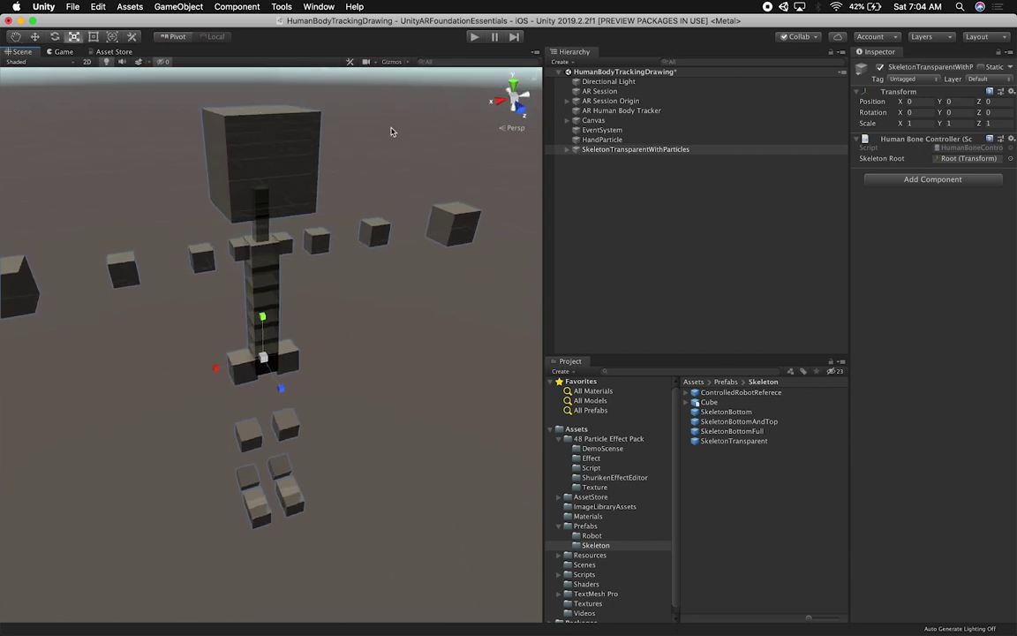
{"action": "left_click", "coordinate": [568, 149]}
{"action": "left_click", "coordinate": [245, 144]}
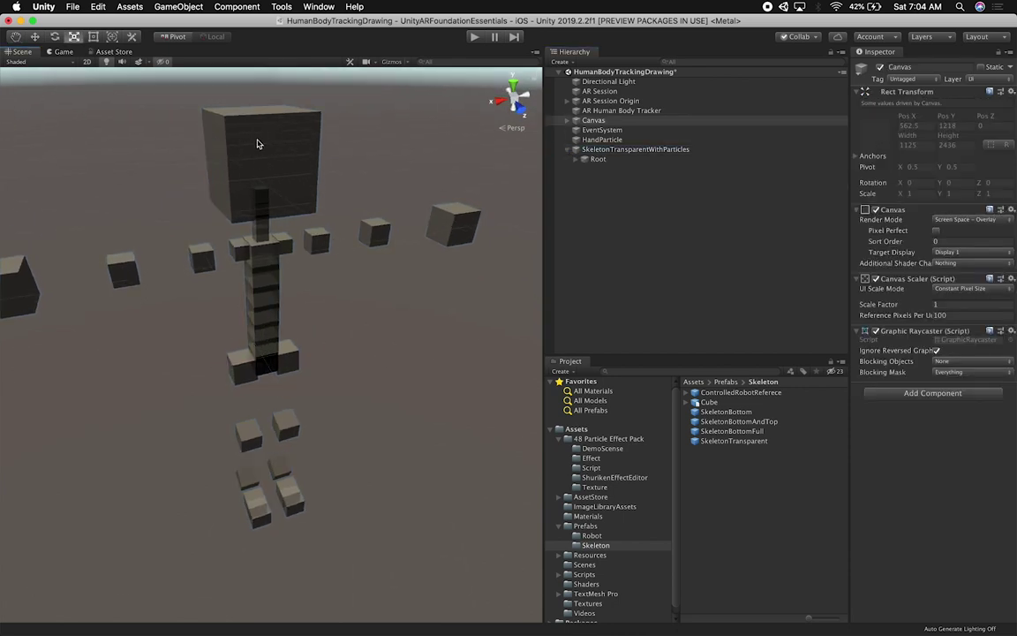
{"action": "left_click", "coordinate": [258, 143]}
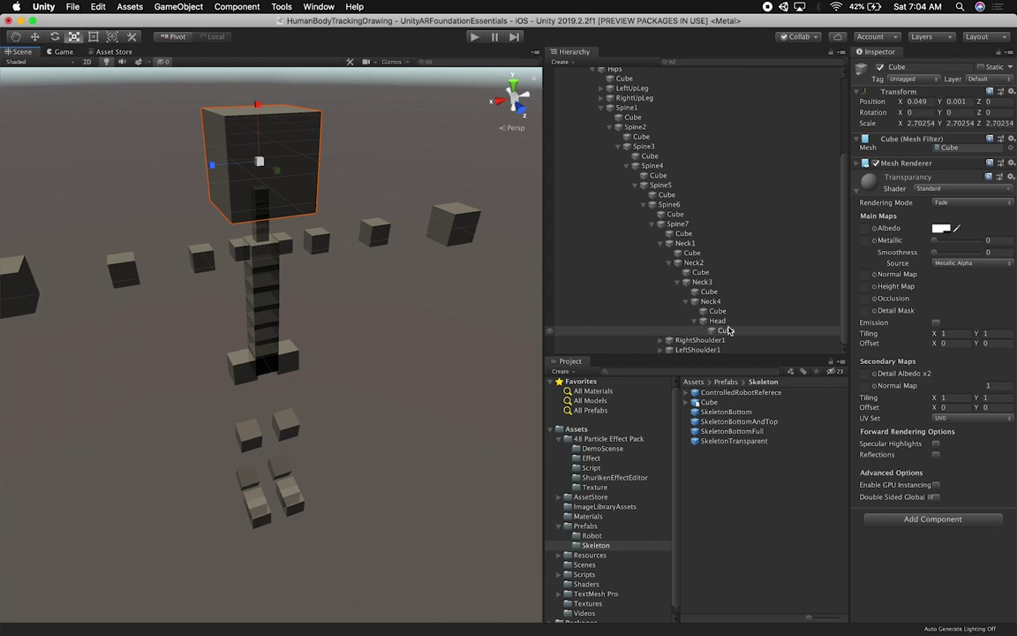
Make HandParticle a child of the Cube under the skeleton's Head bone
{"action": "scroll", "coordinate": [742, 283], "scroll_direction": "up", "scroll_amount": 5}
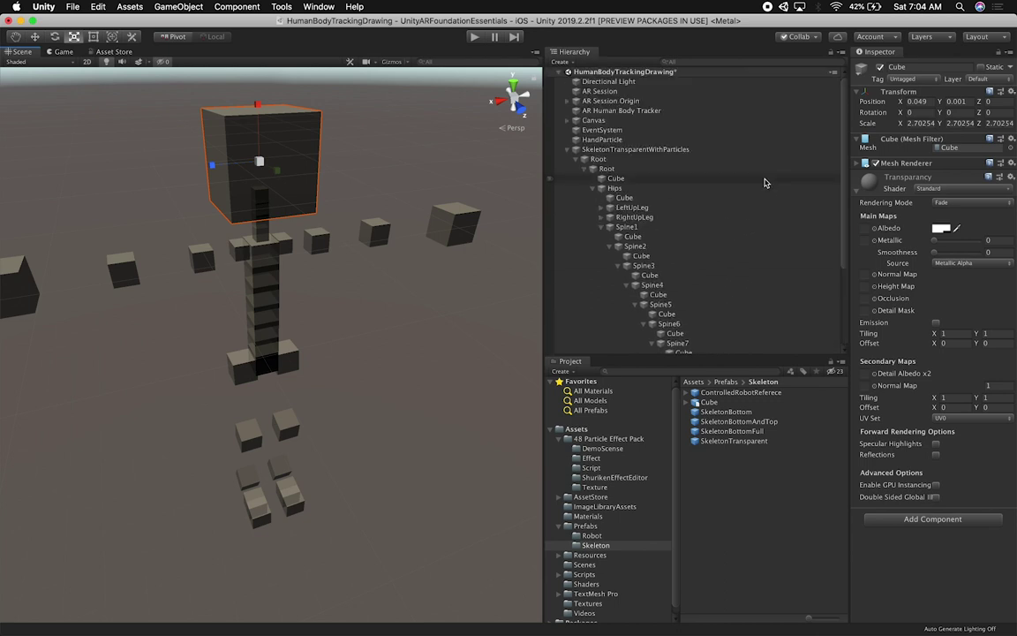
{"action": "left_click", "coordinate": [602, 140]}
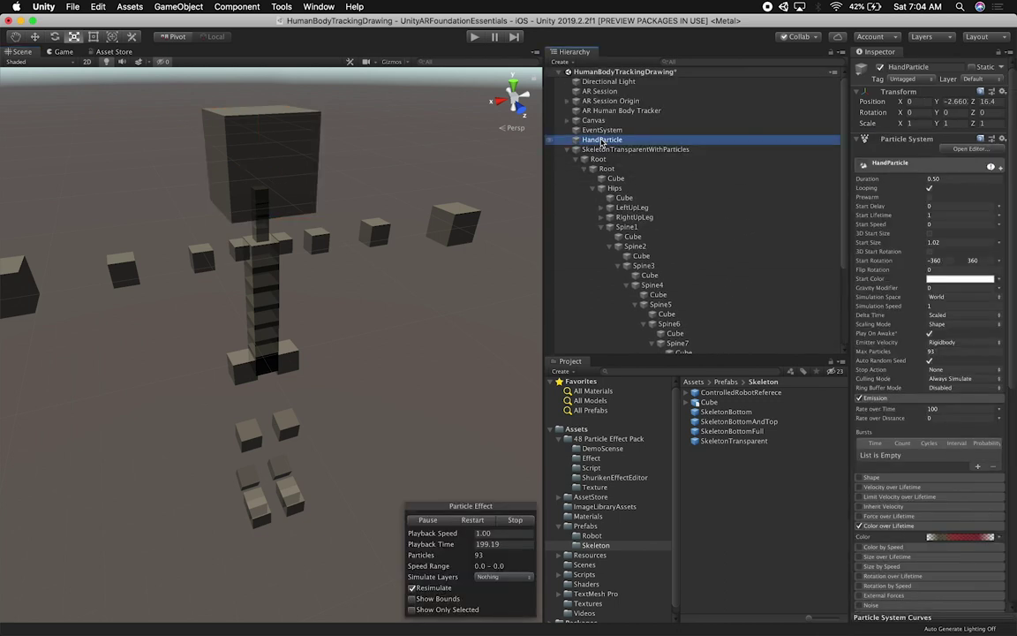
{"action": "left_click_drag", "start_coordinate": [707, 248], "coordinate": [737, 333]}
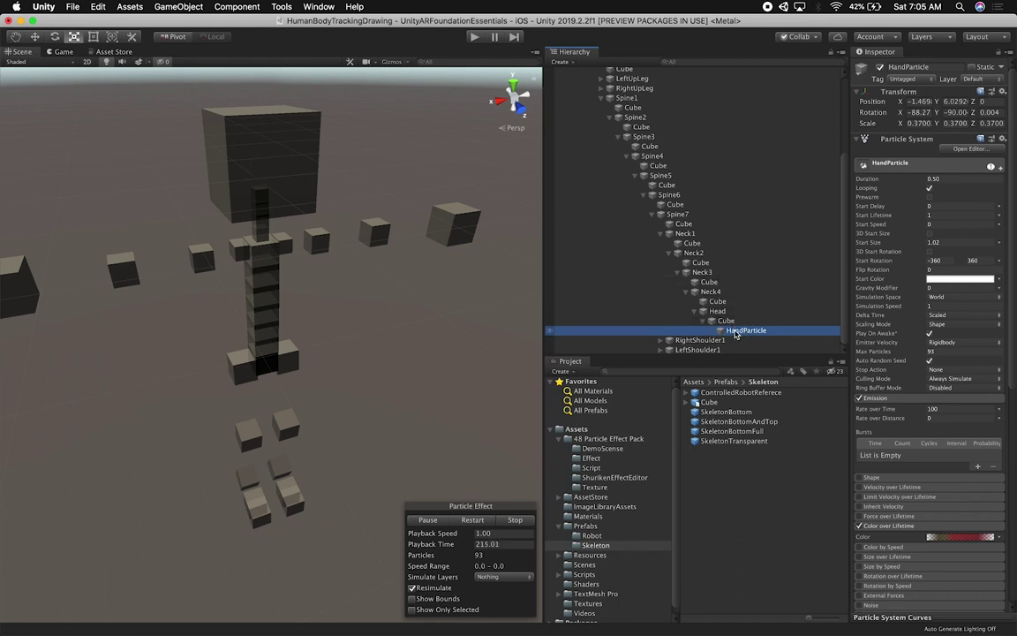
Set HandParticle's local position to 0 on X, Y and Z
{"action": "left_click", "coordinate": [923, 101]}
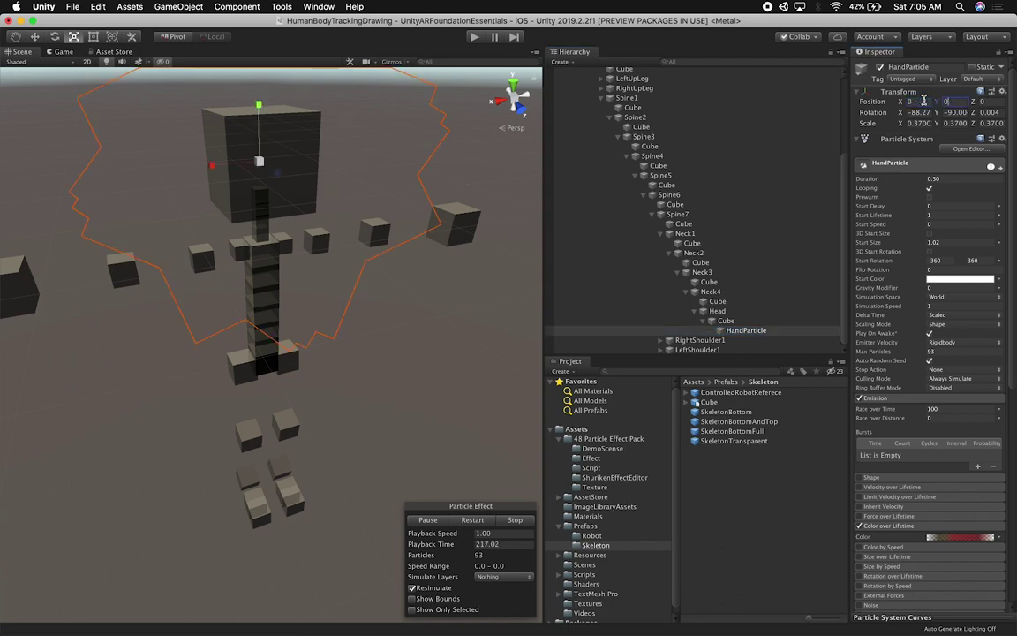
{"action": "key", "text": "Tab"}
{"action": "type", "text": "0"}
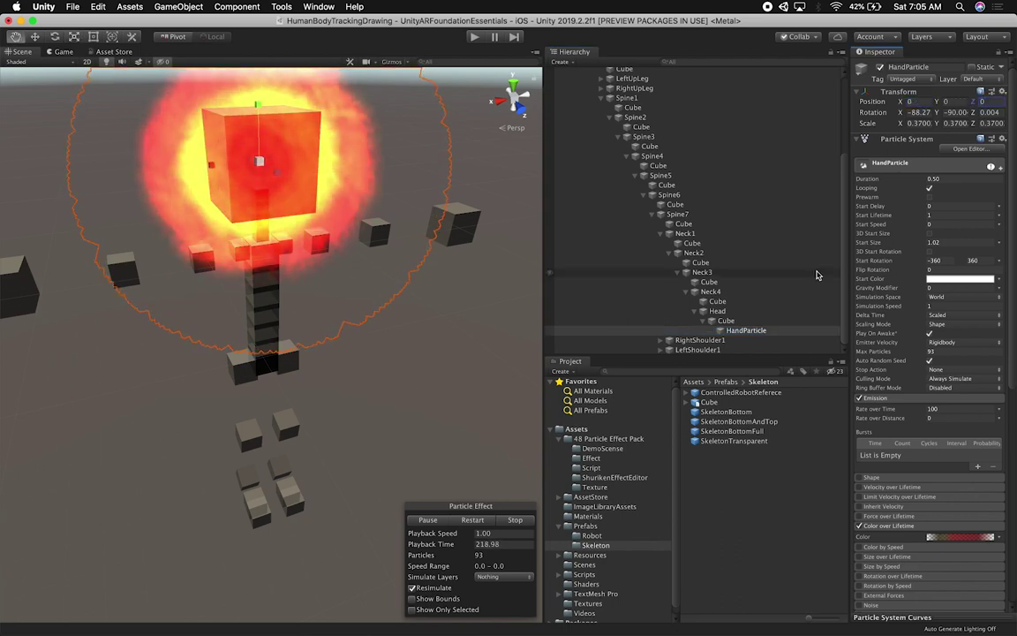
Set HandParticle's rotation to 0 on X, Y and Z
{"action": "left_click_drag", "start_coordinate": [281, 236], "coordinate": [470, 234], "text": "alt"}
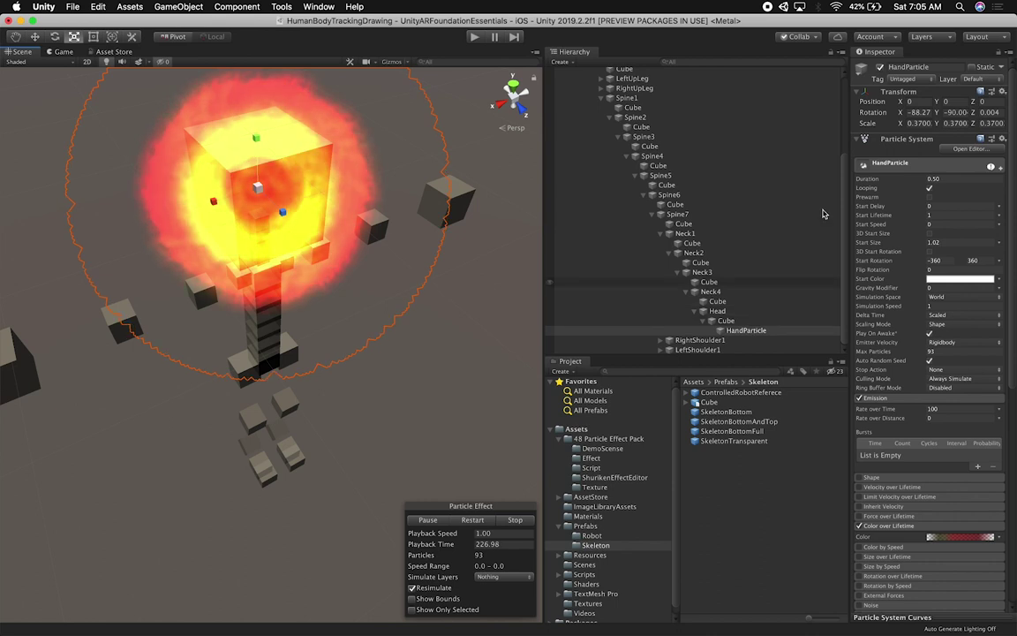
{"action": "left_click", "coordinate": [912, 112]}
{"action": "type", "text": "0"}
{"action": "key", "text": "Tab"}
{"action": "type", "text": "0"}
{"action": "key", "text": "Tab"}
{"action": "type", "text": "0"}
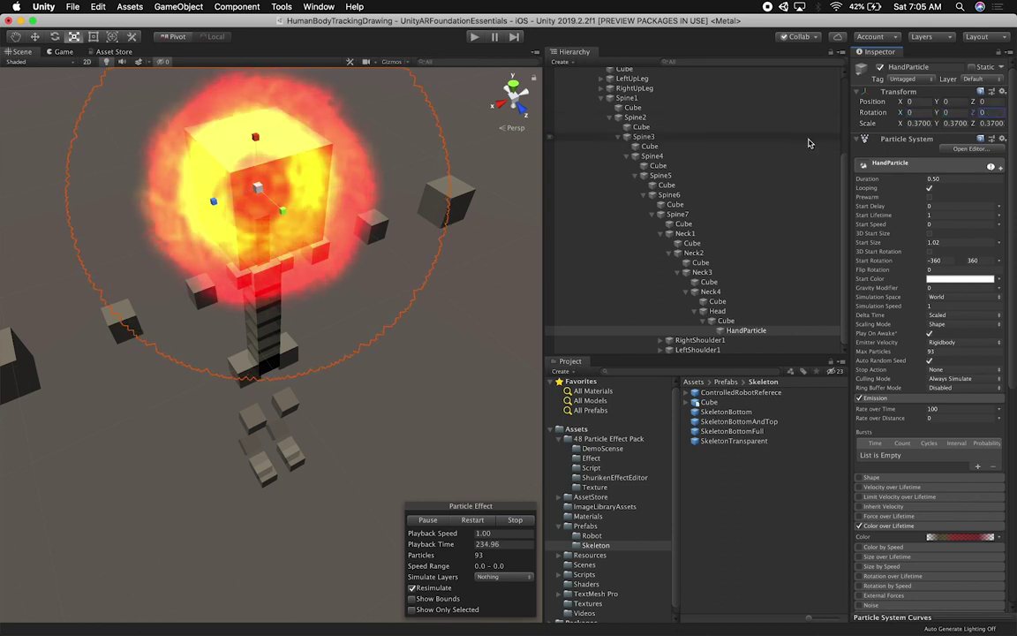
Set HandParticle's scale to 1 on X, Y and Z
{"action": "left_click", "coordinate": [927, 124]}
{"action": "type", "text": "1"}
{"action": "key", "text": "Tab"}
{"action": "type", "text": "1"}
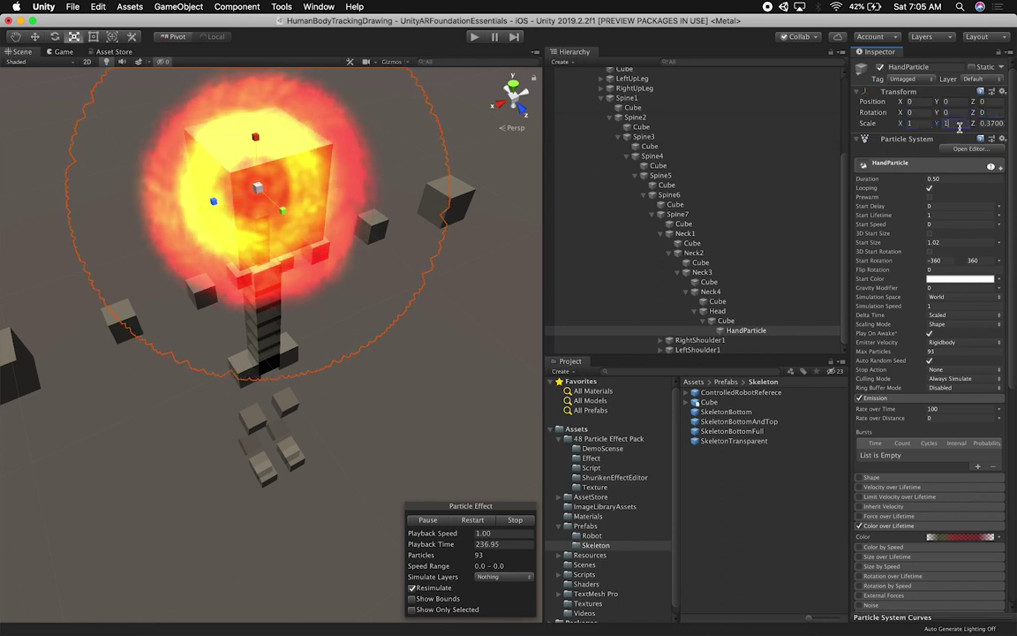
{"action": "key", "text": "Tab"}
{"action": "type", "text": "1"}
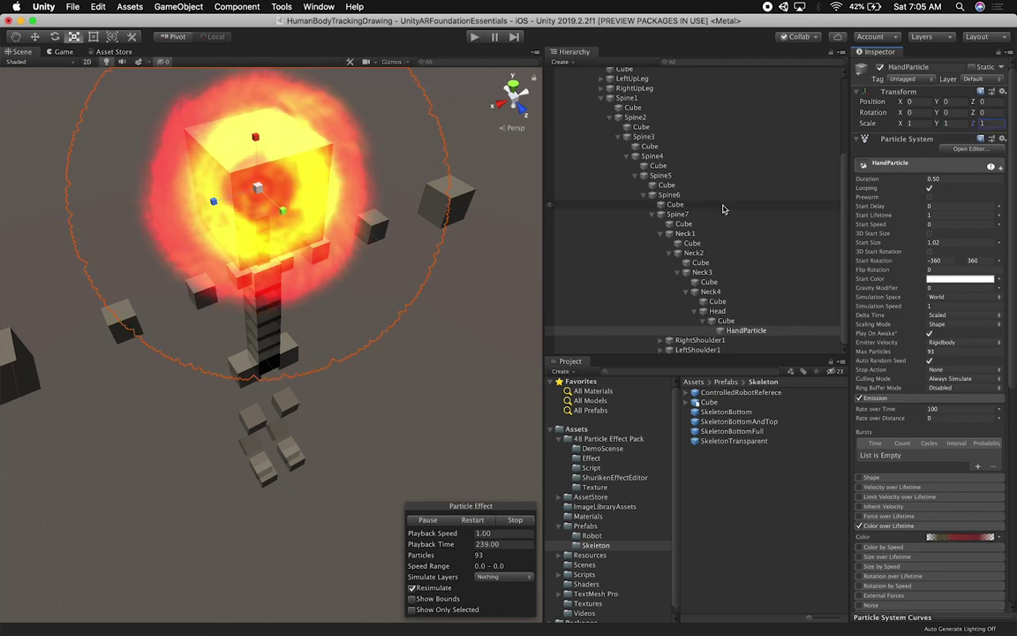
Try Start Size values of 1 and 0.9 on the HandParticle particle system
{"action": "left_click_drag", "start_coordinate": [363, 402], "coordinate": [336, 374], "text": "alt"}
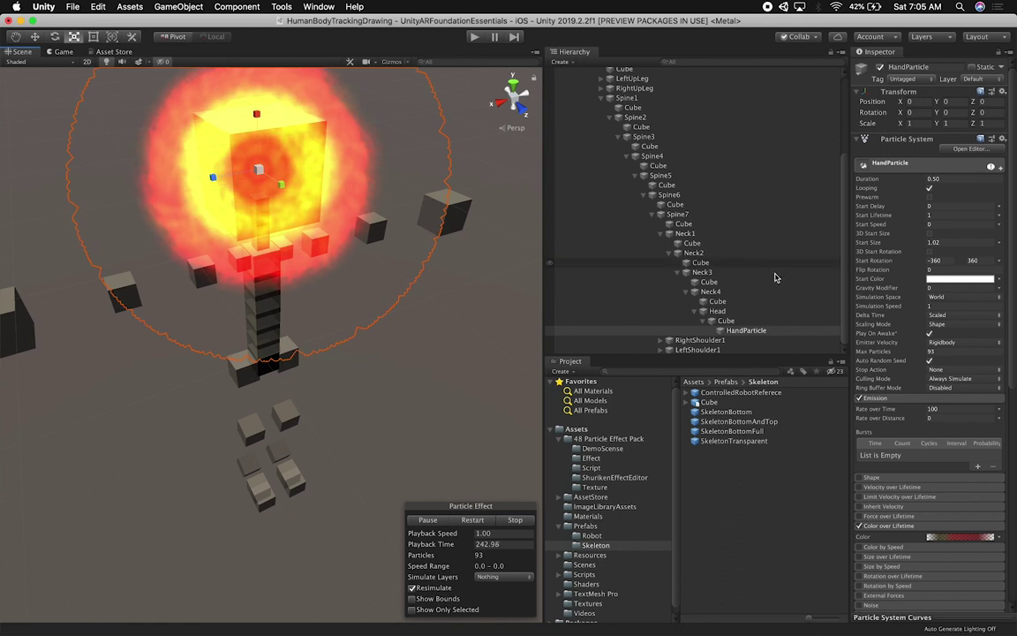
{"action": "left_click", "coordinate": [950, 242]}
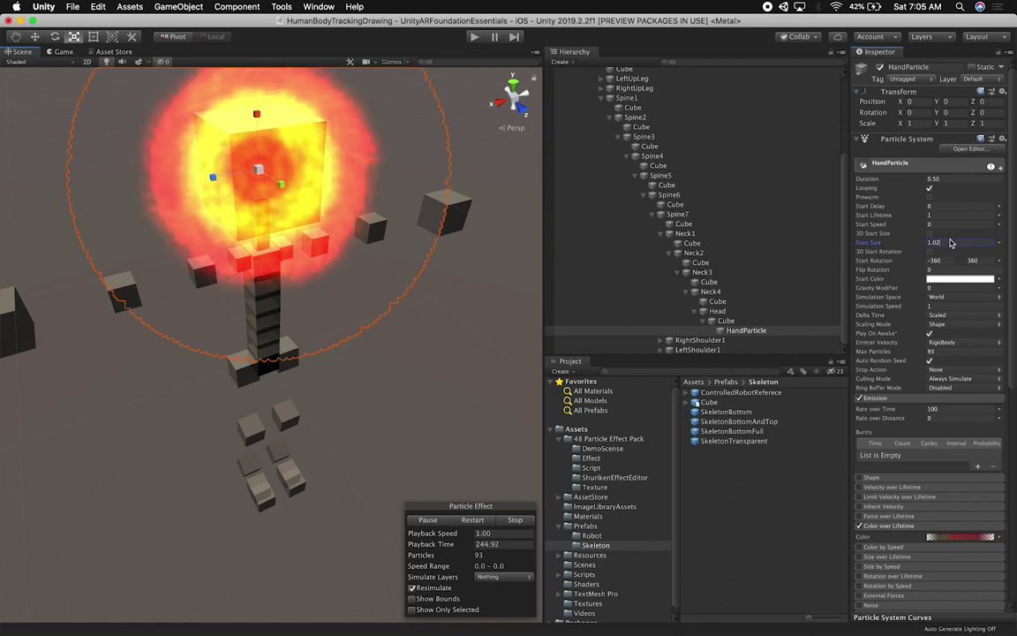
{"action": "type", "text": "1"}
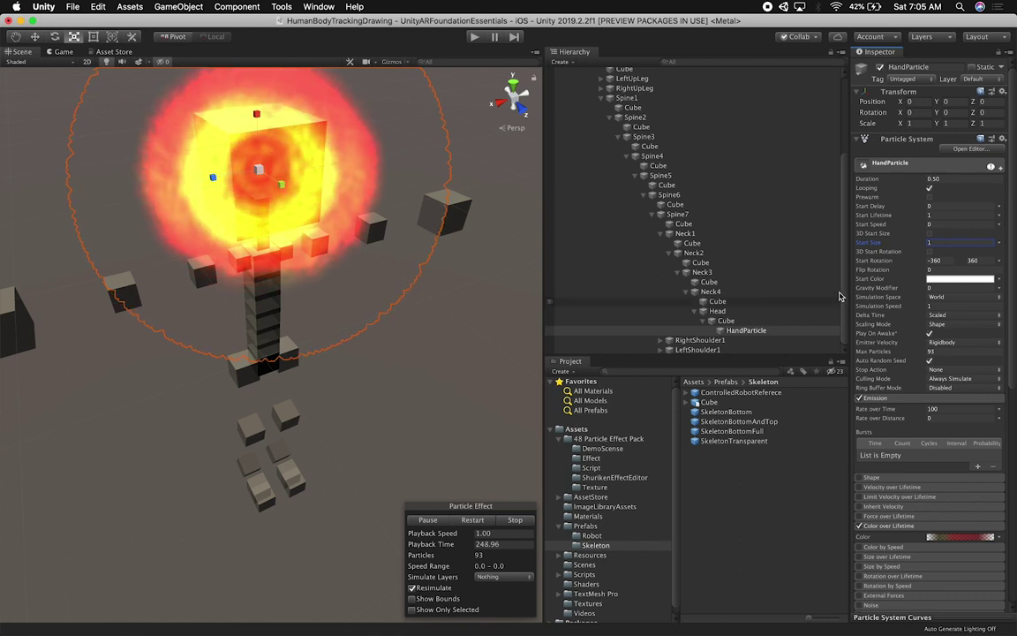
{"action": "left_click", "coordinate": [946, 242]}
{"action": "key", "text": "BackSpace"}
{"action": "type", "text": "."}
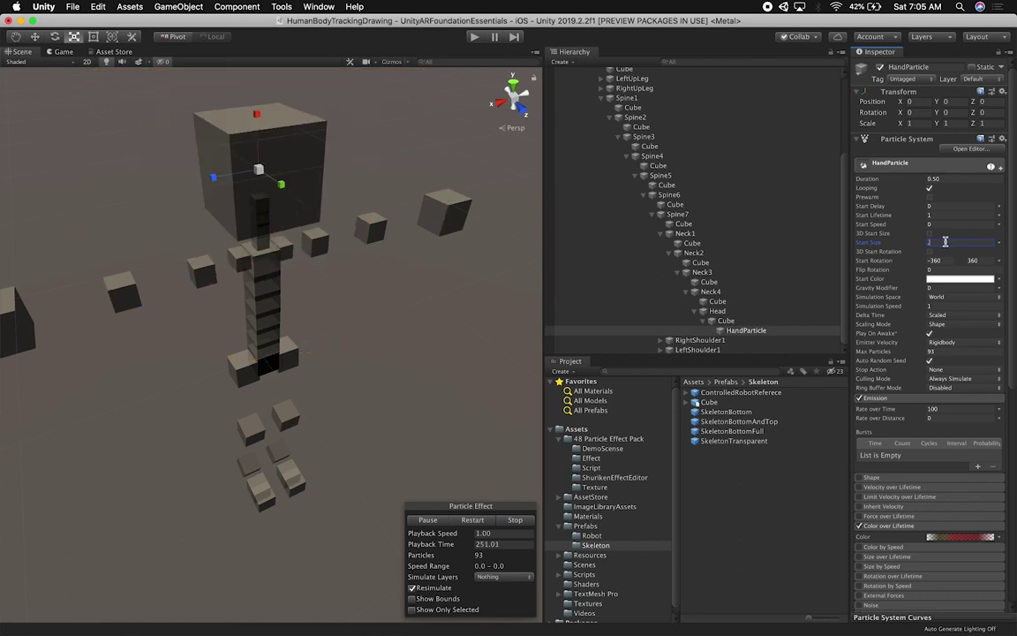
{"action": "type", "text": "5"}
{"action": "key", "text": "Return"}
Set the particle system's Start Size to 0.7 and check the effect around the head cube
{"action": "left_click", "coordinate": [946, 242]}
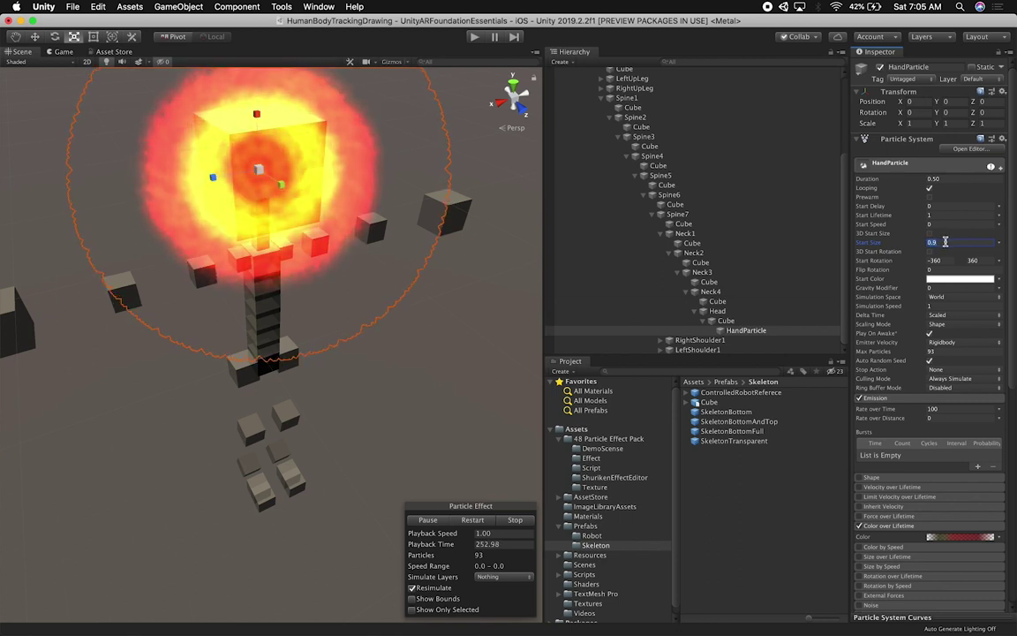
{"action": "type", "text": "0.7"}
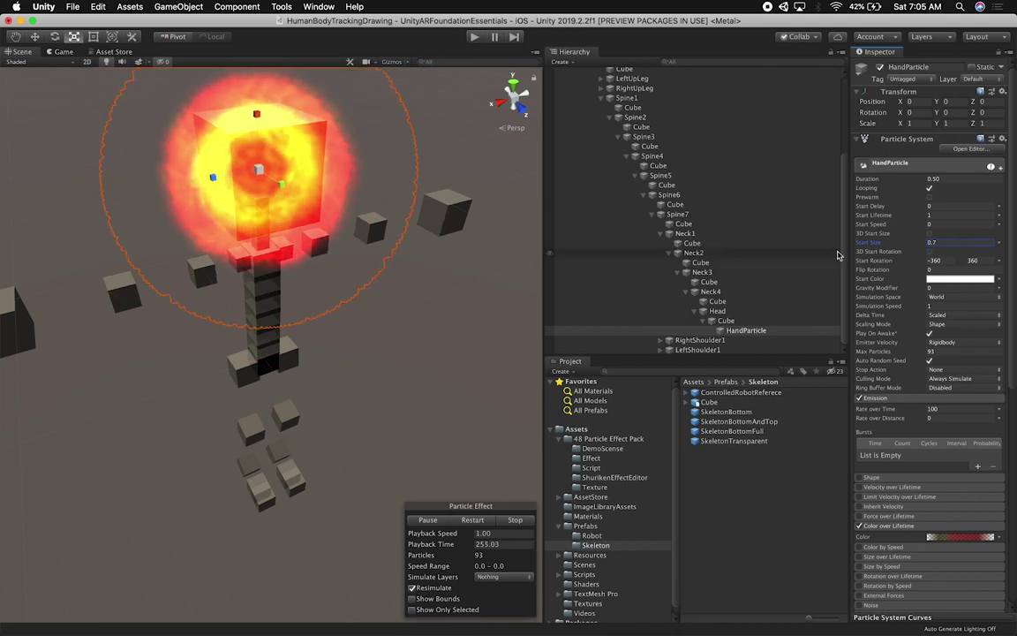
{"action": "left_click_drag", "start_coordinate": [376, 350], "coordinate": [394, 303], "text": "alt"}
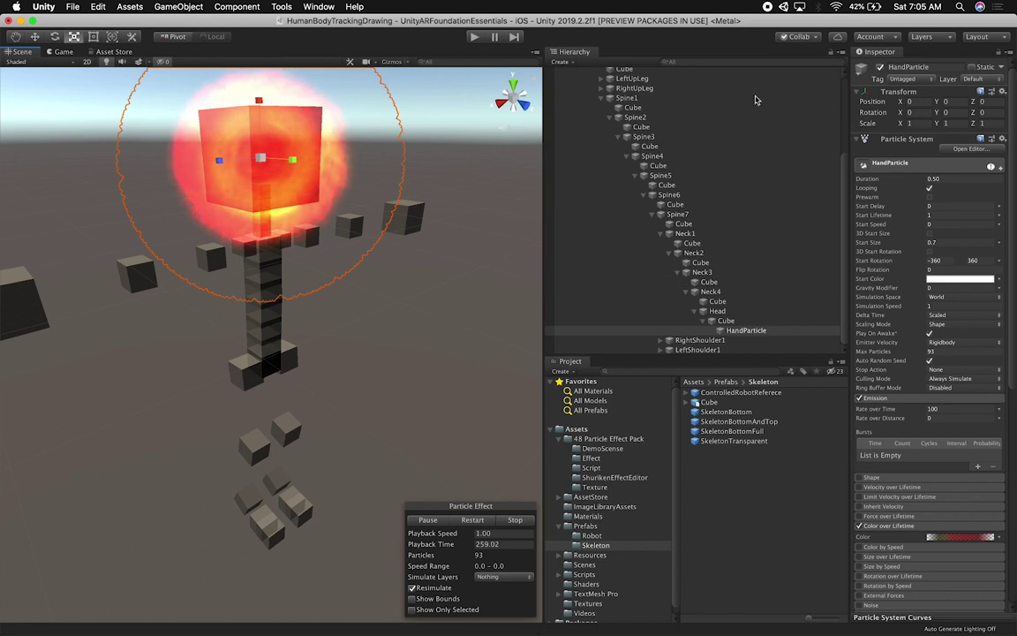
Rename the particle object under the head cube as HeadParticle
{"action": "left_click", "coordinate": [742, 330]}
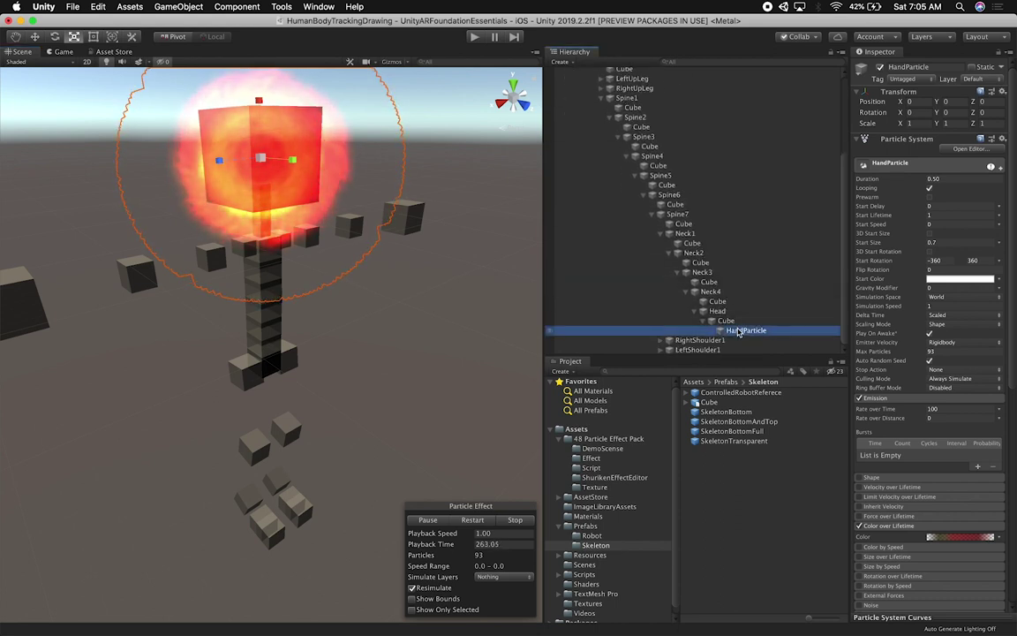
{"action": "key", "text": "Return"}
{"action": "key", "text": "Right"}
{"action": "key", "text": "Left"}
{"action": "key", "text": "Left"}
{"action": "key", "text": "Left"}
{"action": "key", "text": "Left"}
{"action": "key", "text": "Left"}
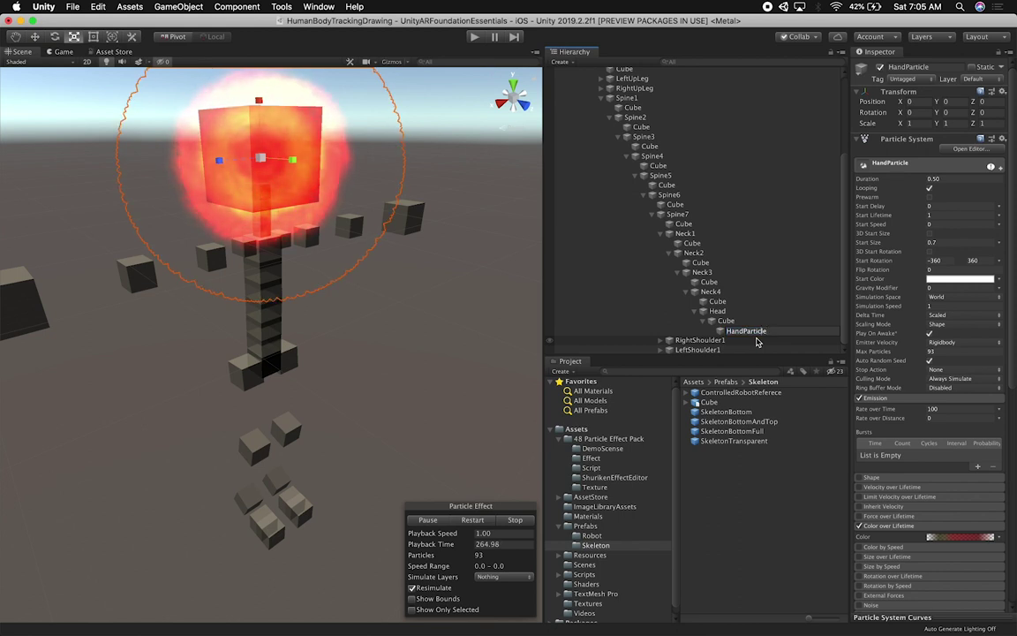
{"action": "key", "text": "Left"}
{"action": "key", "text": "Left"}
{"action": "key", "text": "Left"}
{"action": "key", "text": "shift+Left"}
{"action": "key", "text": "shift+Left"}
{"action": "key", "text": "shift+Left"}
{"action": "key", "text": "shift+Left"}
{"action": "type", "text": "Head"}
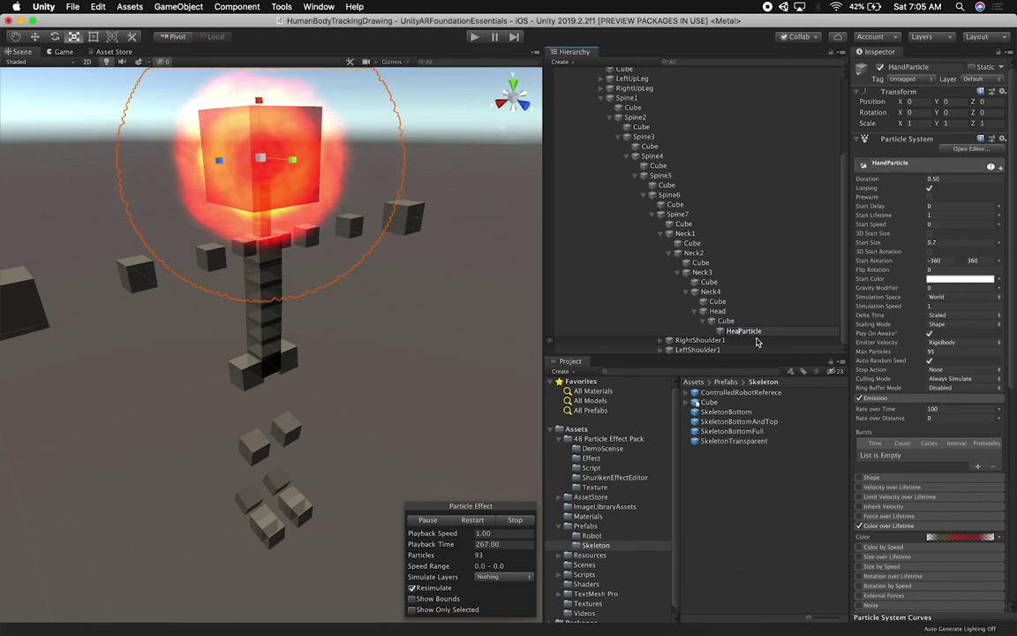
{"action": "key", "text": "Return"}
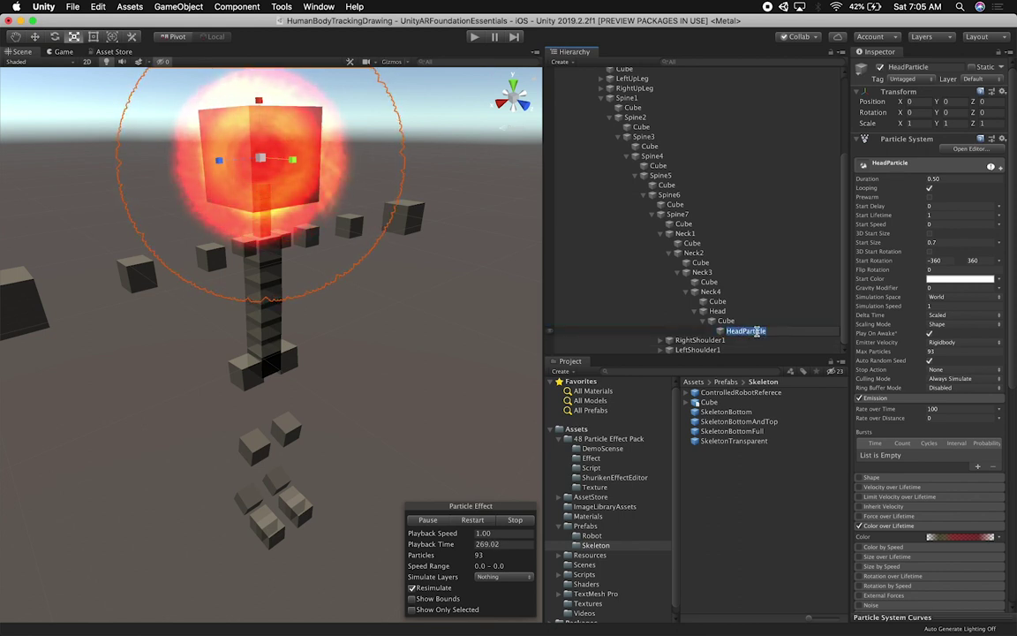
Copy HeadParticle from under the head cube and paste it at the top level of the scene
{"action": "left_click_drag", "start_coordinate": [747, 331], "coordinate": [732, 328]}
{"action": "left_click", "coordinate": [735, 331]}
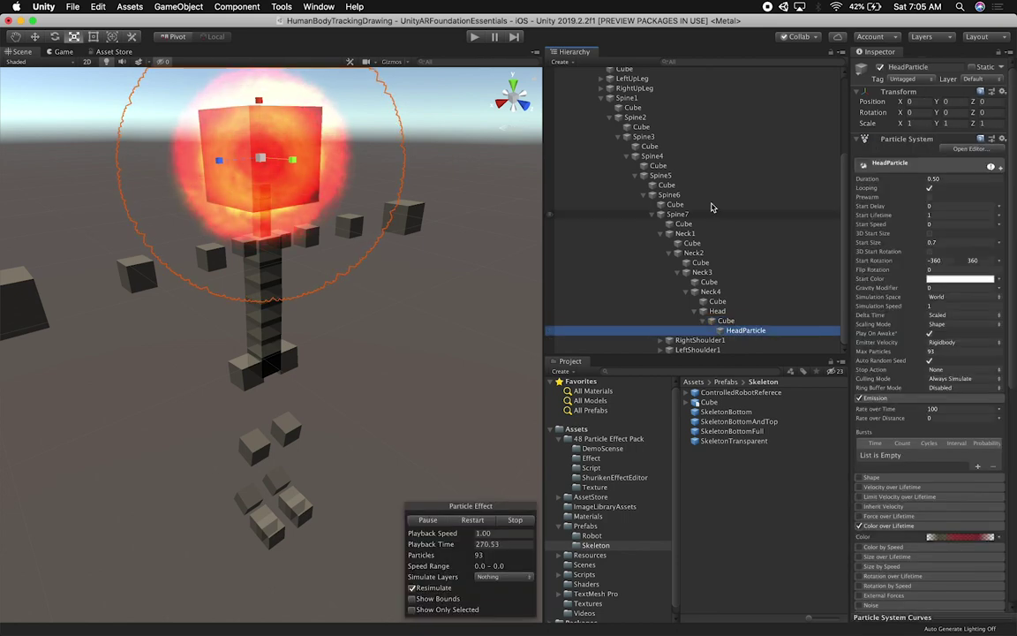
{"action": "scroll", "coordinate": [711, 185], "scroll_direction": "up", "scroll_amount": 5}
{"action": "left_click", "coordinate": [567, 132]}
{"action": "key", "text": "super+v"}
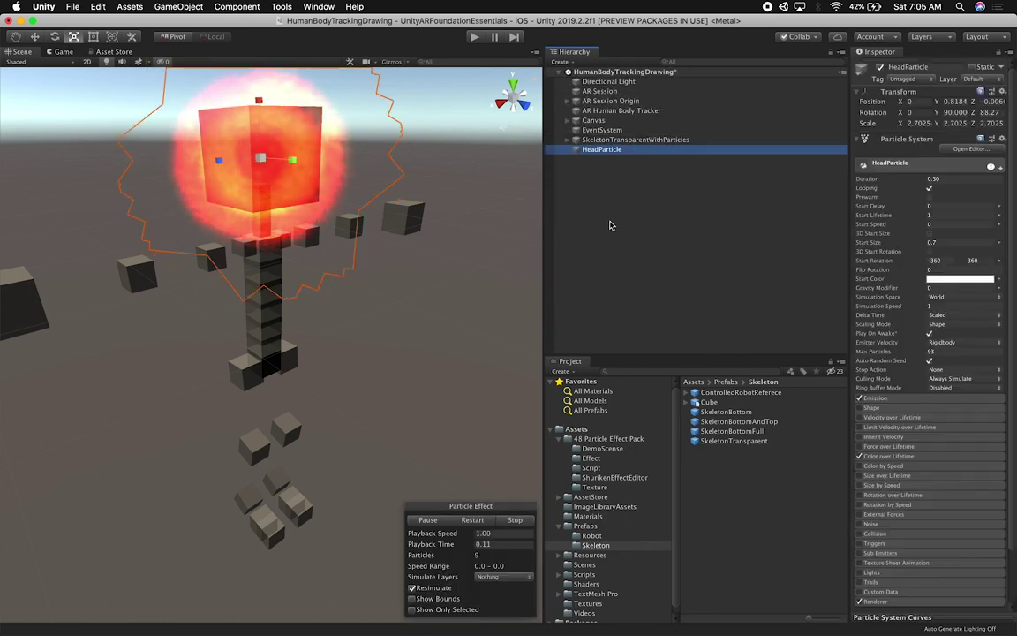
Move the pasted HeadParticle sideways, away from the skeleton's head, to about 0.939 on X
{"action": "scroll", "coordinate": [335, 198], "scroll_direction": "down", "scroll_amount": 10}
{"action": "key", "text": "w"}
{"action": "left_click_drag", "start_coordinate": [248, 302], "coordinate": [177, 325]}
{"action": "scroll", "coordinate": [263, 336], "scroll_direction": "up", "scroll_amount": 10}
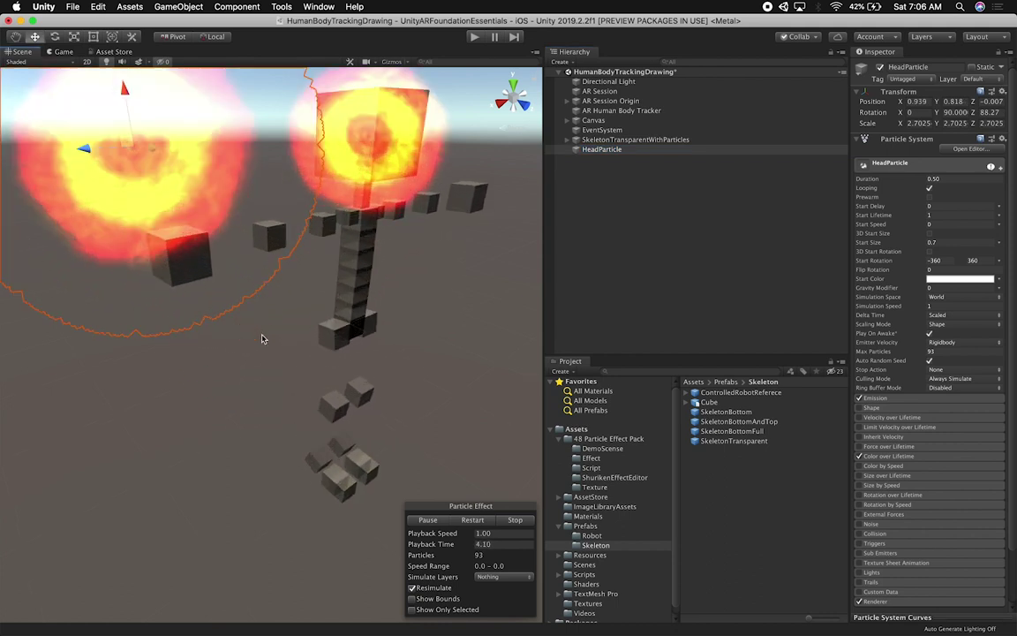
{"action": "middle_click_drag", "start_coordinate": [268, 338], "coordinate": [347, 443]}
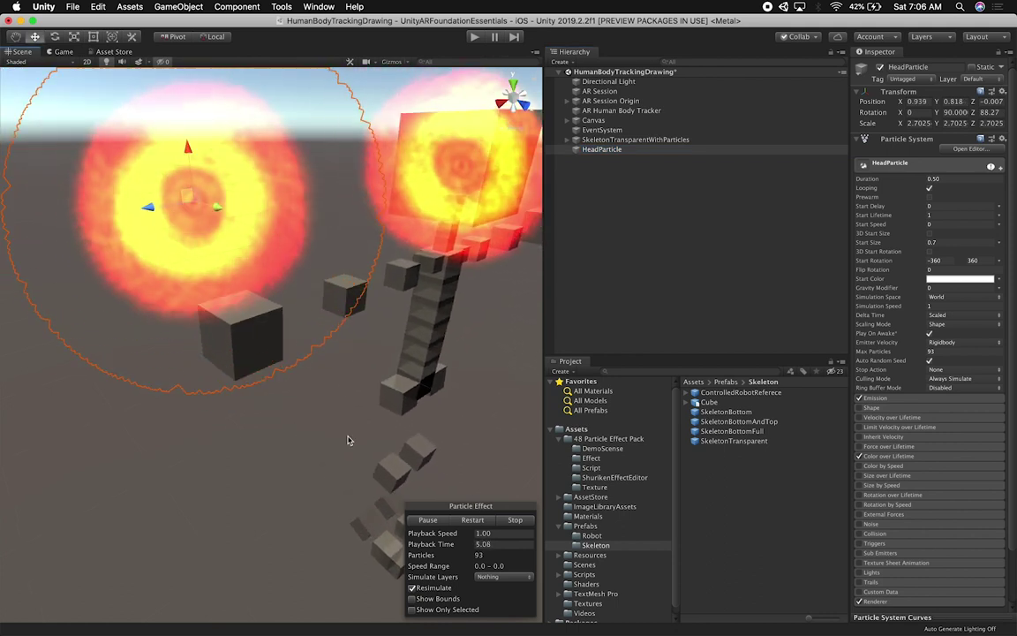
Set the pasted particle's Start Size to 0.2, after trying 0.3, and inspect the effect up close
{"action": "left_click", "coordinate": [941, 242]}
{"action": "type", "text": "0.1"}
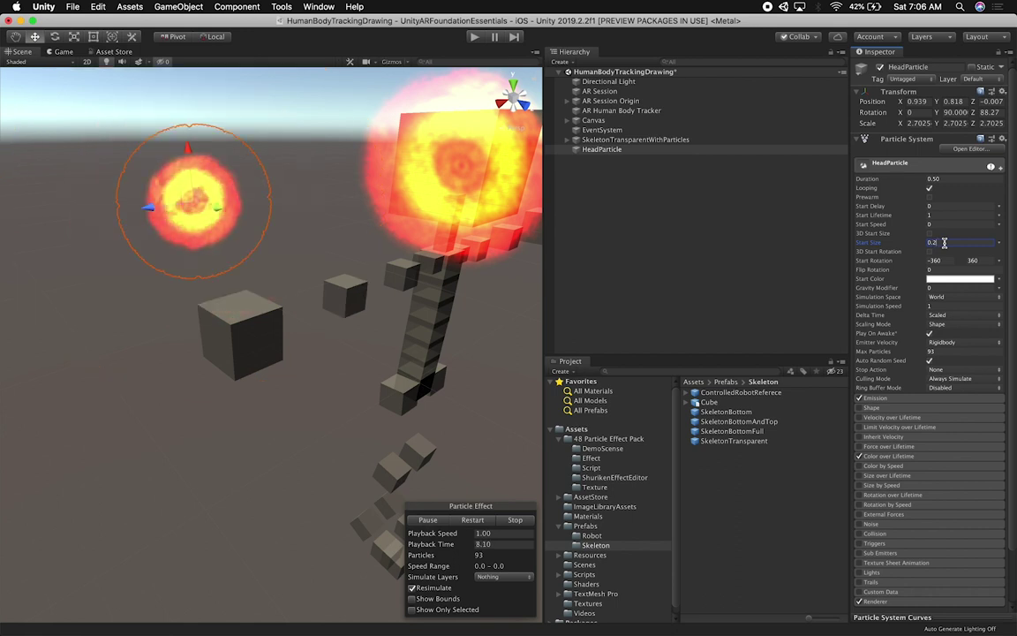
{"action": "key", "text": "BackSpace"}
{"action": "type", "text": "3"}
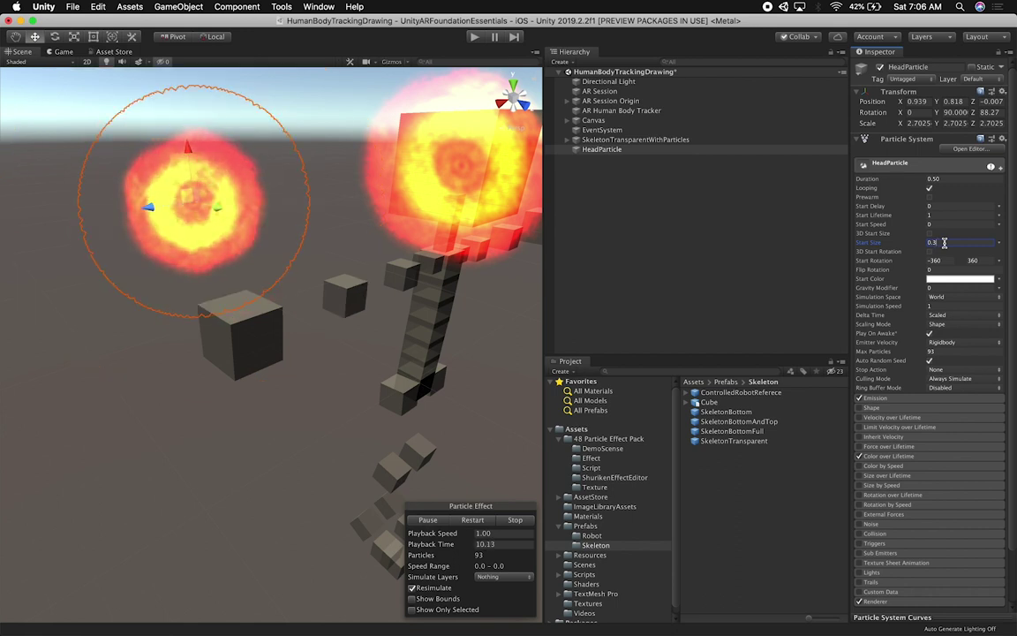
{"action": "key", "text": "BackSpace"}
{"action": "type", "text": "2"}
{"action": "left_click_drag", "start_coordinate": [202, 265], "coordinate": [37, 331], "text": "alt"}
{"action": "left_click_drag", "start_coordinate": [151, 267], "coordinate": [300, 339], "text": "alt+super"}
{"action": "scroll", "coordinate": [261, 351], "scroll_direction": "up", "scroll_amount": 5}
{"action": "scroll", "coordinate": [261, 353], "scroll_direction": "down", "scroll_amount": 4}
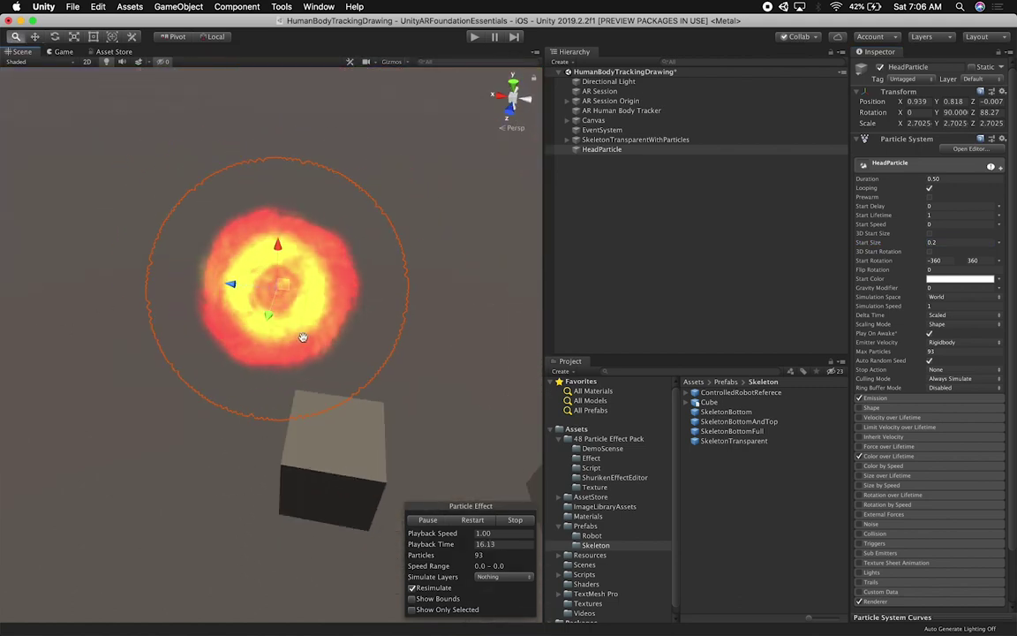
Expand the Emission settings and try Max Particles values of 120 and 50 on the pasted particle system
{"action": "left_click", "coordinate": [919, 398]}
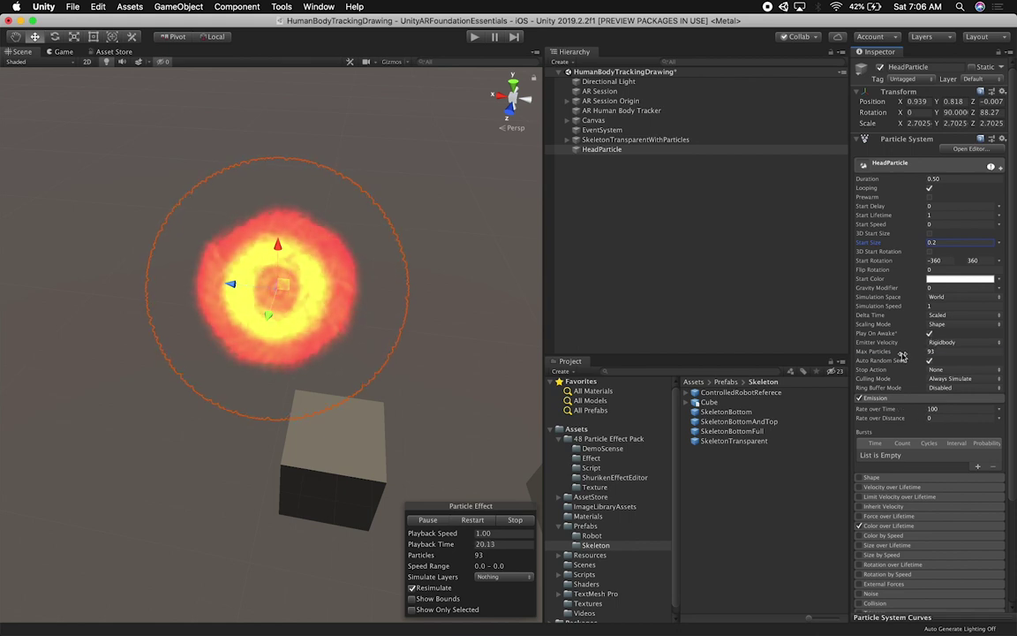
{"action": "left_click", "coordinate": [941, 351]}
{"action": "type", "text": "120"}
{"action": "key", "text": "BackSpace"}
{"action": "key", "text": "BackSpace"}
{"action": "key", "text": "BackSpace"}
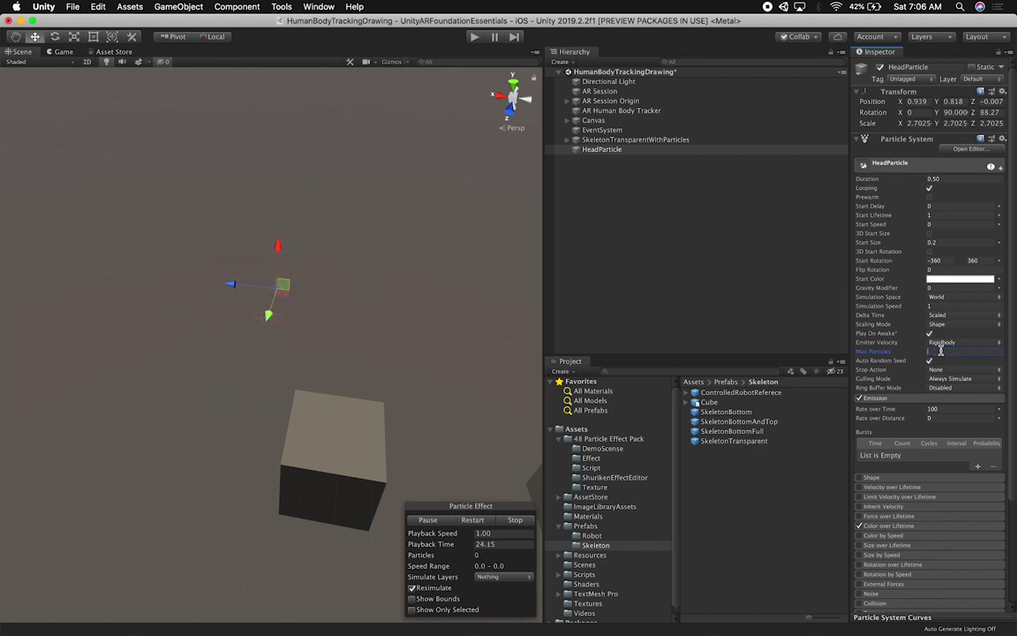
{"action": "type", "text": "50"}
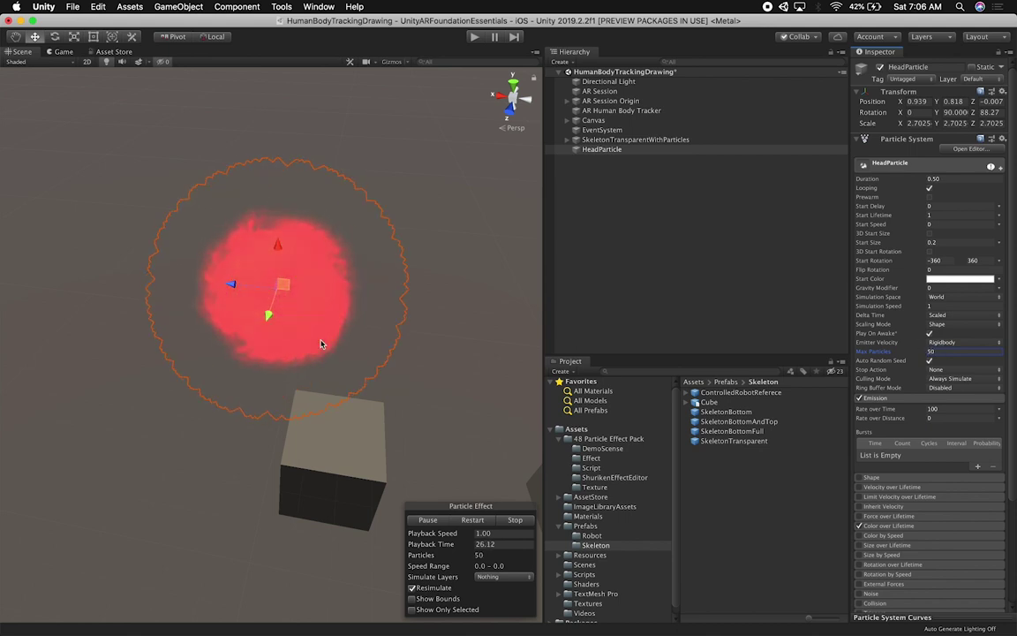
{"action": "left_click_drag", "start_coordinate": [288, 305], "coordinate": [407, 368], "text": "alt"}
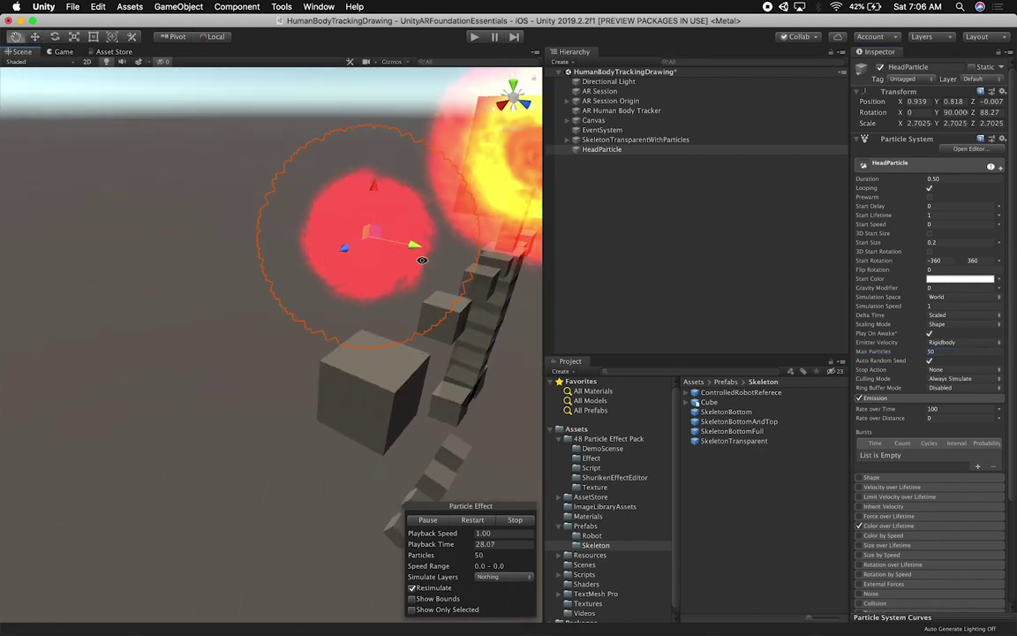
{"action": "middle_click_drag", "start_coordinate": [420, 258], "coordinate": [327, 314]}
{"action": "left_click_drag", "start_coordinate": [298, 268], "coordinate": [312, 269], "text": "alt"}
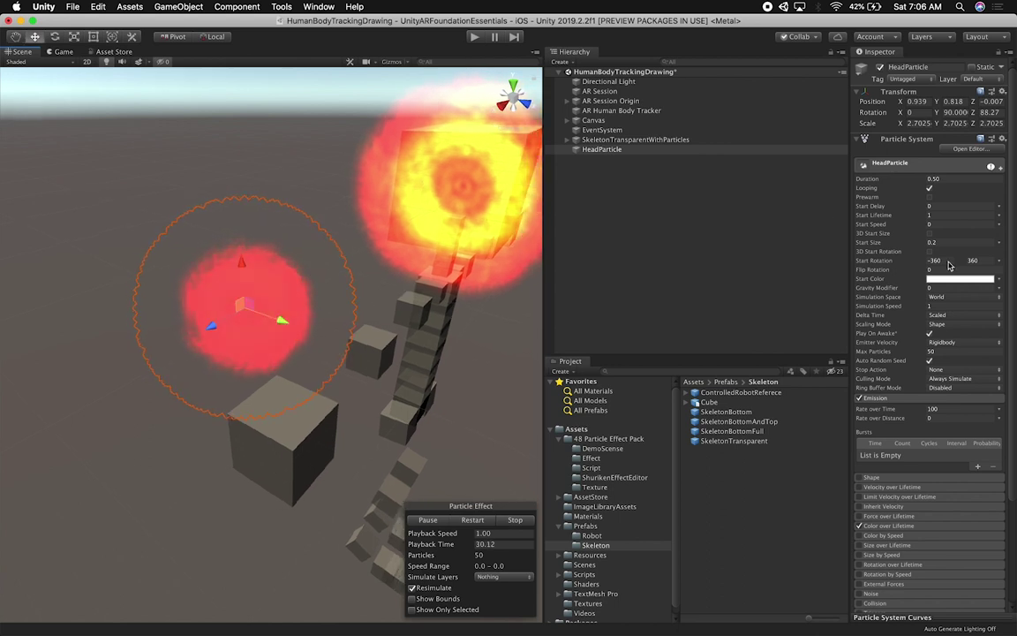
Try 35 Max Particles on the pasted particle system and settle on 40
{"action": "left_click", "coordinate": [940, 352]}
{"action": "type", "text": "35"}
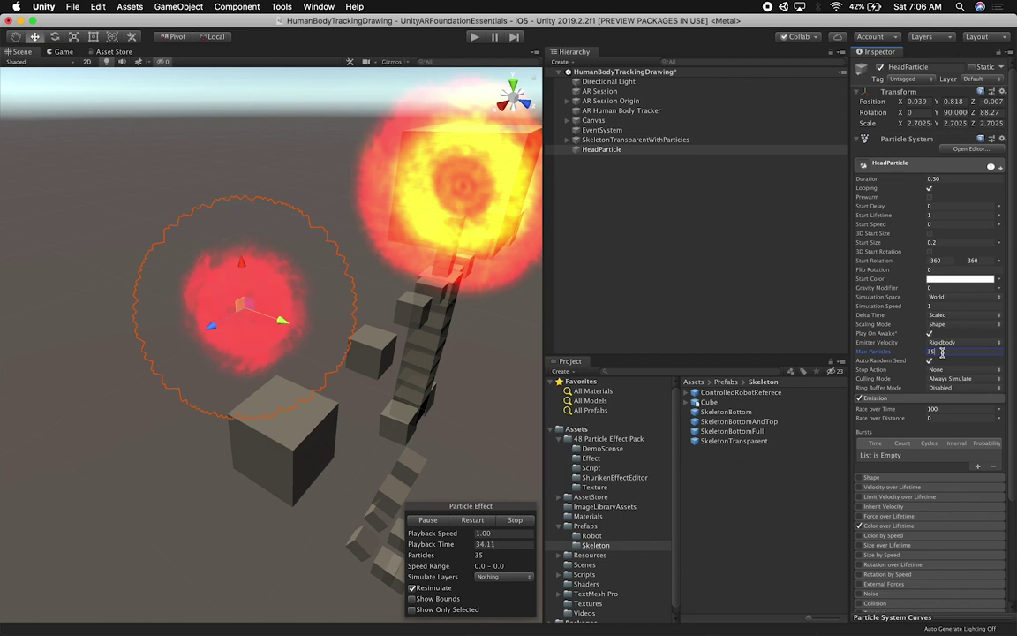
{"action": "key", "text": "BackSpace"}
{"action": "key", "text": "BackSpace"}
{"action": "type", "text": "40"}
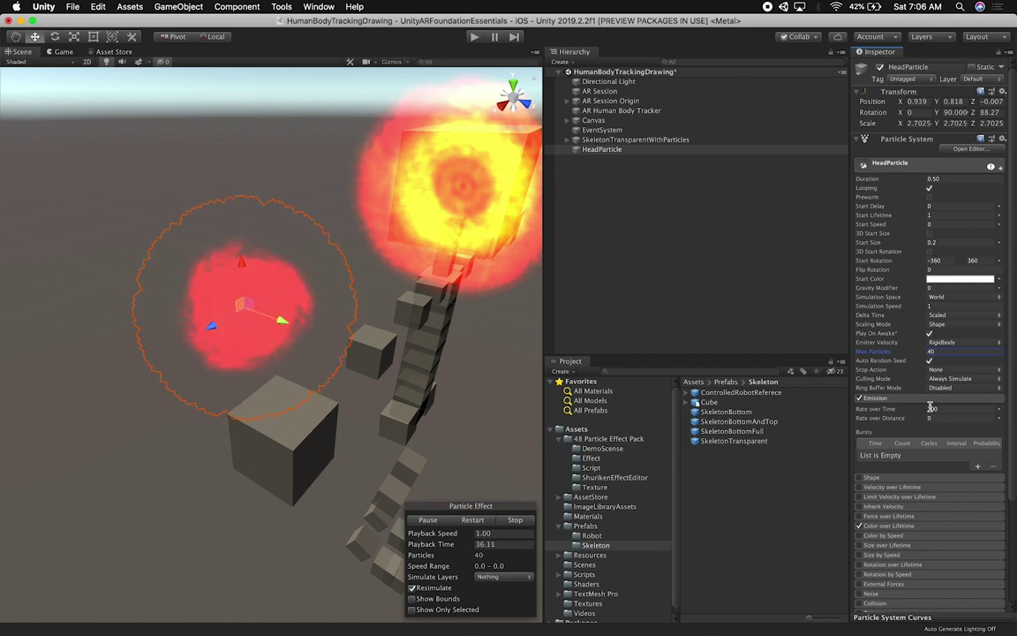
Enable Force over Lifetime on the pasted particle system and set its Y force to 0.1
{"action": "scroll", "coordinate": [913, 483], "scroll_direction": "down", "scroll_amount": 3}
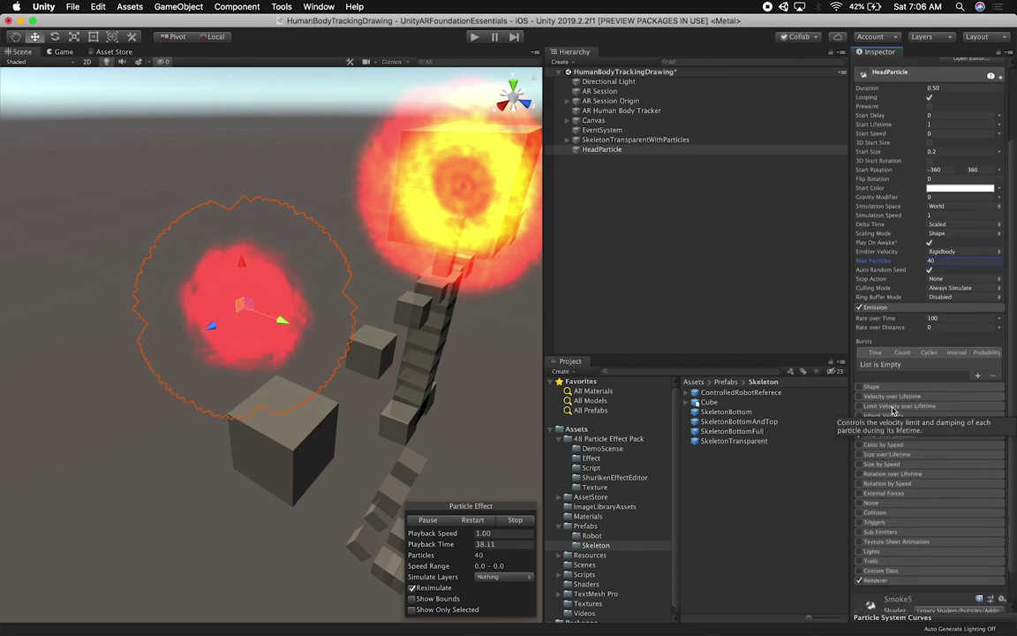
{"action": "left_click", "coordinate": [864, 427]}
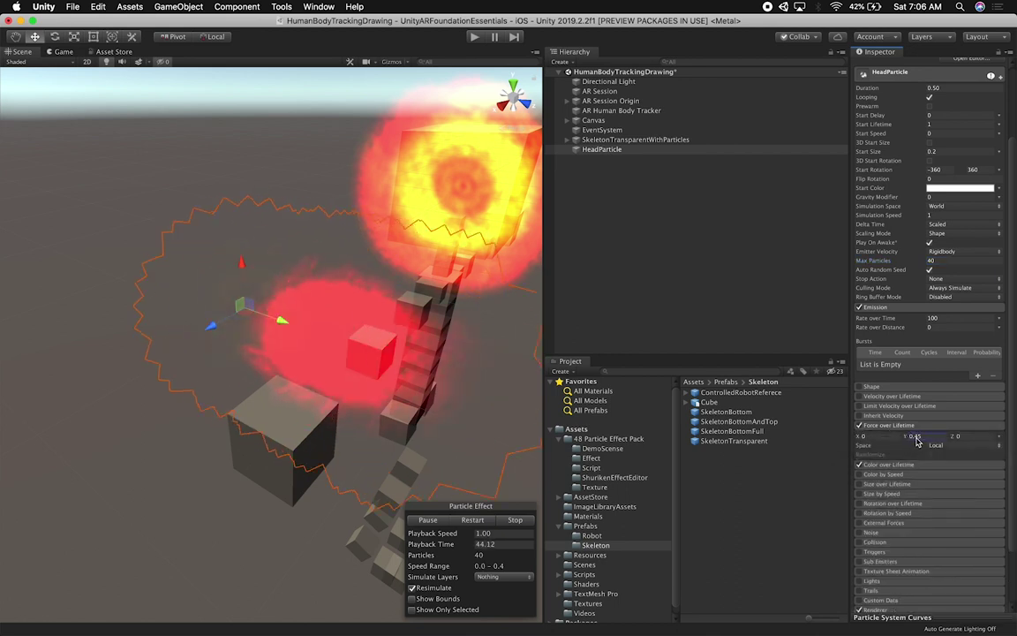
{"action": "key", "text": "BackSpace"}
{"action": "type", "text": "26"}
{"action": "left_click_drag", "start_coordinate": [915, 443], "coordinate": [926, 437]}
{"action": "left_click", "coordinate": [930, 437]}
{"action": "type", "text": "0."}
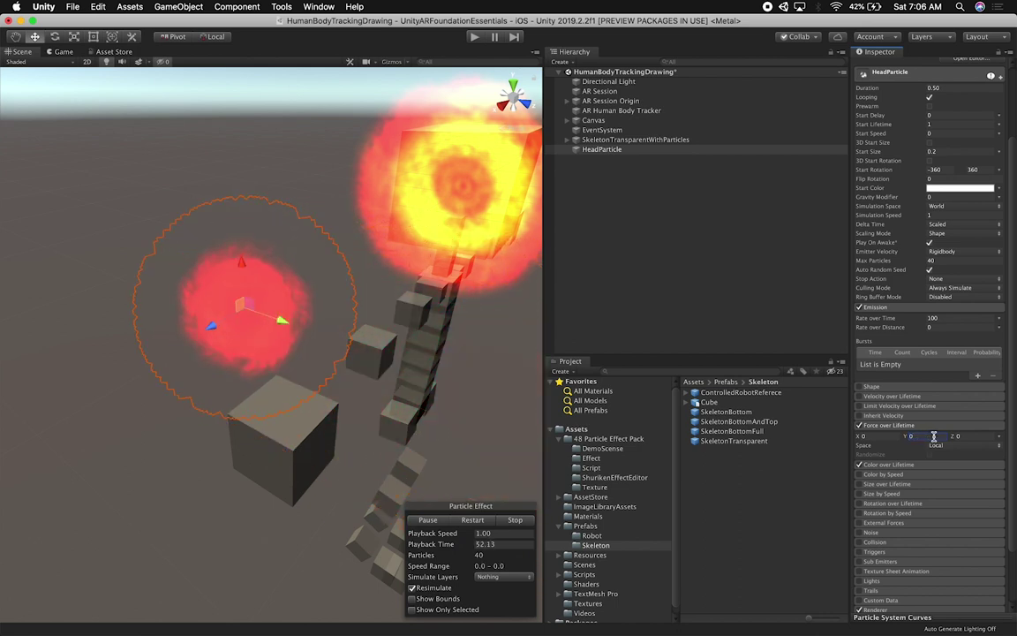
{"action": "type", "text": "1"}
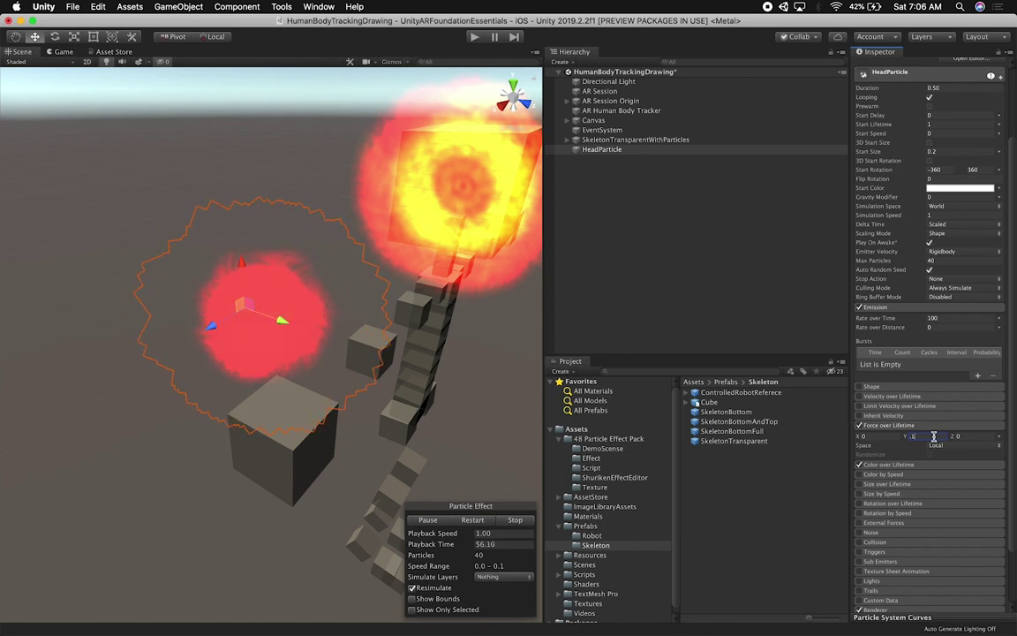
Set the Force over Lifetime X and Z values to 0.1 and check the effect from other angles
{"action": "left_click", "coordinate": [869, 437]}
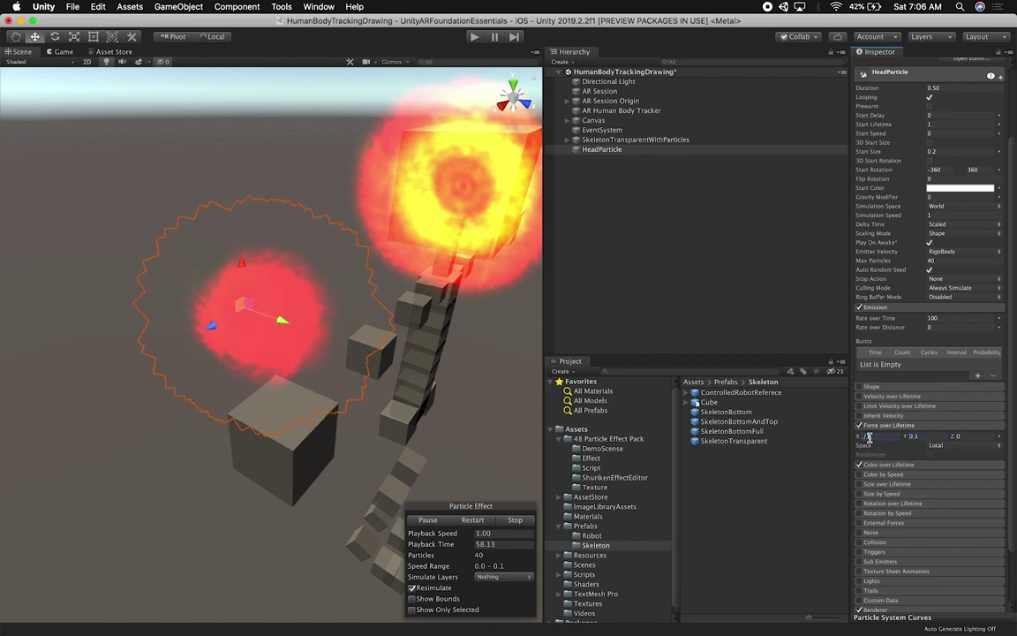
{"action": "type", "text": ".1"}
{"action": "left_click_drag", "start_coordinate": [274, 391], "coordinate": [225, 413], "text": "alt"}
{"action": "left_click", "coordinate": [972, 434]}
{"action": "type", "text": "0.2"}
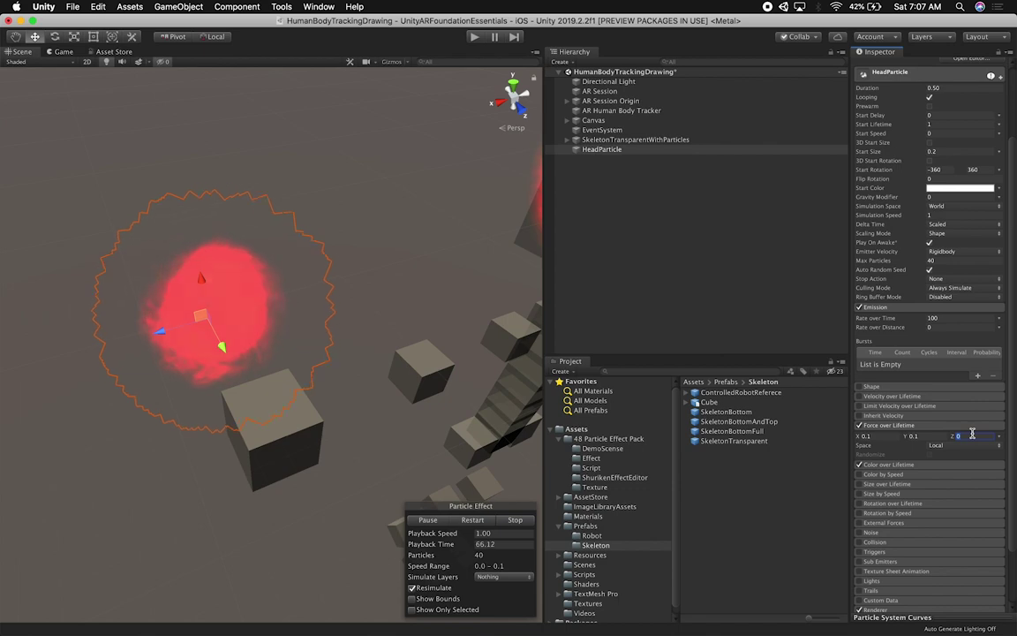
{"action": "double_click", "coordinate": [972, 433]}
{"action": "type", "text": "0.1"}
{"action": "left_click_drag", "start_coordinate": [447, 330], "coordinate": [290, 314], "text": "alt"}
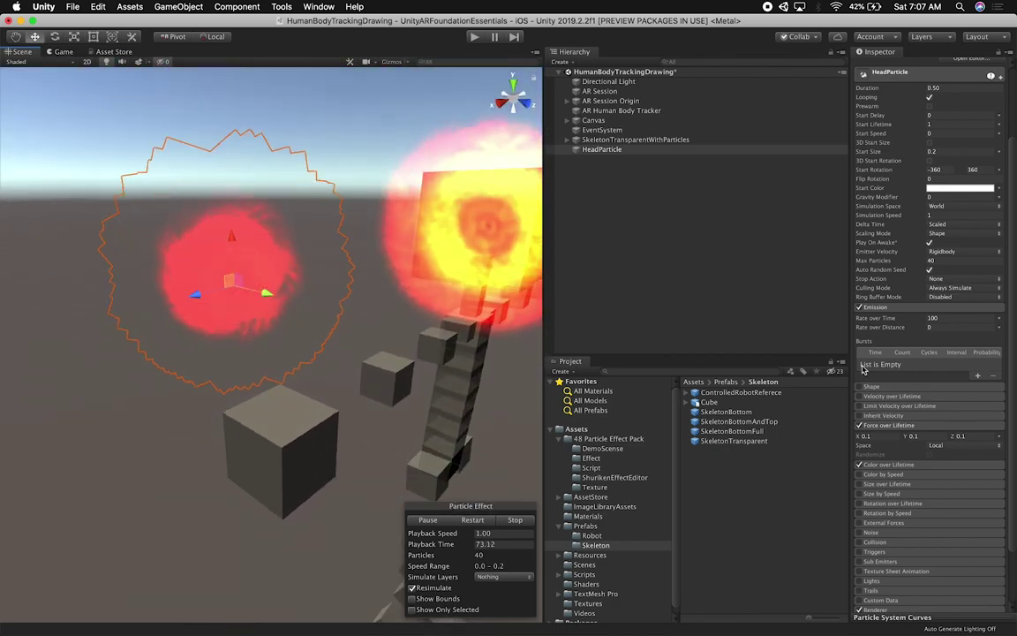
Enable Rotation over Lifetime on the pasted particle system and check the effect from another angle
{"action": "left_click", "coordinate": [880, 504]}
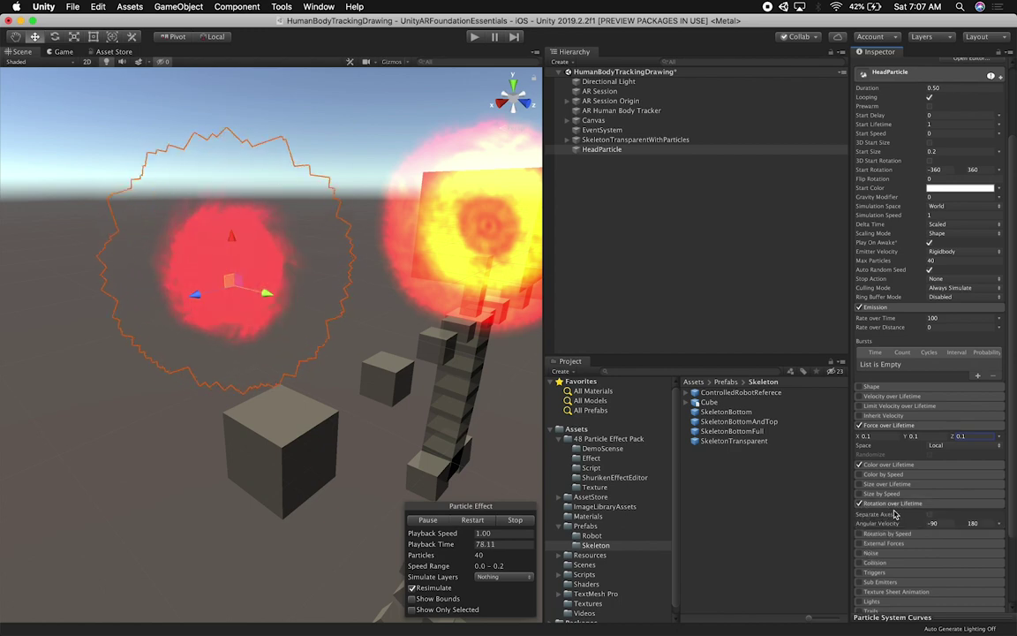
{"action": "left_click_drag", "start_coordinate": [415, 415], "coordinate": [402, 468], "text": "alt"}
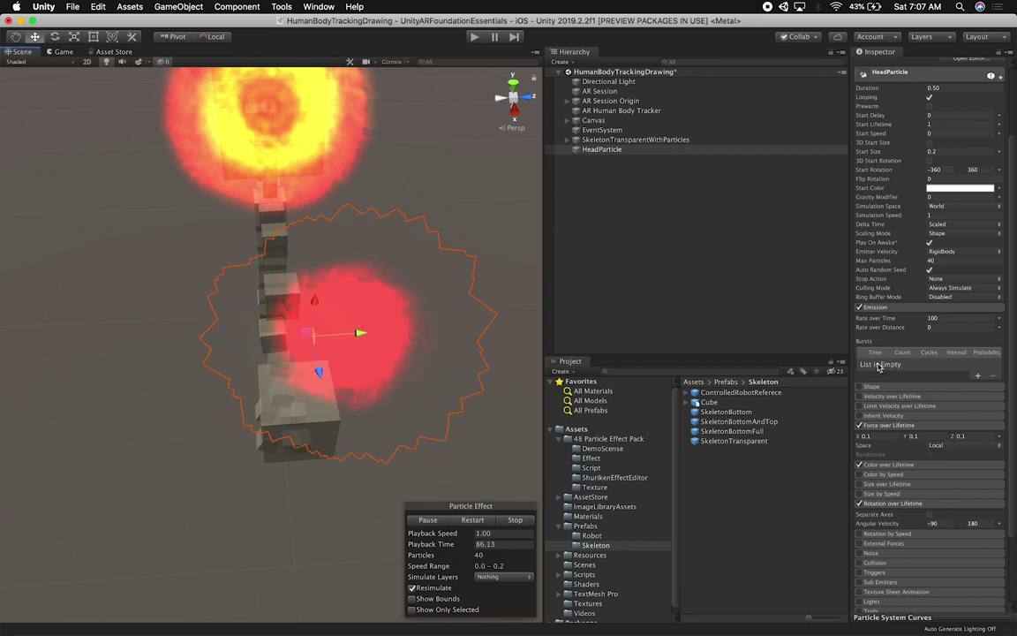
{"action": "scroll", "coordinate": [942, 444], "scroll_direction": "down", "scroll_amount": 4}
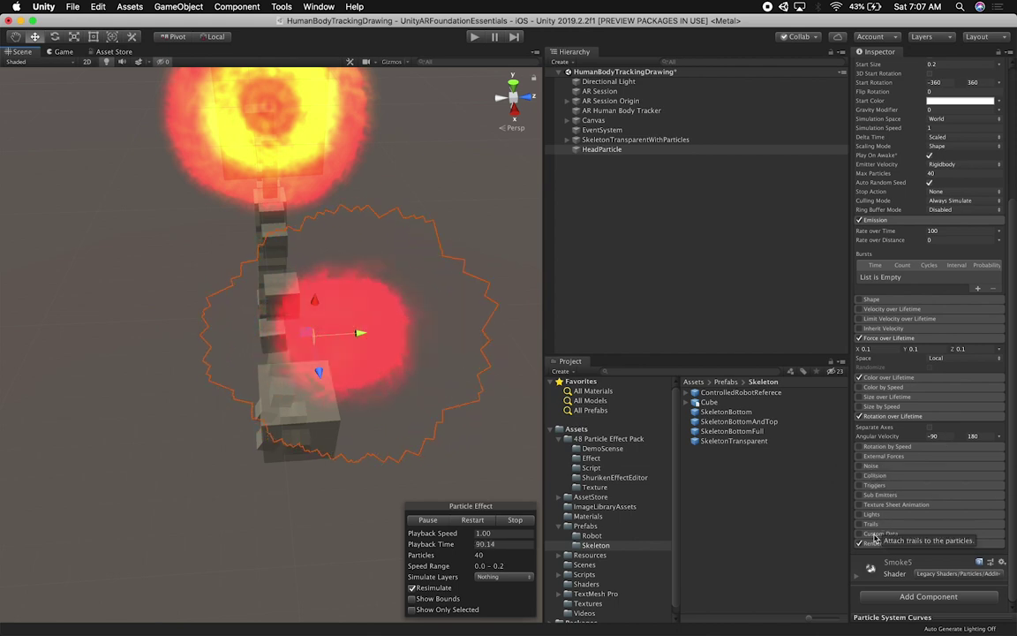
Try Color by Speed with a white-to-yellow gradient on the pasted particle system and disable it again
{"action": "left_click", "coordinate": [859, 395]}
{"action": "left_click", "coordinate": [880, 388]}
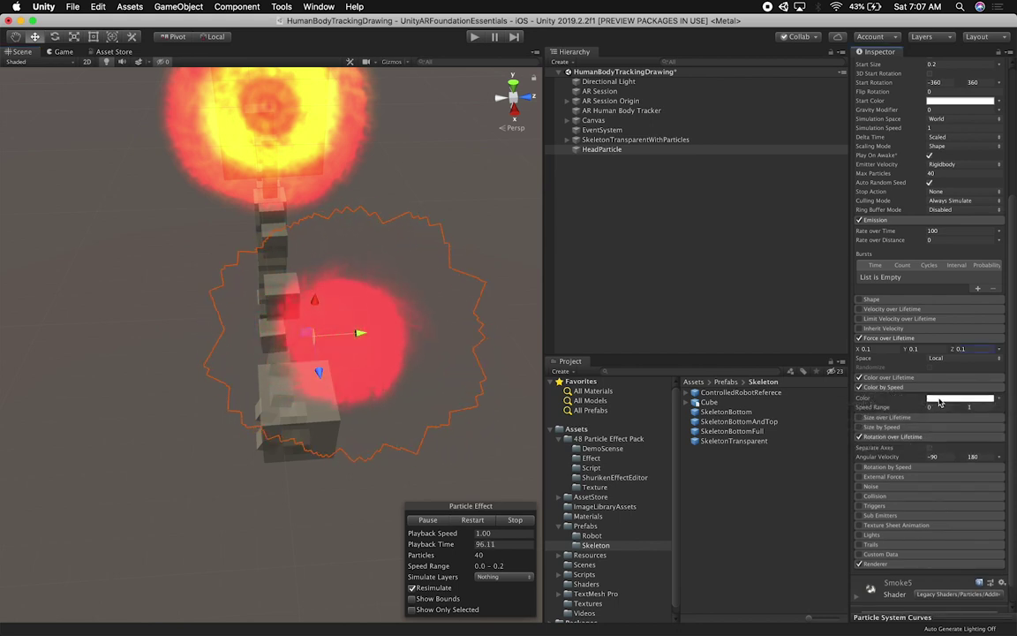
{"action": "left_click", "coordinate": [943, 399]}
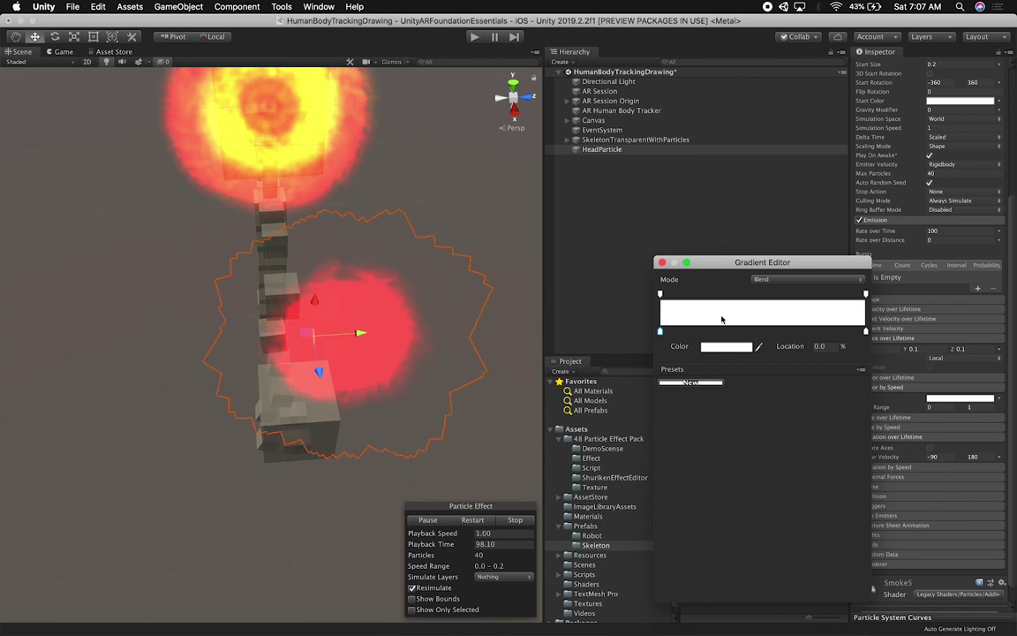
{"action": "left_click", "coordinate": [727, 346]}
{"action": "left_click_drag", "start_coordinate": [848, 328], "coordinate": [878, 335]}
{"action": "left_click", "coordinate": [848, 302]}
{"action": "mouse_move", "coordinate": [870, 298]}
{"action": "left_mouse_down"}
{"action": "mouse_move", "coordinate": [833, 300]}
{"action": "mouse_move", "coordinate": [887, 310]}
{"action": "mouse_move", "coordinate": [859, 359]}
{"action": "mouse_move", "coordinate": [874, 313]}
{"action": "left_mouse_up"}
{"action": "left_click", "coordinate": [788, 251]}
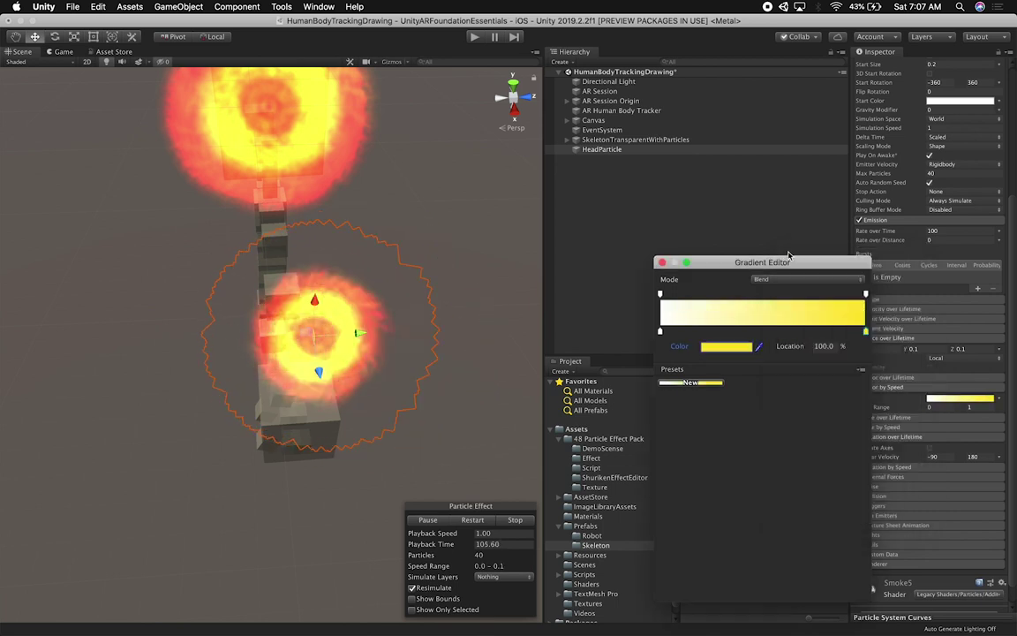
{"action": "left_click", "coordinate": [662, 261]}
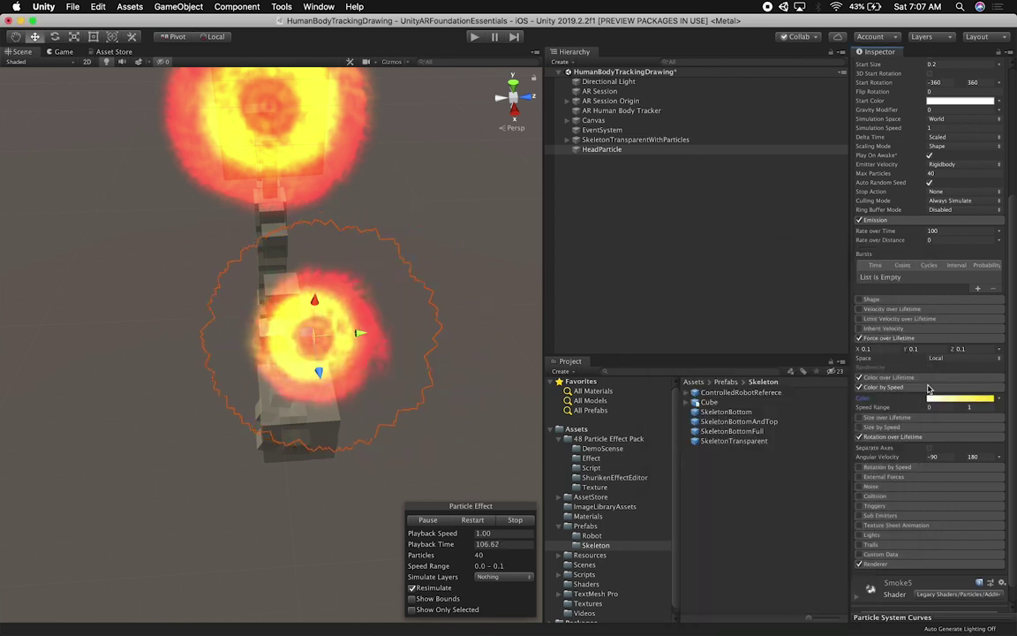
{"action": "left_click", "coordinate": [862, 389]}
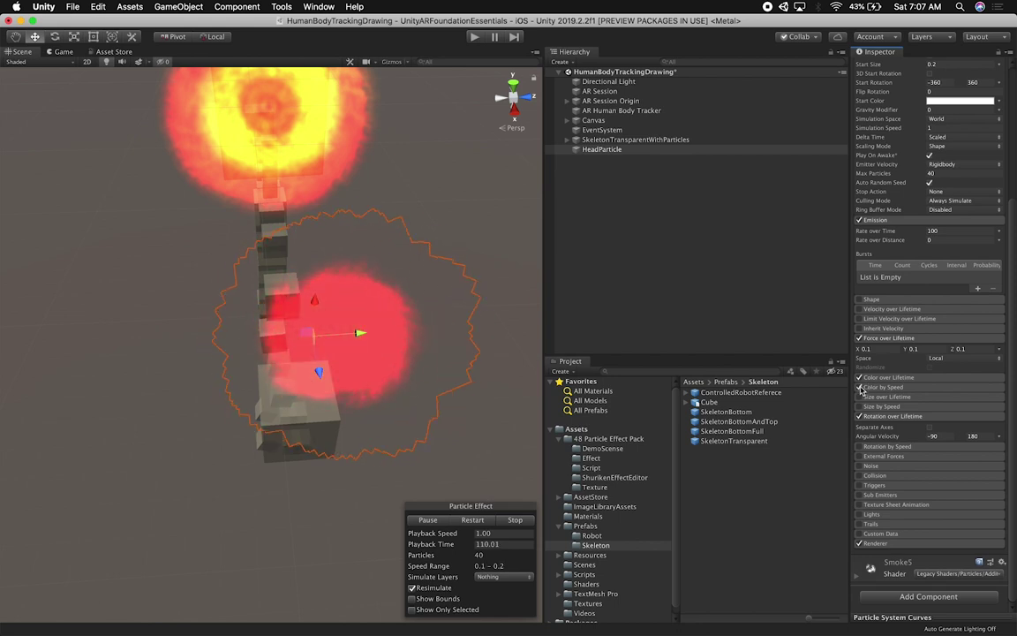
Recolor the dark red key at 38.5% in the Color over Lifetime gradient to blue, hex 250DC8
{"action": "left_click", "coordinate": [889, 381]}
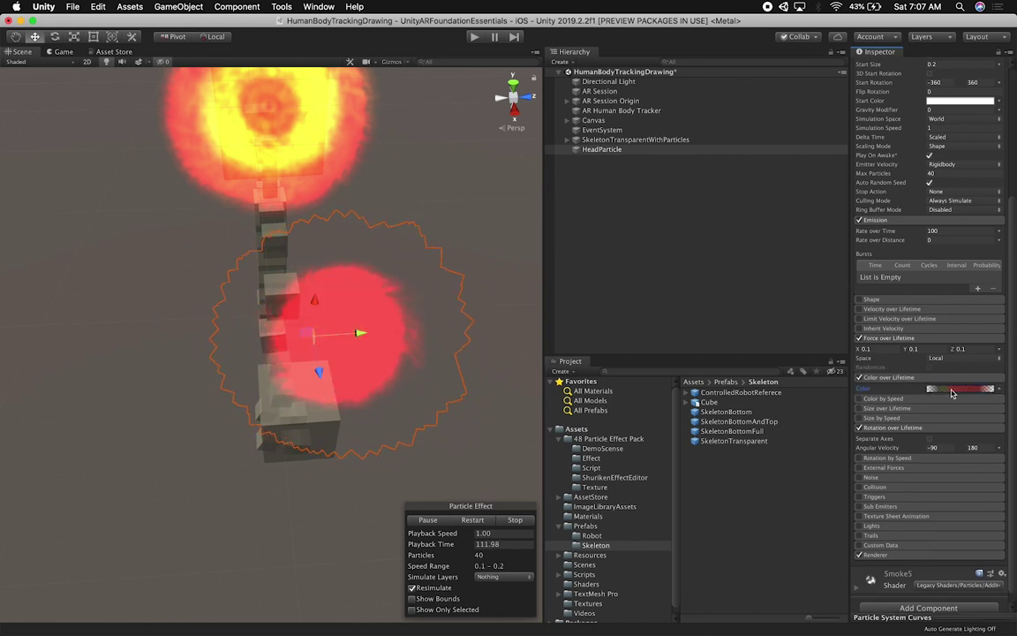
{"action": "left_click", "coordinate": [953, 390]}
{"action": "left_click", "coordinate": [720, 346]}
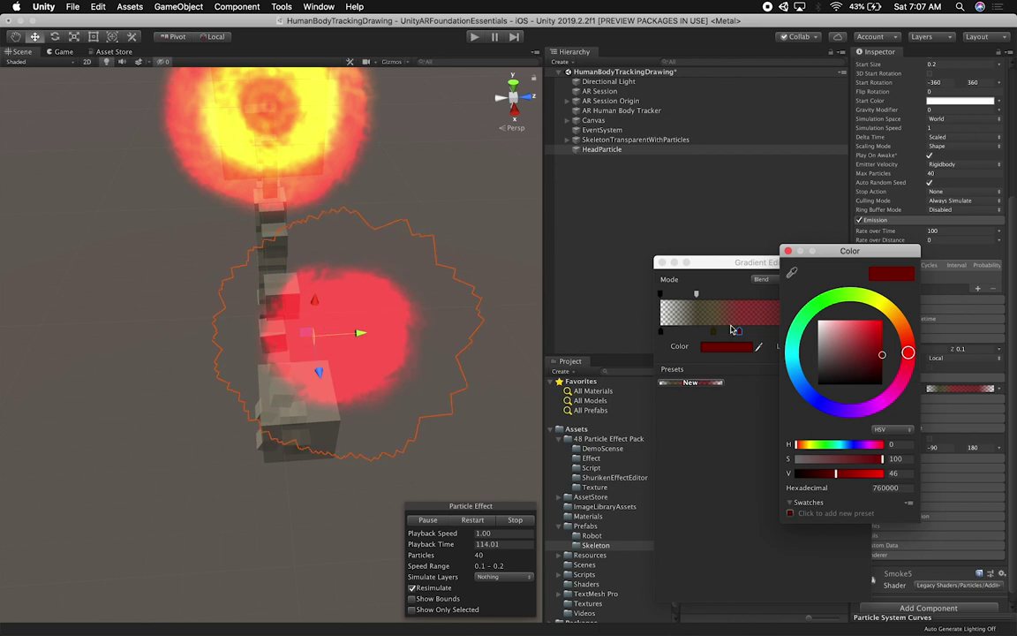
{"action": "left_click", "coordinate": [879, 303]}
{"action": "mouse_move", "coordinate": [879, 325]}
{"action": "left_mouse_down"}
{"action": "mouse_move", "coordinate": [837, 324]}
{"action": "mouse_move", "coordinate": [800, 343]}
{"action": "mouse_move", "coordinate": [804, 384]}
{"action": "left_mouse_up"}
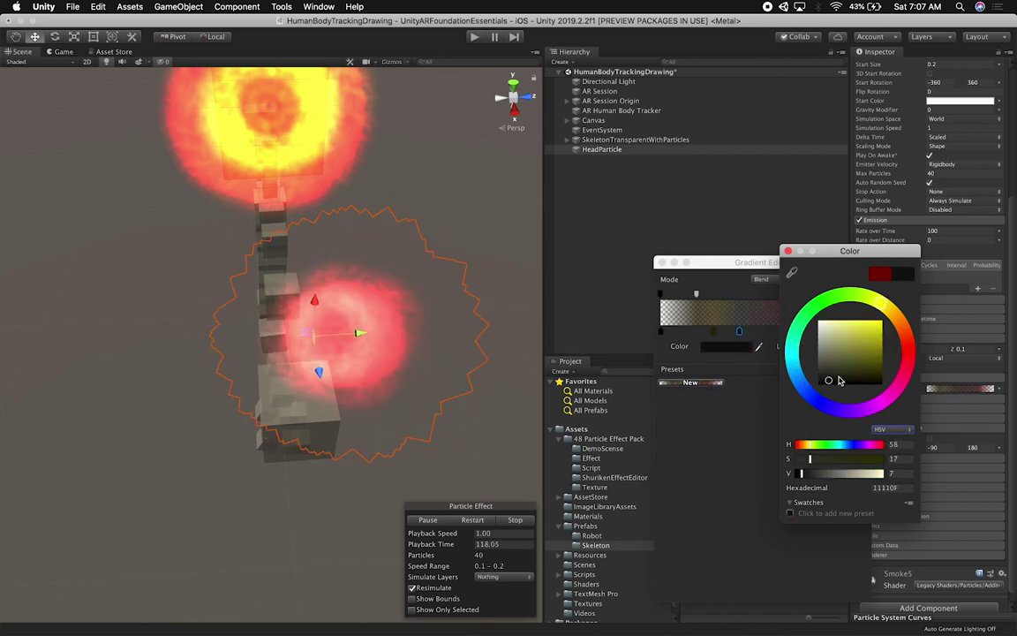
{"action": "mouse_move", "coordinate": [857, 357]}
{"action": "left_mouse_down"}
{"action": "mouse_move", "coordinate": [878, 336]}
{"action": "mouse_move", "coordinate": [904, 344]}
{"action": "mouse_move", "coordinate": [907, 371]}
{"action": "left_mouse_up"}
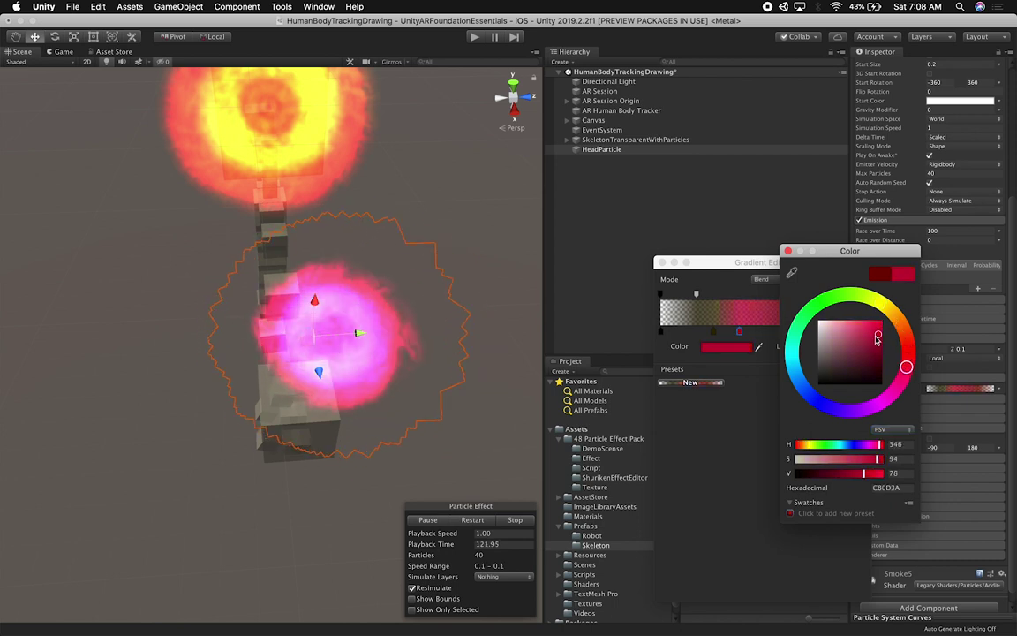
{"action": "left_click_drag", "start_coordinate": [890, 399], "coordinate": [828, 417]}
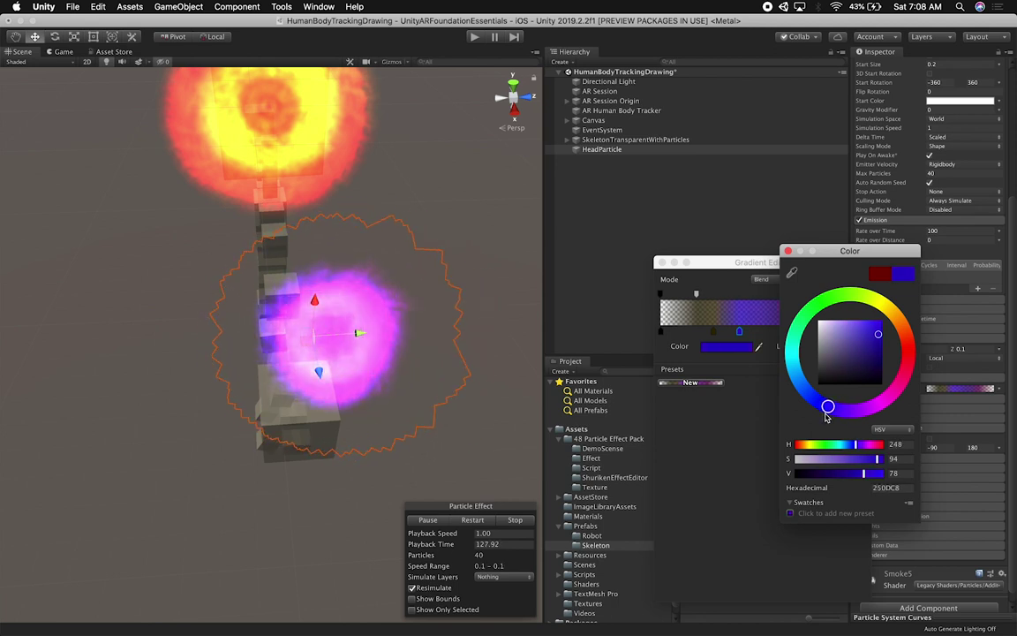
{"action": "left_click", "coordinate": [711, 256]}
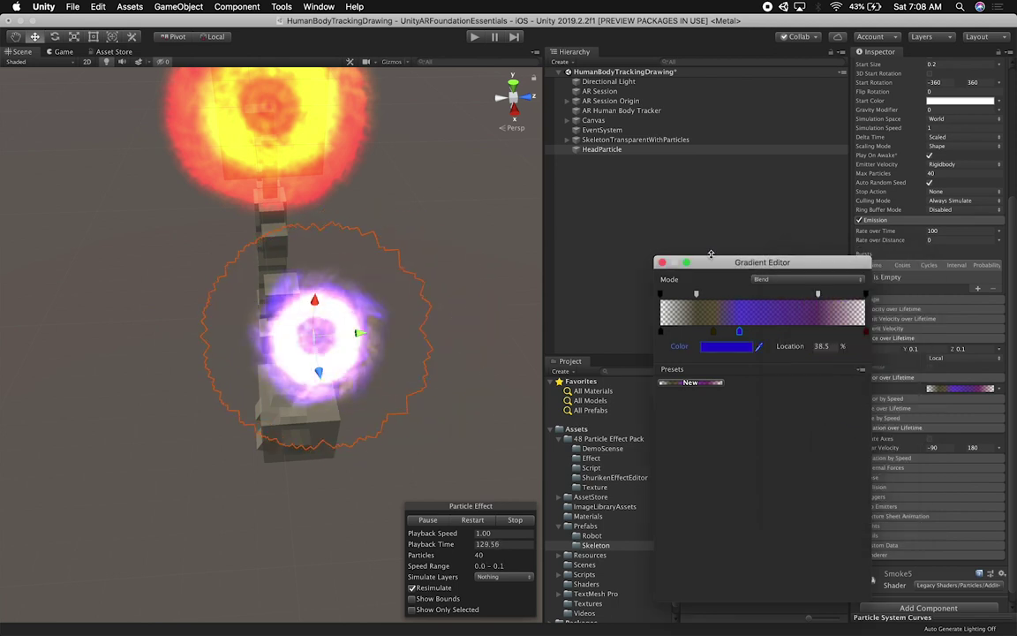
Close the gradient editor, disable Force over Lifetime on the pasted particle system and check the effect against the whole skeleton
{"action": "left_click", "coordinate": [662, 262]}
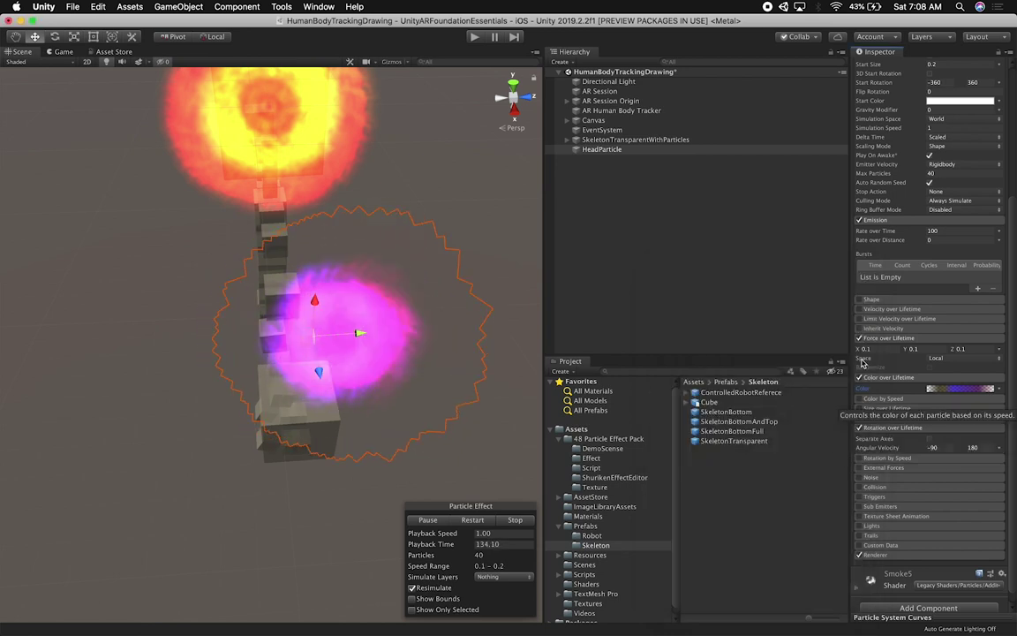
{"action": "left_click", "coordinate": [859, 337]}
{"action": "left_click_drag", "start_coordinate": [399, 337], "coordinate": [249, 340], "text": "alt"}
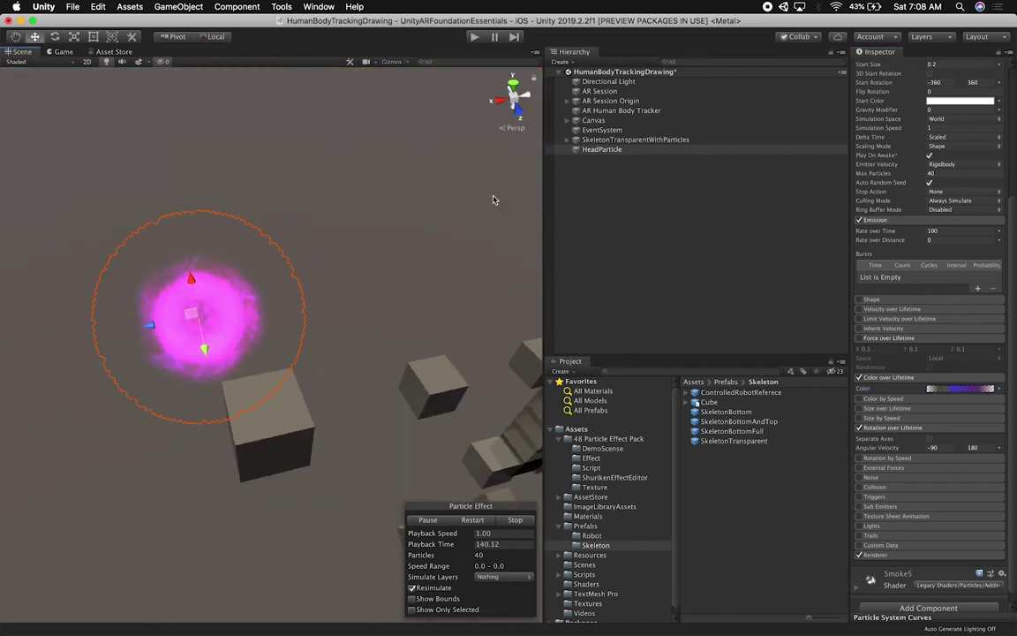
{"action": "scroll", "coordinate": [419, 357], "scroll_direction": "down", "scroll_amount": 5}
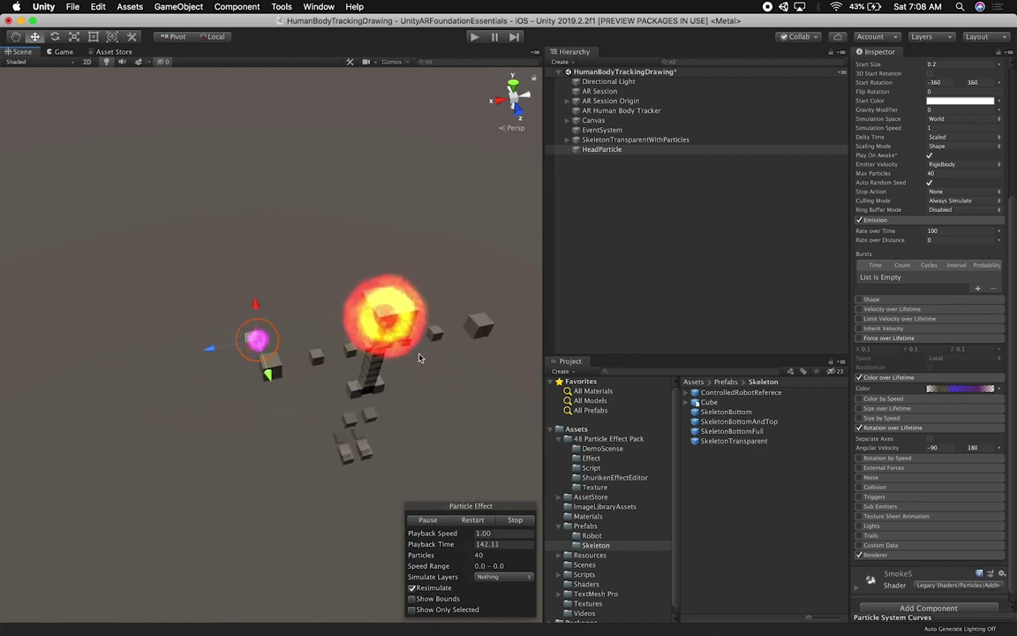
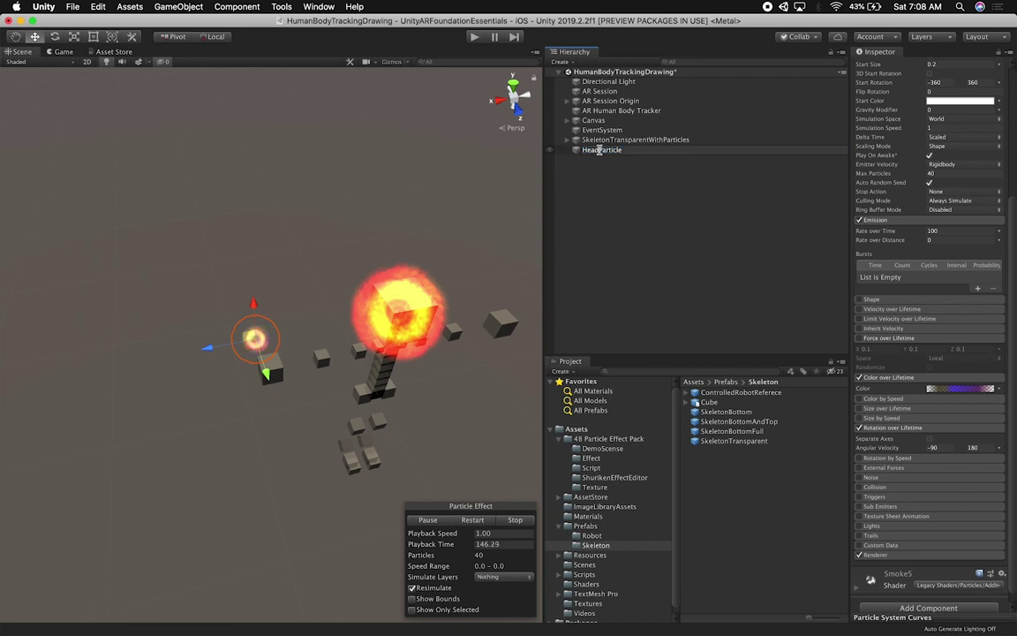
Rename the pasted HeadParticle object at the scene root to HandParticle
{"action": "key", "text": "BackSpace"}
{"action": "key", "text": "BackSpace"}
{"action": "key", "text": "BackSpace"}
{"action": "type", "text": "and"}
{"action": "key", "text": "Return"}
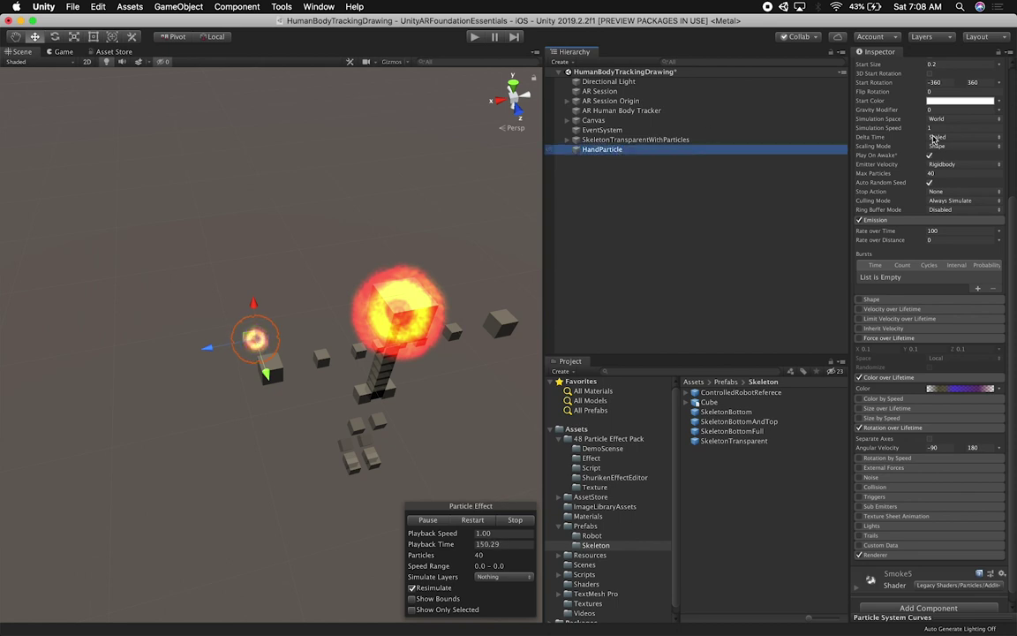
Set the unparented HandParticle's position and rotation to 0 and its scale to 1, undoing a trial move along X
{"action": "scroll", "coordinate": [934, 140], "scroll_direction": "up", "scroll_amount": 10}
{"action": "left_click", "coordinate": [922, 102]}
{"action": "type", "text": "0"}
{"action": "key", "text": "Tab"}
{"action": "type", "text": "0"}
{"action": "key", "text": "Tab"}
{"action": "type", "text": "00"}
{"action": "key", "text": "Tab"}
{"action": "type", "text": "0"}
{"action": "left_click", "coordinate": [910, 123]}
{"action": "type", "text": "1"}
{"action": "left_click", "coordinate": [956, 125]}
{"action": "type", "text": "1"}
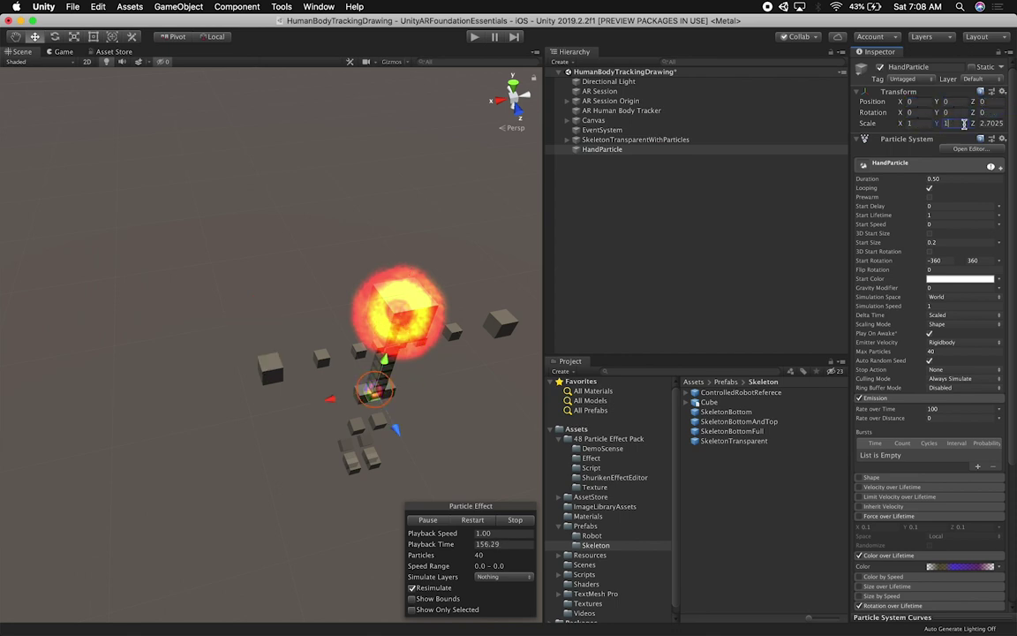
{"action": "left_click", "coordinate": [987, 123]}
{"action": "type", "text": "1"}
{"action": "left_click_drag", "start_coordinate": [332, 399], "coordinate": [296, 405]}
{"action": "key", "text": "super+z"}
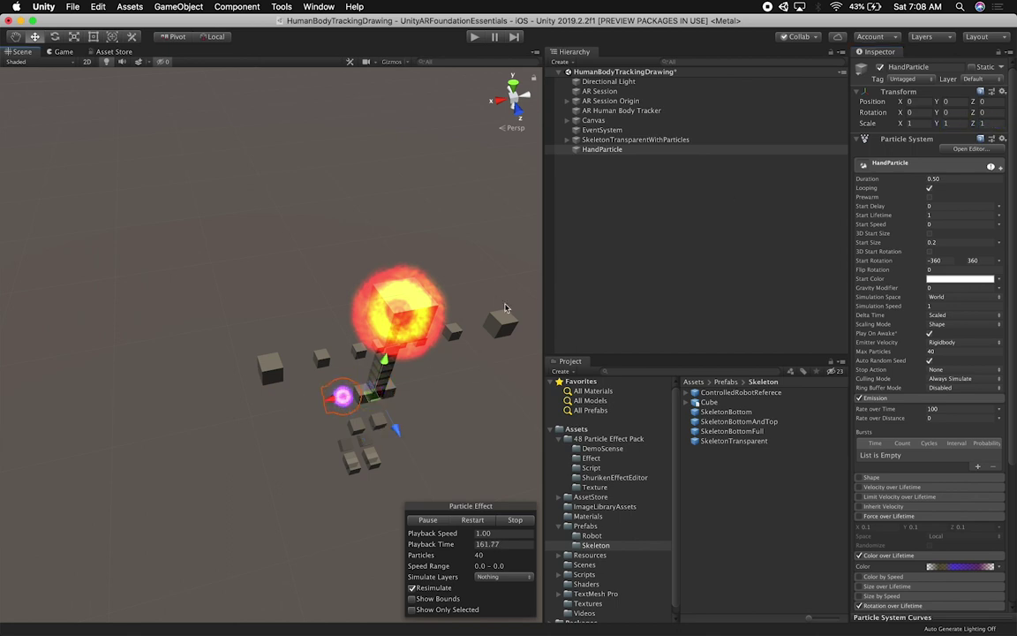
Parent HandParticle to the Cube under RightHand in the SkeletonTransparentWithParticles hierarchy
{"action": "left_click", "coordinate": [571, 142]}
{"action": "left_click", "coordinate": [259, 371]}
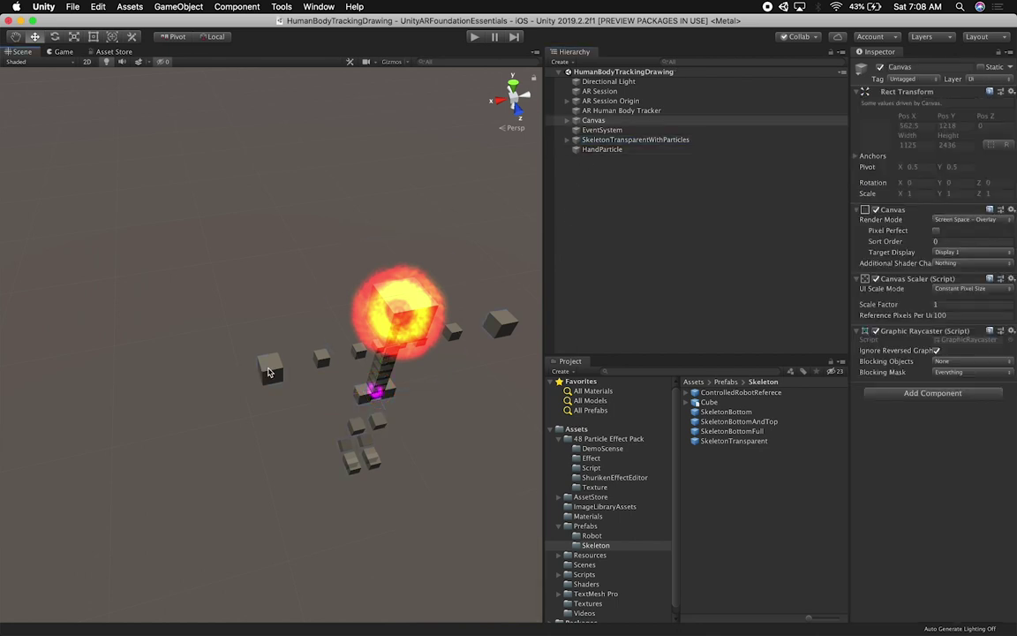
{"action": "left_click_drag", "start_coordinate": [602, 349], "coordinate": [740, 331]}
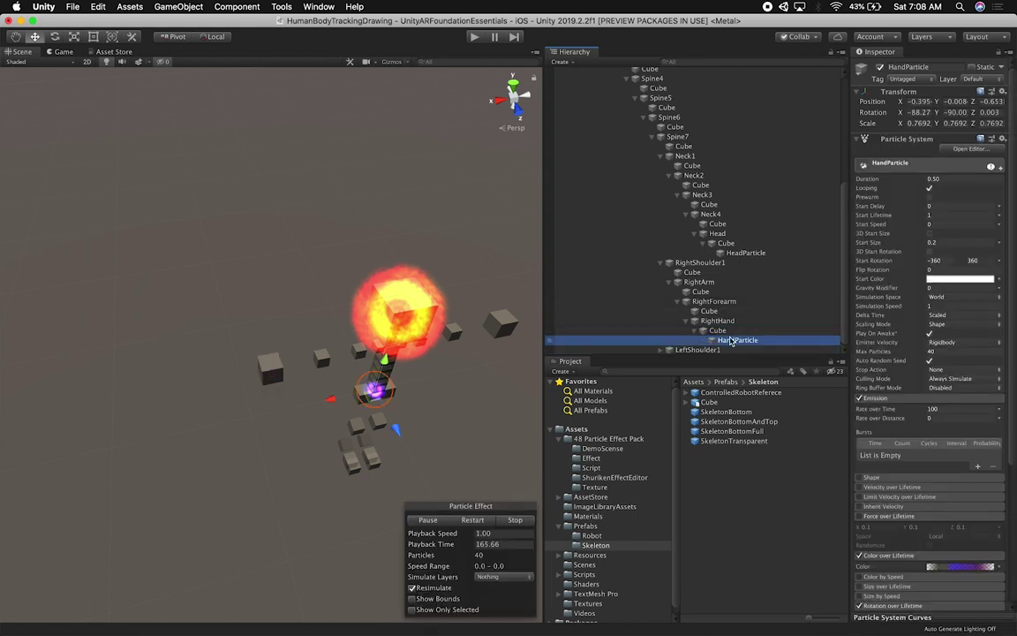
Paste a second HandParticle and parent it to the Cube under LeftHand
{"action": "left_click", "coordinate": [499, 324]}
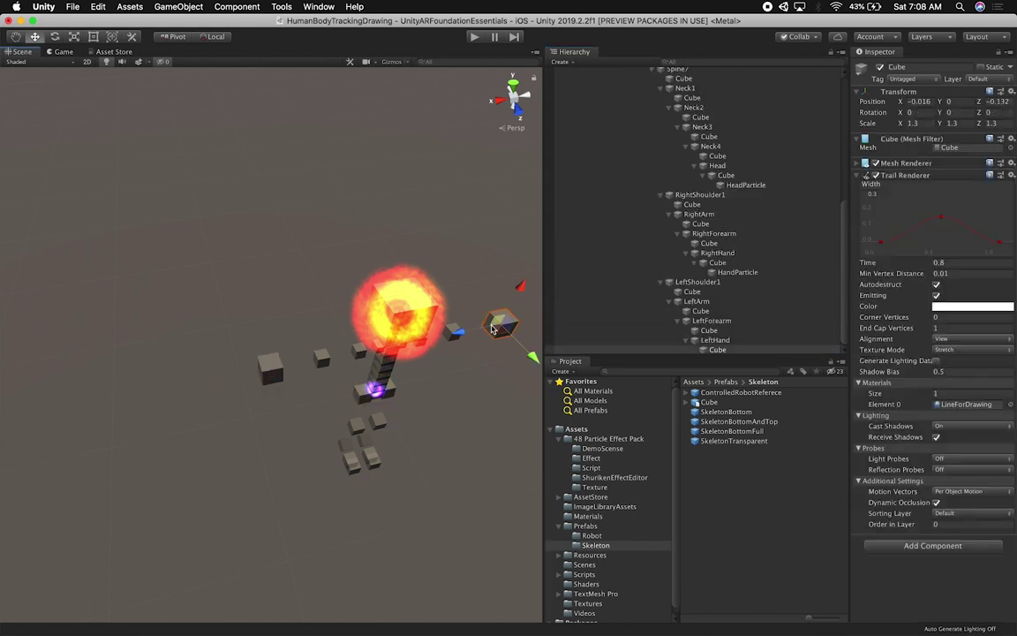
{"action": "left_click", "coordinate": [720, 349]}
{"action": "key", "text": "super+v"}
{"action": "left_click_drag", "start_coordinate": [742, 349], "coordinate": [718, 339]}
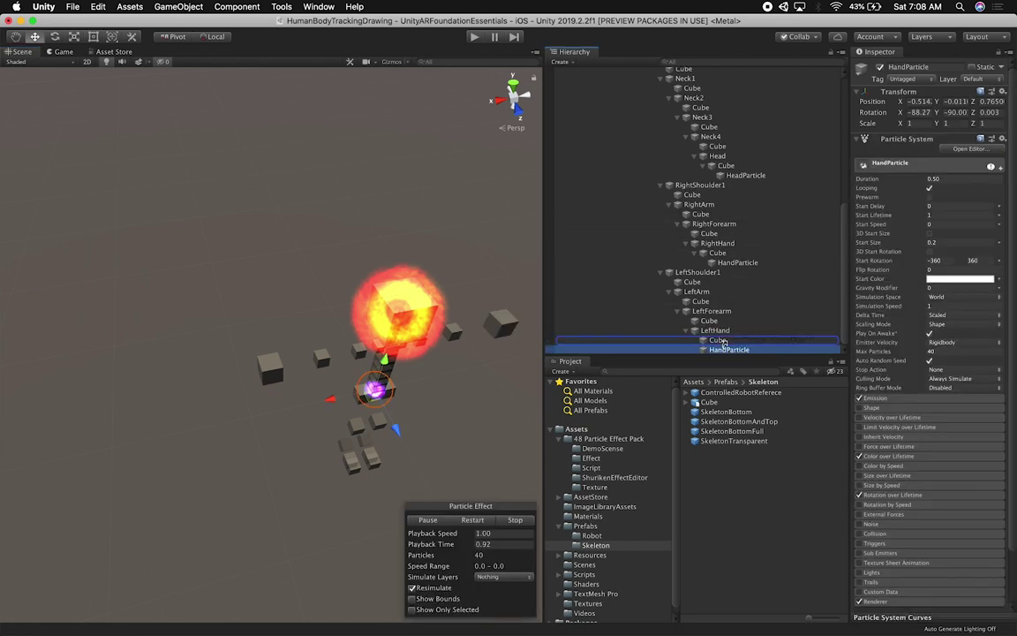
Set the left hand's HandParticle position and rotation to 0 and its scale to 1 on all axes
{"action": "left_click", "coordinate": [924, 102]}
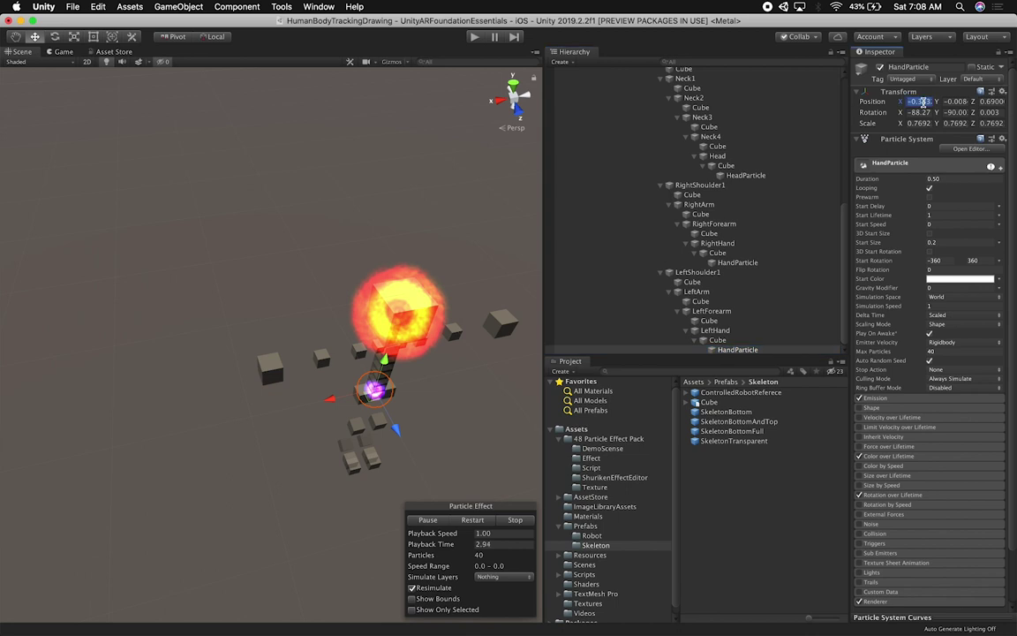
{"action": "type", "text": "0"}
{"action": "key", "text": "Tab"}
{"action": "type", "text": "0"}
{"action": "key", "text": "Tab"}
{"action": "type", "text": "0"}
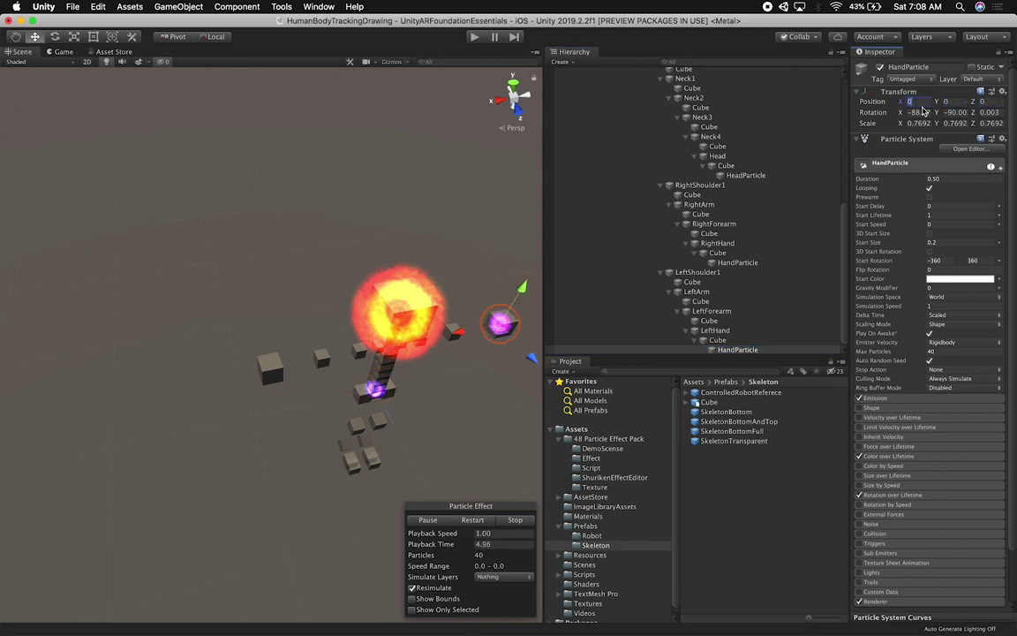
{"action": "double_click", "coordinate": [917, 113]}
{"action": "type", "text": "0"}
{"action": "key", "text": "Tab"}
{"action": "type", "text": "0"}
{"action": "key", "text": "Tab"}
{"action": "type", "text": "0"}
{"action": "double_click", "coordinate": [913, 123]}
{"action": "type", "text": "1"}
{"action": "key", "text": "Tab"}
{"action": "type", "text": "1"}
{"action": "key", "text": "Tab"}
{"action": "type", "text": "1"}
Set the right hand's HandParticle position and rotation to 0 and its scale to 1 on all axes
{"action": "left_click", "coordinate": [770, 263]}
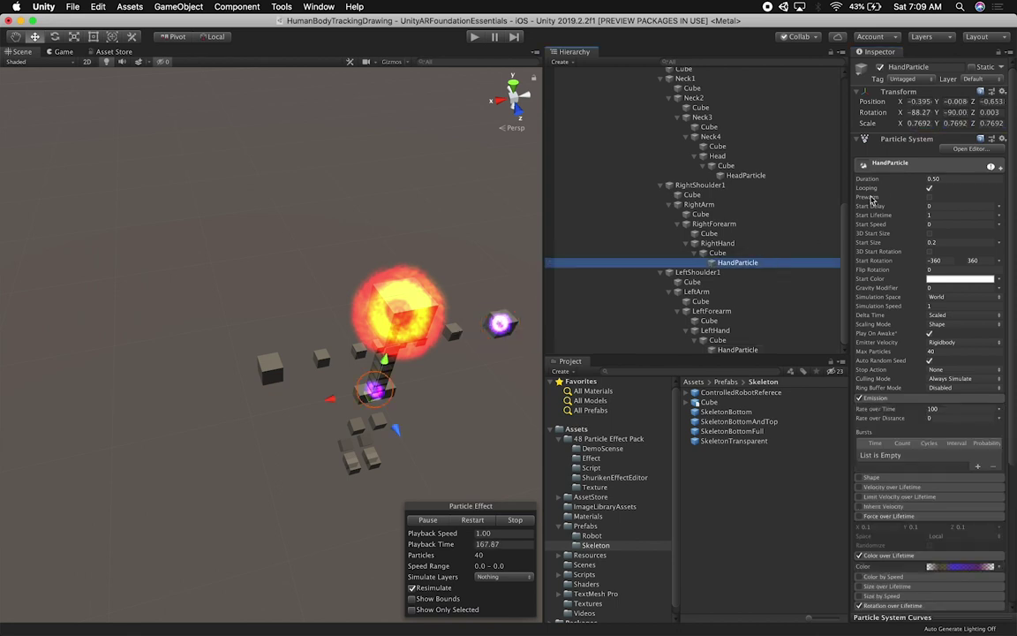
{"action": "type", "text": "0"}
{"action": "key", "text": "Tab"}
{"action": "type", "text": "0"}
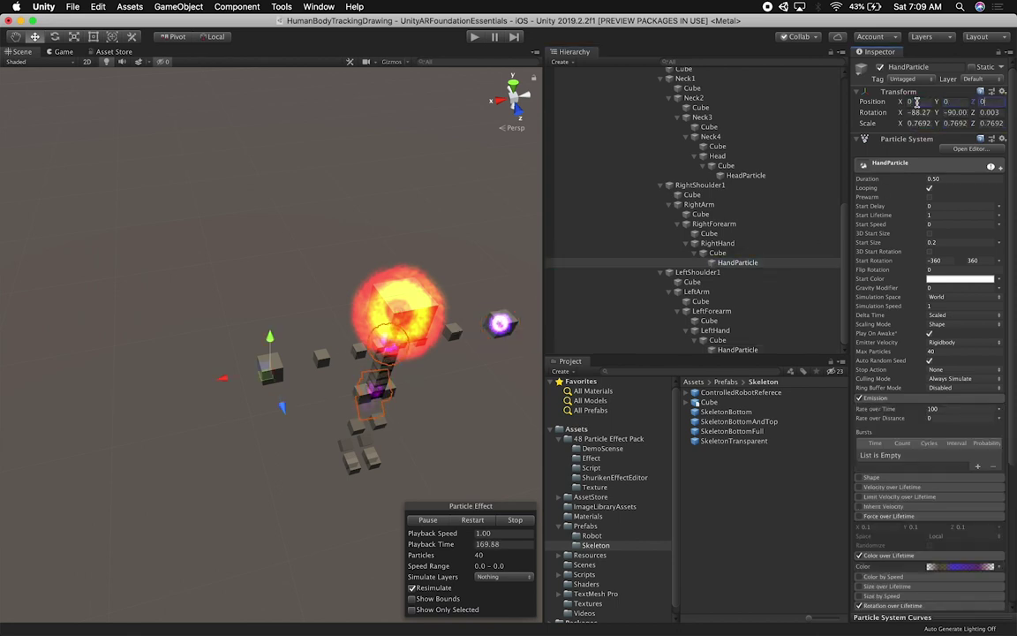
{"action": "left_click", "coordinate": [917, 112]}
{"action": "type", "text": "10"}
{"action": "key", "text": "Tab"}
{"action": "type", "text": "0"}
{"action": "key", "text": "Tab"}
{"action": "type", "text": "0"}
{"action": "left_click", "coordinate": [917, 123]}
{"action": "type", "text": "1"}
{"action": "left_click", "coordinate": [954, 122]}
{"action": "type", "text": "1"}
{"action": "left_click", "coordinate": [992, 122]}
{"action": "type", "text": "1"}
Set the Start Size of both HandParticle systems to 0.3 together and check them from the front
{"action": "left_click_drag", "start_coordinate": [415, 236], "coordinate": [431, 210], "text": "alt"}
{"action": "middle_click_drag", "start_coordinate": [430, 210], "coordinate": [345, 162]}
{"action": "left_click_drag", "start_coordinate": [344, 162], "coordinate": [517, 254], "text": "alt"}
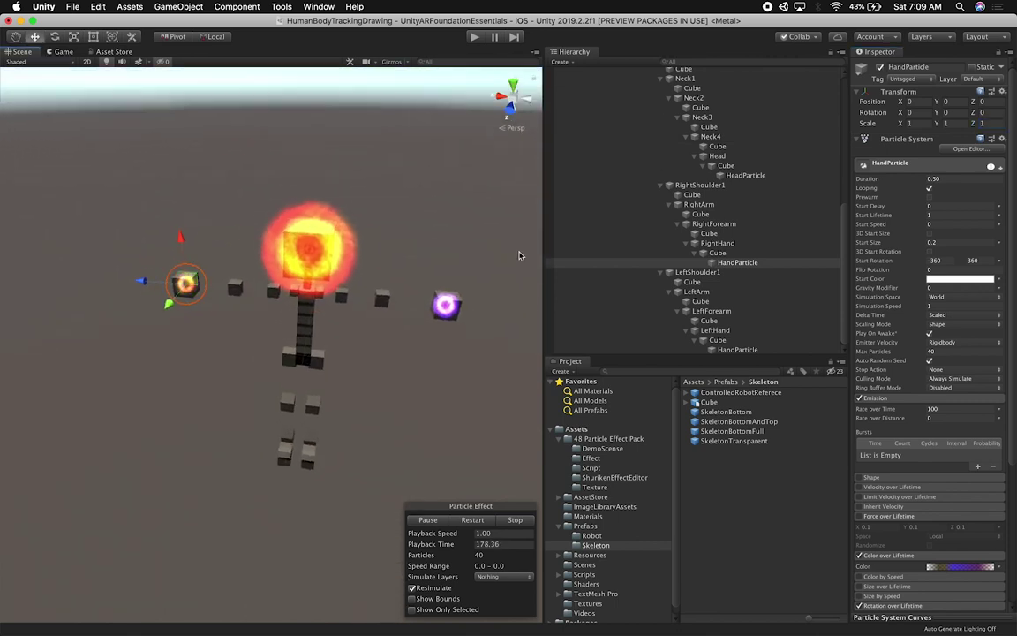
{"action": "left_click", "coordinate": [739, 349], "text": "super"}
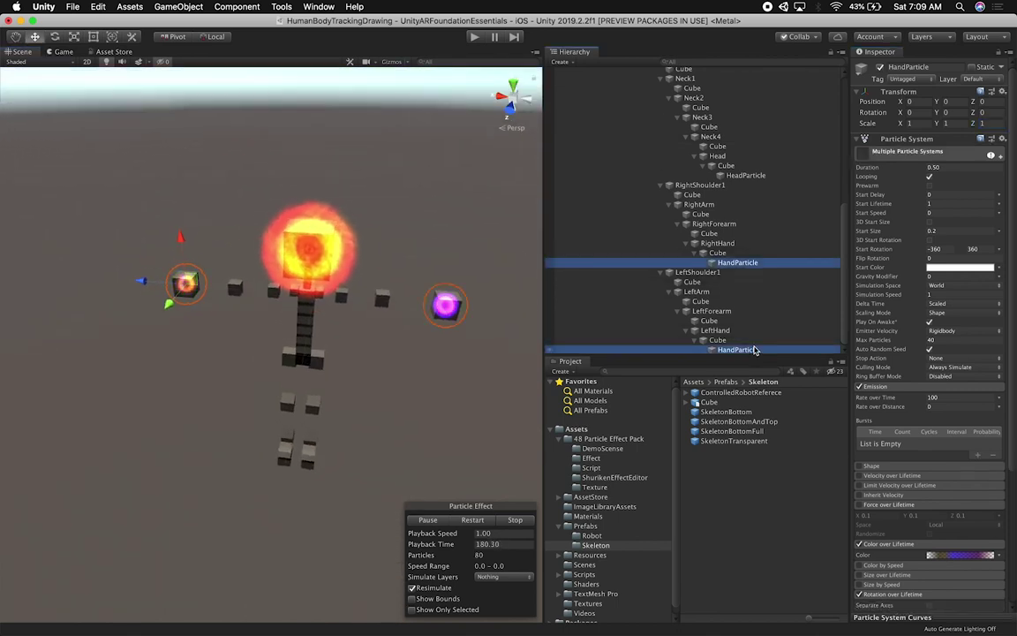
{"action": "left_click", "coordinate": [950, 231]}
{"action": "type", "text": "0.3"}
{"action": "left_click_drag", "start_coordinate": [329, 409], "coordinate": [369, 302], "text": "alt"}
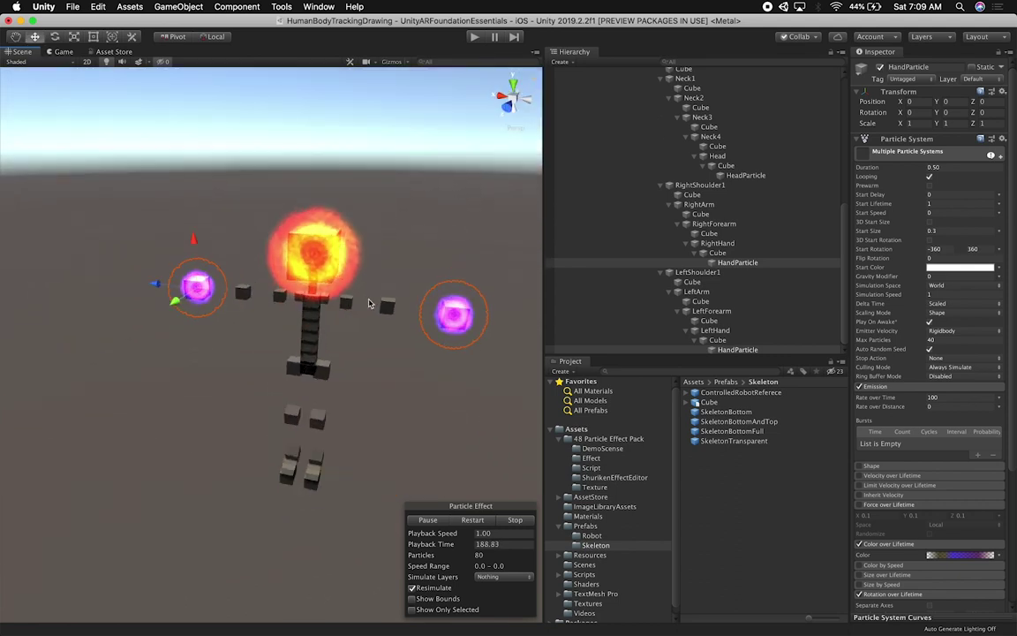
Make the skeleton cubes fully invisible by setting the Transparency material's Albedo alpha to 0
{"action": "left_click", "coordinate": [339, 256]}
{"action": "mouse_move", "coordinate": [441, 243]}
{"action": "left_mouse_down", "text": "alt"}
{"action": "mouse_move", "coordinate": [444, 170]}
{"action": "mouse_move", "coordinate": [442, 305]}
{"action": "mouse_move", "coordinate": [440, 241]}
{"action": "mouse_move", "coordinate": [428, 240]}
{"action": "left_mouse_up", "text": "alt"}
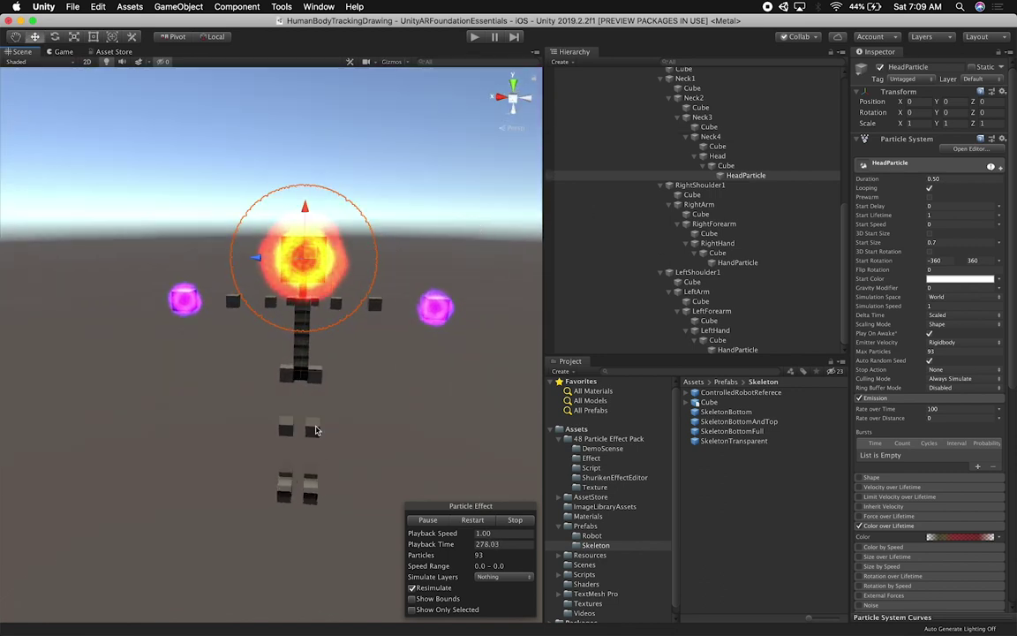
{"action": "left_click", "coordinate": [310, 372]}
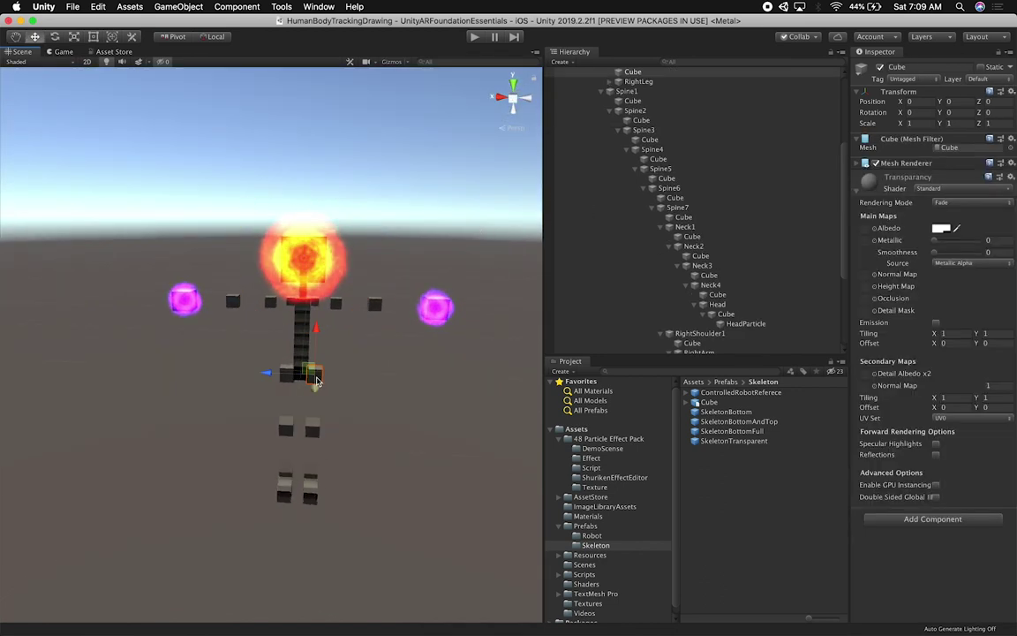
{"action": "left_click", "coordinate": [941, 228]}
{"action": "left_click_drag", "start_coordinate": [826, 491], "coordinate": [751, 493]}
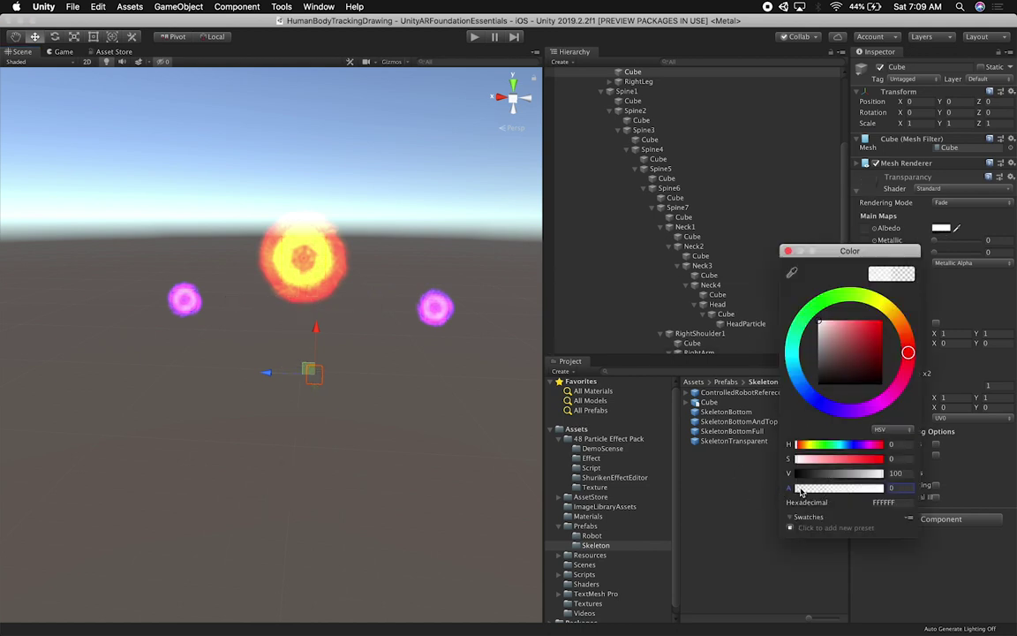
{"action": "left_click", "coordinate": [787, 253]}
Create a prefab of SkeletonTransparentWithParticles in the Prefabs/Skeleton folder
{"action": "scroll", "coordinate": [765, 199], "scroll_direction": "up", "scroll_amount": 5}
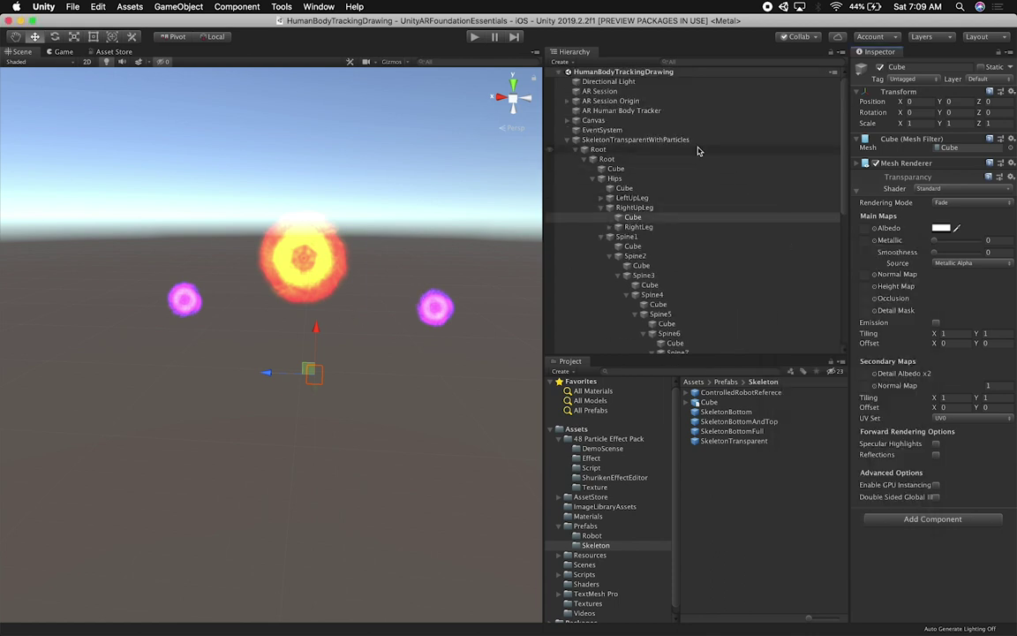
{"action": "left_click", "coordinate": [622, 140]}
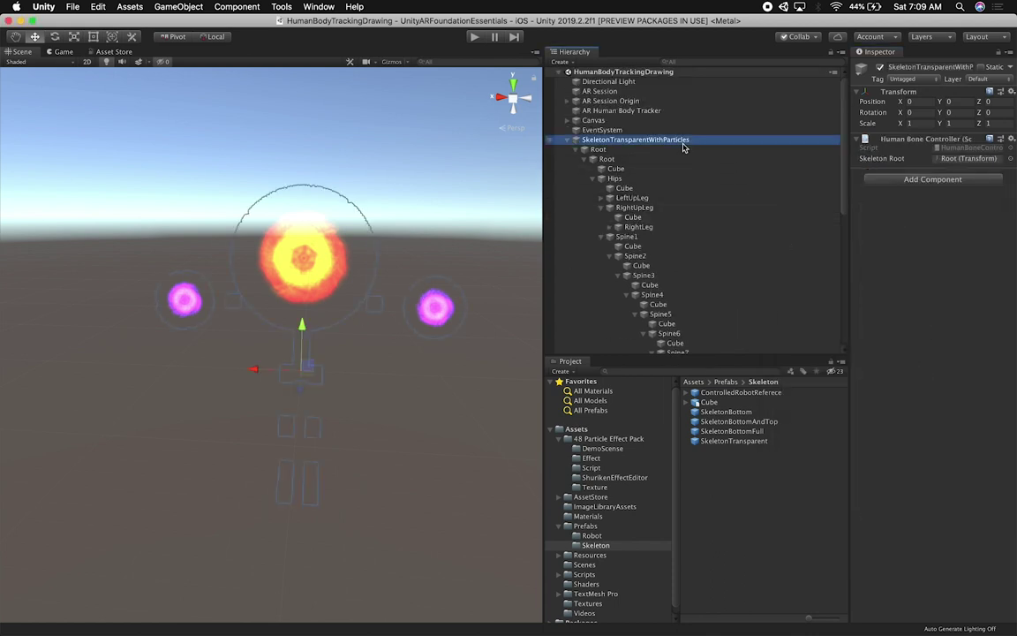
{"action": "left_click", "coordinate": [566, 140]}
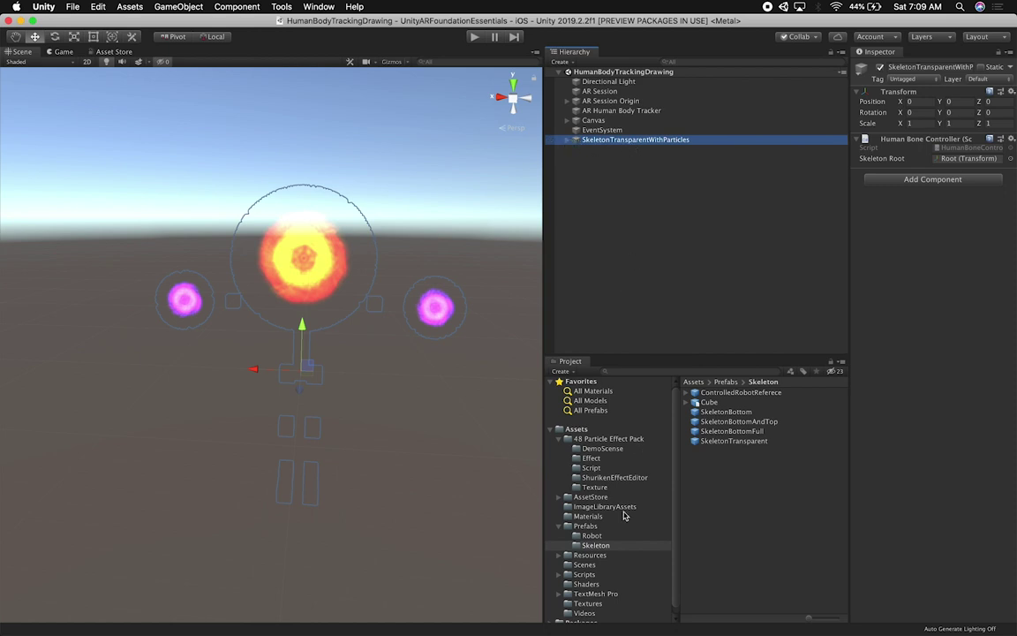
{"action": "left_click_drag", "start_coordinate": [664, 146], "coordinate": [793, 488]}
Move the 48 Particle Effect Pack folder into the AssetStore folder
{"action": "left_click", "coordinate": [605, 440]}
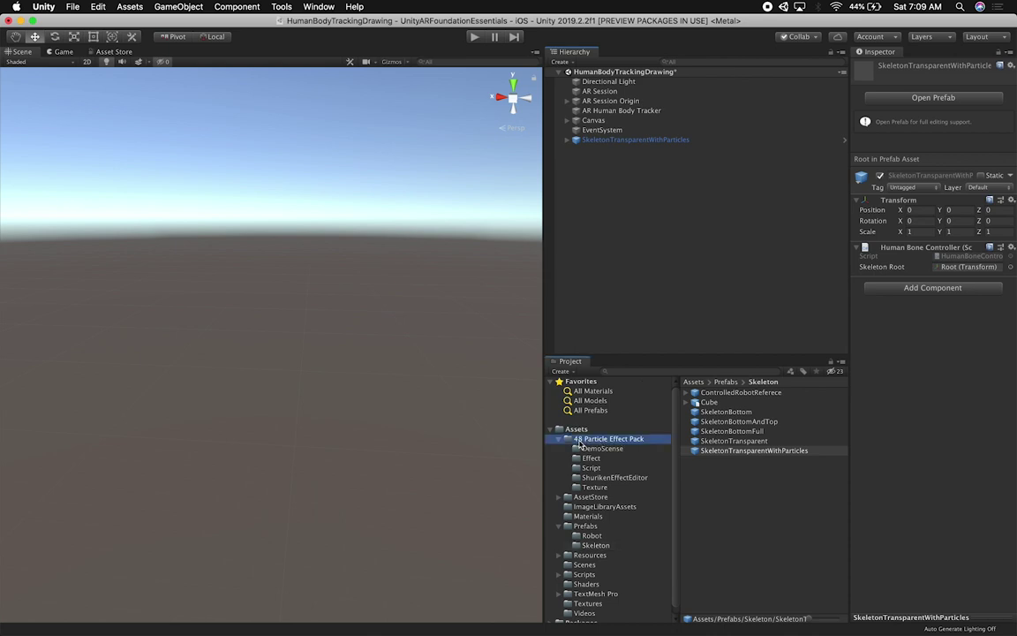
{"action": "double_click", "coordinate": [583, 438]}
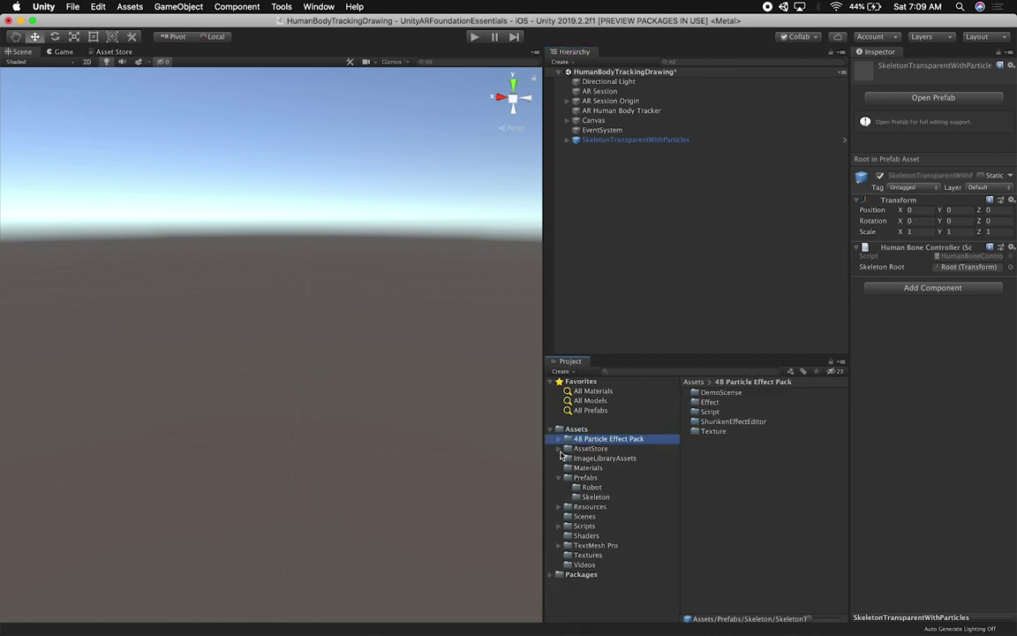
{"action": "left_click_drag", "start_coordinate": [582, 445], "coordinate": [587, 451]}
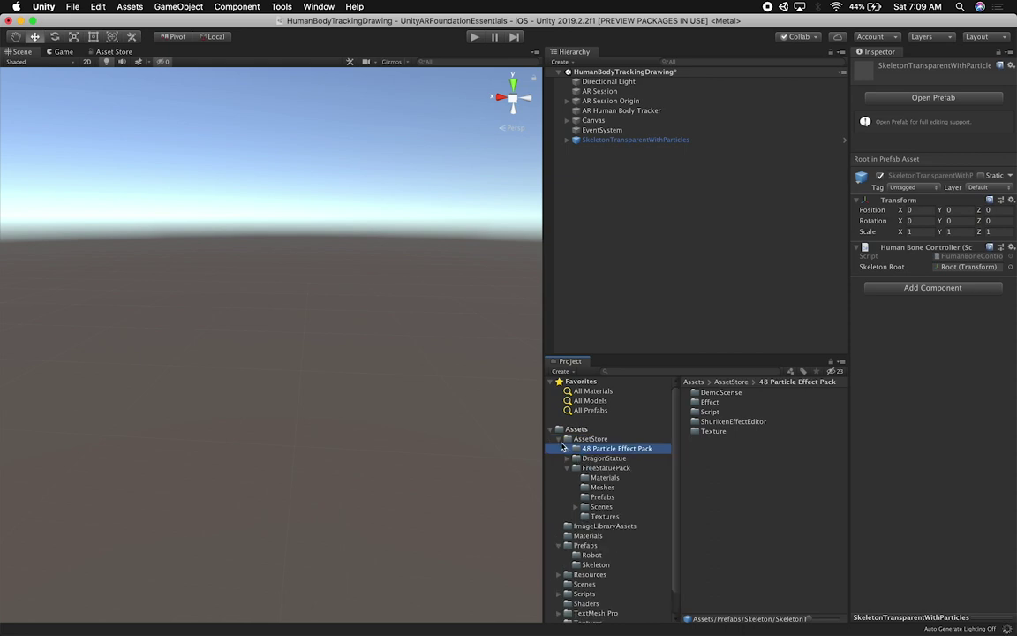
{"action": "left_click", "coordinate": [559, 440]}
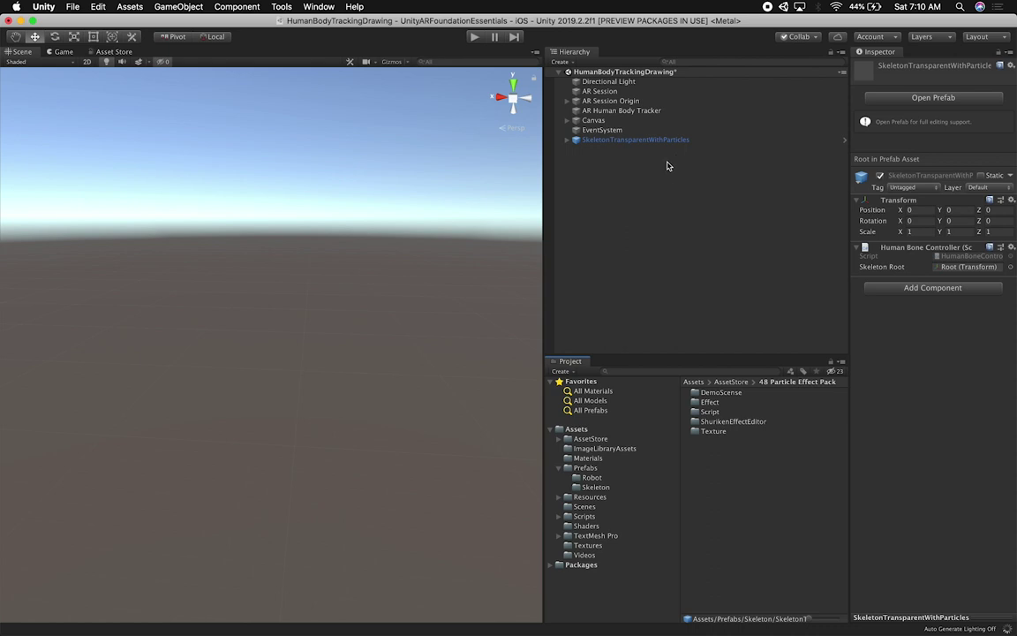
{"action": "left_click_drag", "start_coordinate": [647, 142], "coordinate": [684, 141]}
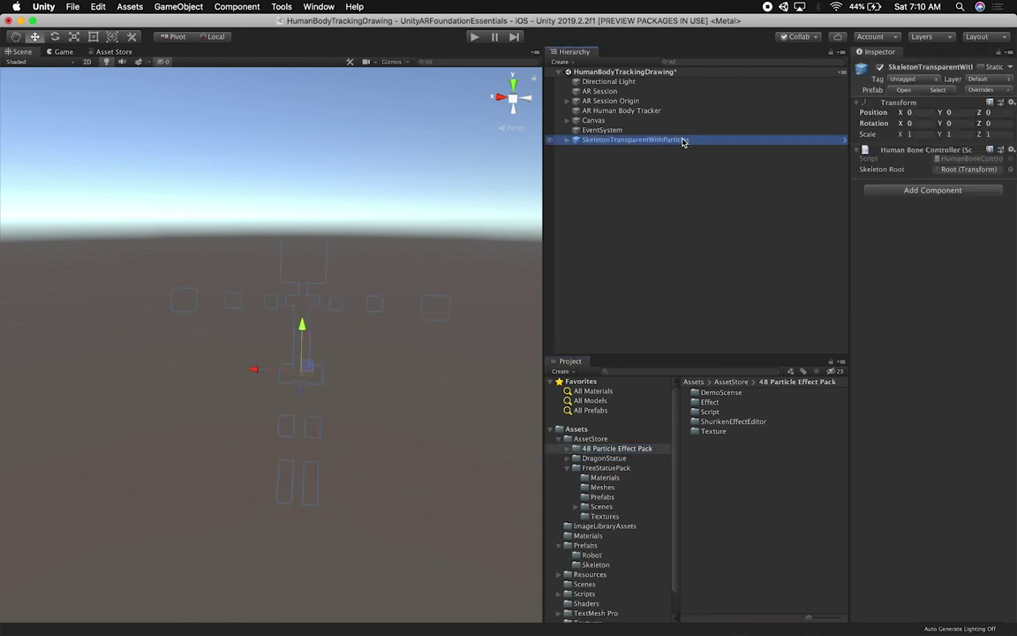
{"action": "key", "text": "super+BackSpace"}
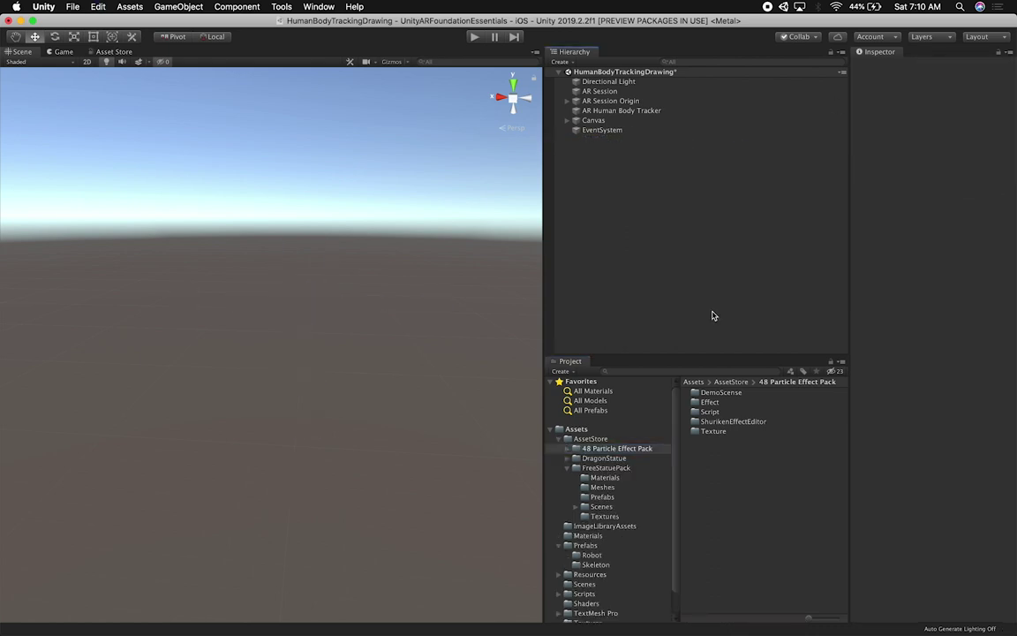
{"action": "key", "text": "super+shift+z"}
Expand the SkeletonTransparentWithParticles instance and inspect its HeadParticle and both HandParticle objects
{"action": "left_click", "coordinate": [642, 139]}
{"action": "left_click", "coordinate": [574, 142], "text": "alt"}
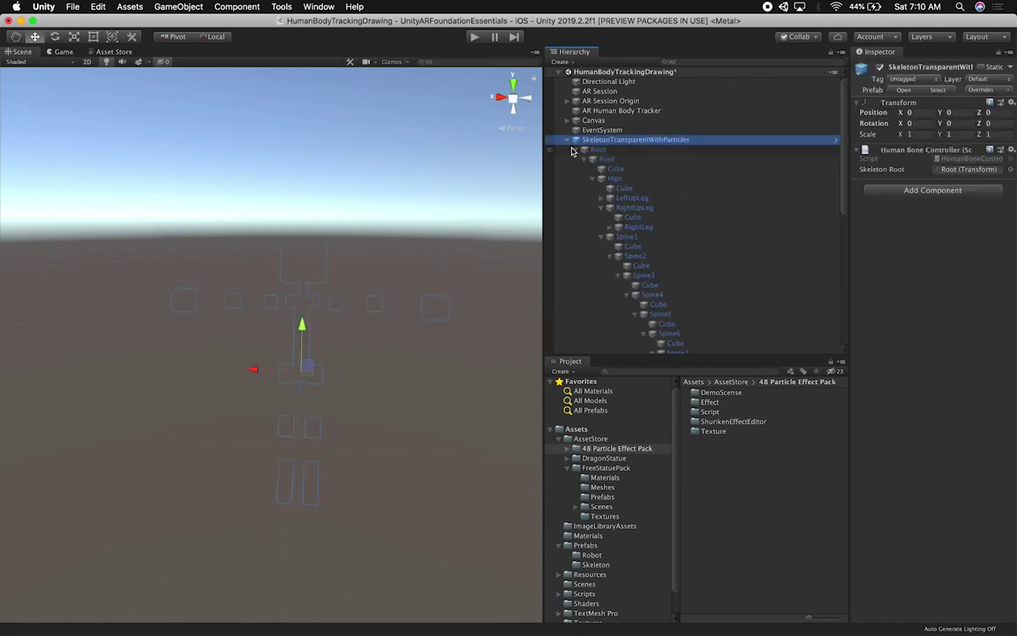
{"action": "scroll", "coordinate": [707, 278], "scroll_direction": "down", "scroll_amount": 10}
{"action": "left_click", "coordinate": [742, 224]}
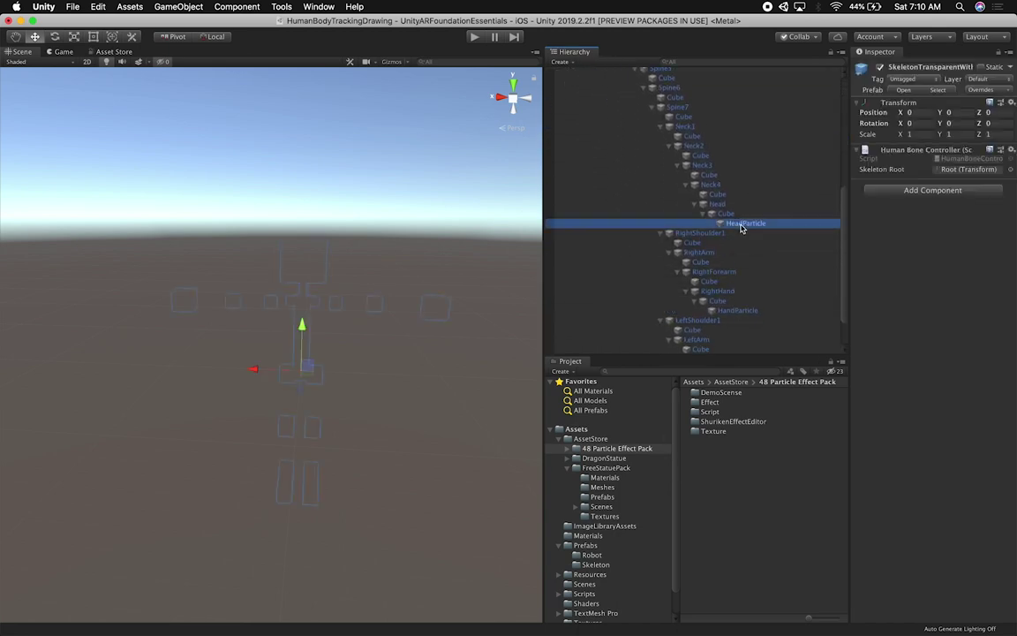
{"action": "left_click", "coordinate": [733, 311]}
{"action": "scroll", "coordinate": [733, 310], "scroll_direction": "down", "scroll_amount": 2}
{"action": "left_click", "coordinate": [737, 350]}
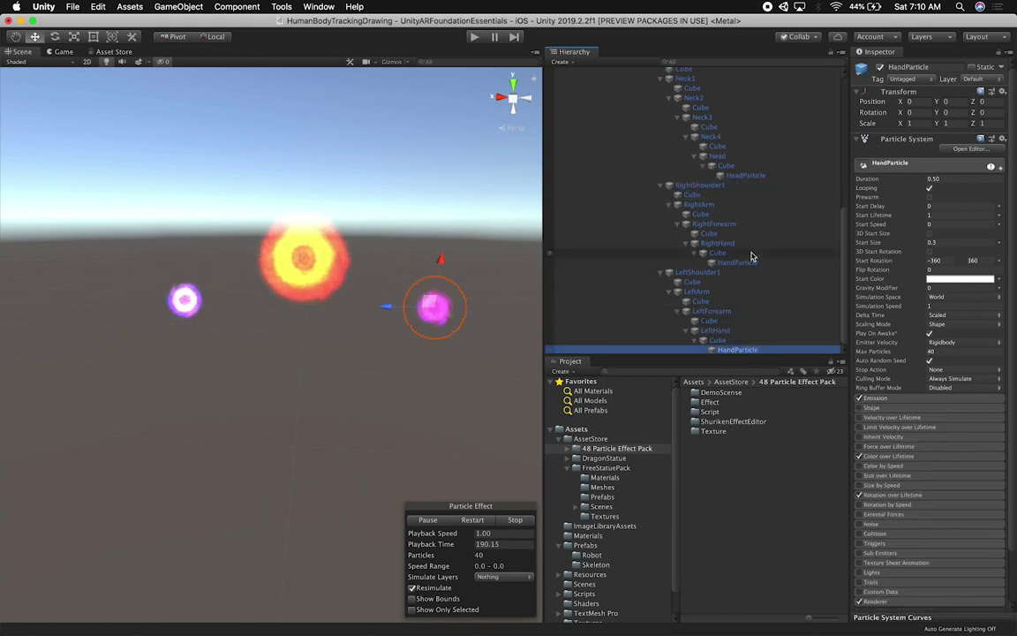
{"action": "scroll", "coordinate": [751, 256], "scroll_direction": "up", "scroll_amount": 15}
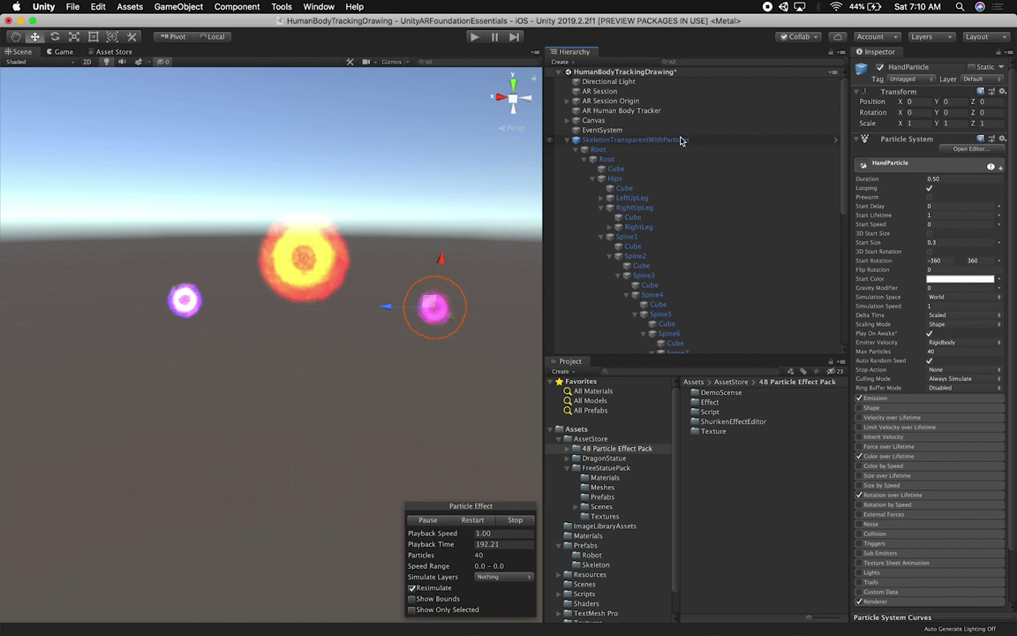
Delete the SkeletonTransparentWithParticles instance from the scene and save the scene
{"action": "left_click", "coordinate": [681, 141]}
{"action": "key", "text": "super+BackSpace"}
{"action": "key", "text": "super+s"}
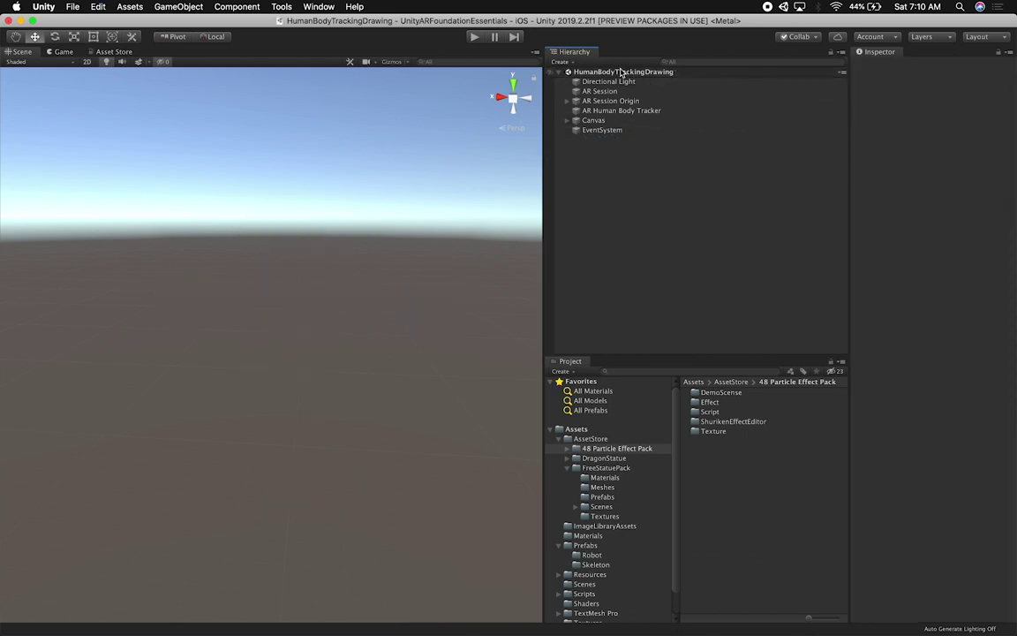
Duplicate the HumanBodyTrackingDrawing scene in the Scenes folder and rename the copy HumanBodyTrackingWithParticles
{"action": "scroll", "coordinate": [635, 562], "scroll_direction": "down", "scroll_amount": 2}
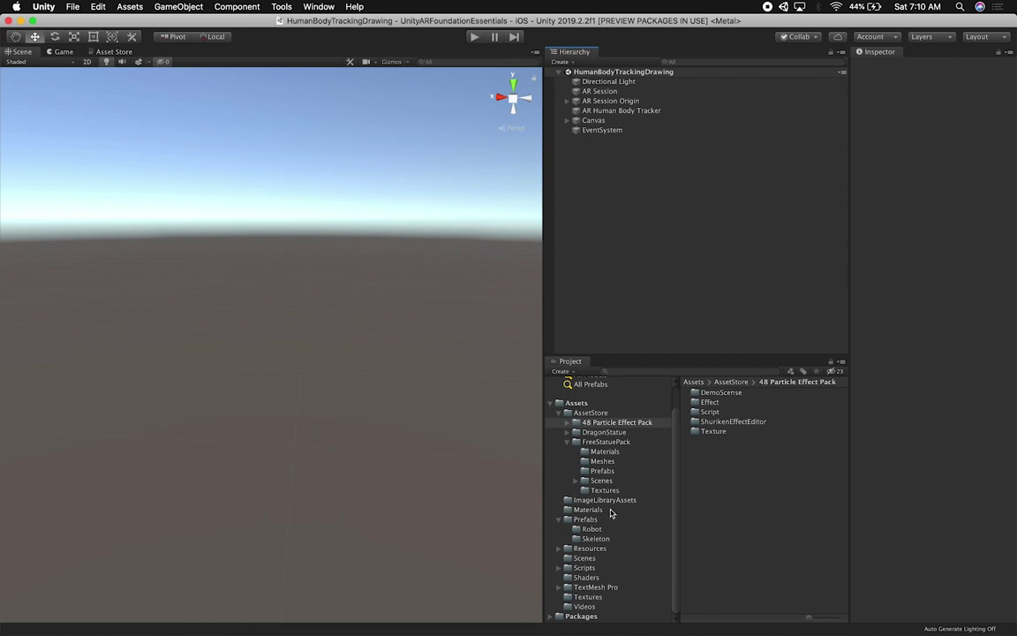
{"action": "left_click", "coordinate": [586, 558]}
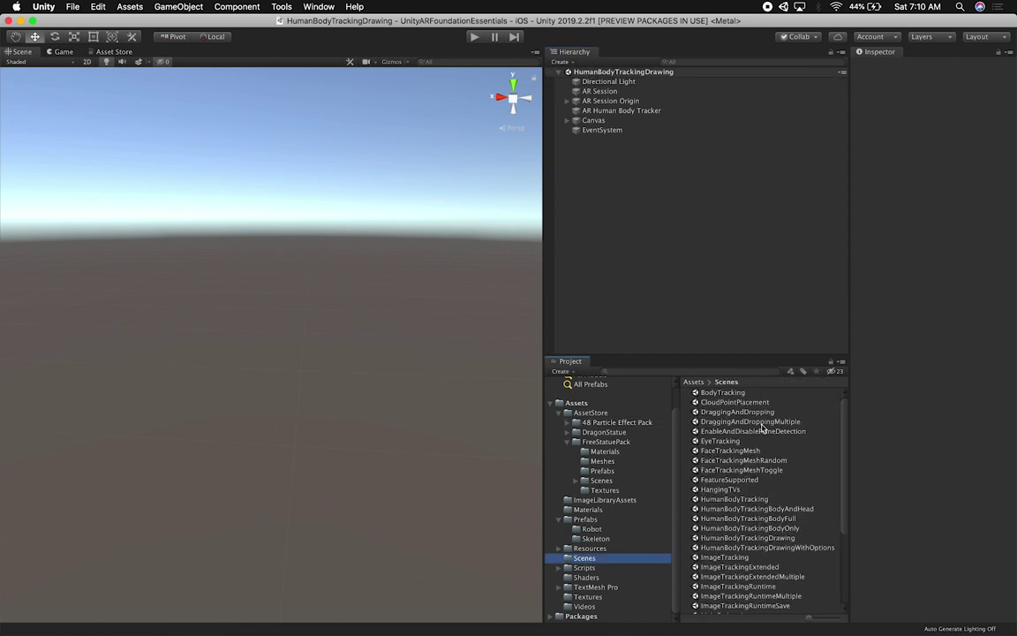
{"action": "left_click", "coordinate": [758, 538]}
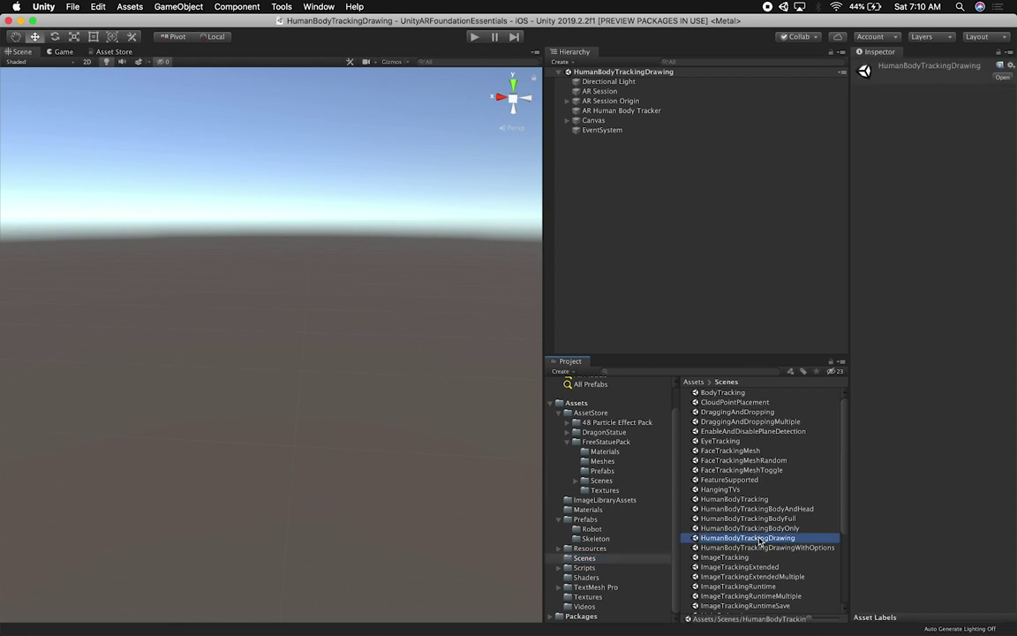
{"action": "key", "text": "super+d"}
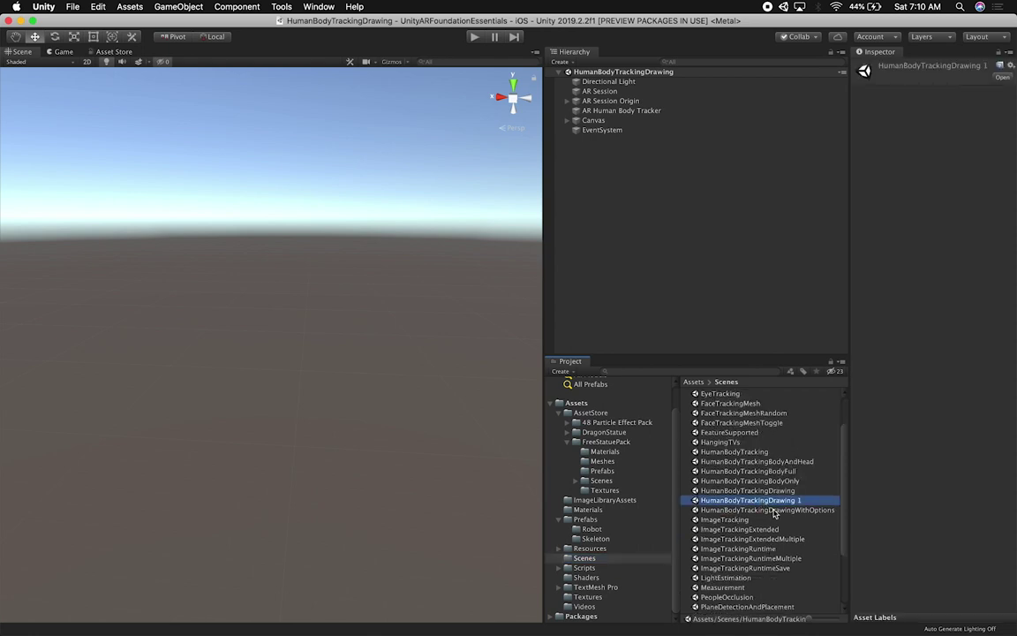
{"action": "left_click", "coordinate": [771, 504]}
{"action": "key", "text": "shift+Left"}
{"action": "key", "text": "shift+Left"}
{"action": "key", "text": "shift+Left"}
{"action": "key", "text": "shift+Left"}
{"action": "key", "text": "shift+Left"}
{"action": "key", "text": "shift+Left"}
{"action": "key", "text": "shift+Left"}
{"action": "key", "text": "shift+Left"}
{"action": "key", "text": "shift+Left"}
{"action": "type", "text": "W"}
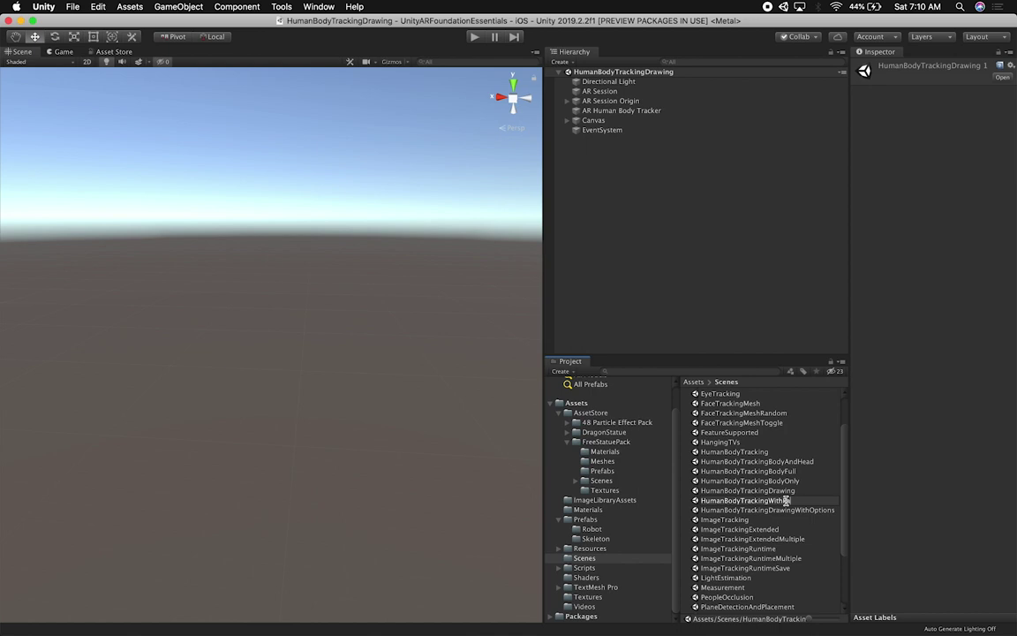
{"action": "type", "text": "ithParticles"}
{"action": "key", "text": "Return"}
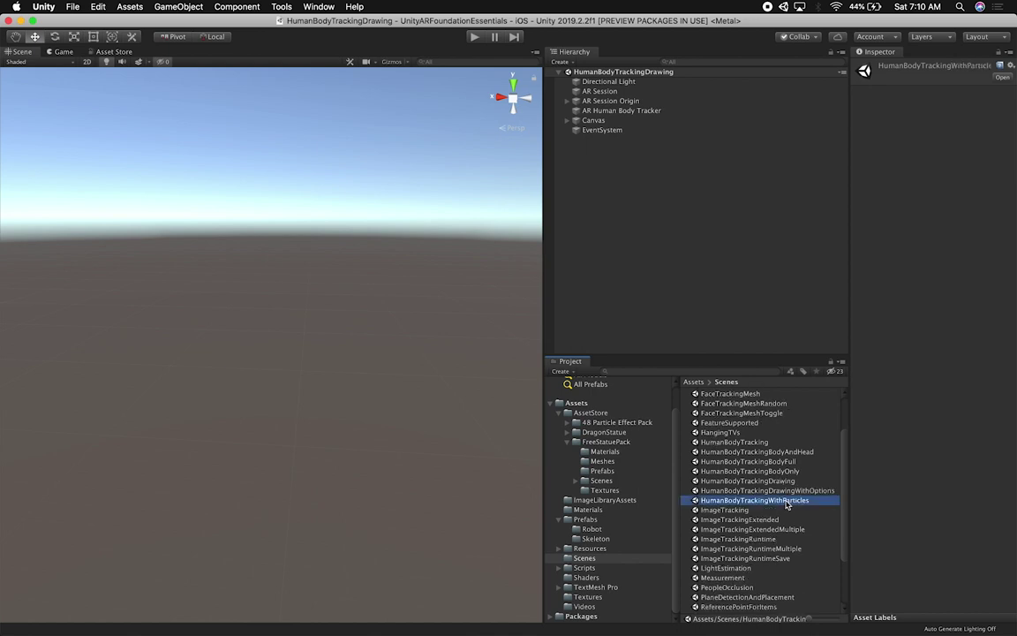
Open the HumanBodyTrackingWithParticles scene and assign the SkeletonTransparentWithParticles prefab as AR Human Body Tracker's Skeleton Prefab
{"action": "double_click", "coordinate": [788, 502]}
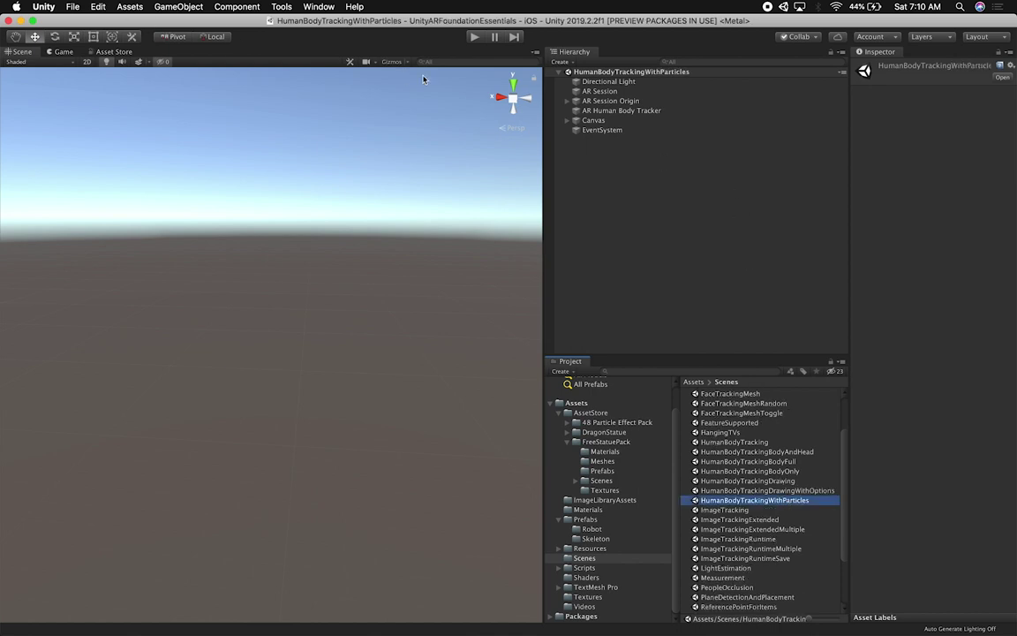
{"action": "left_click", "coordinate": [566, 101]}
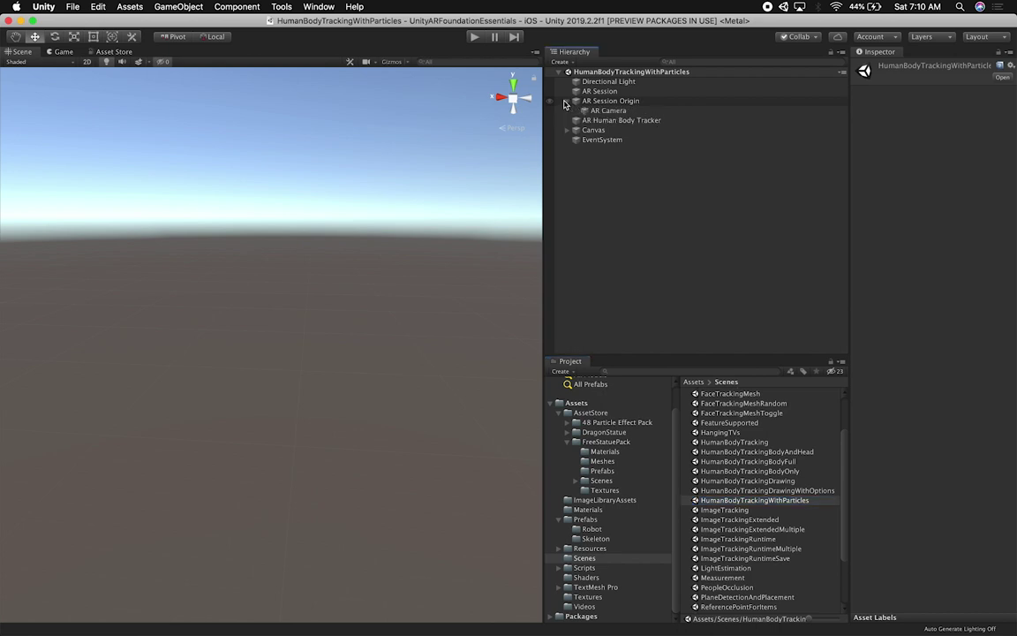
{"action": "left_click", "coordinate": [586, 101]}
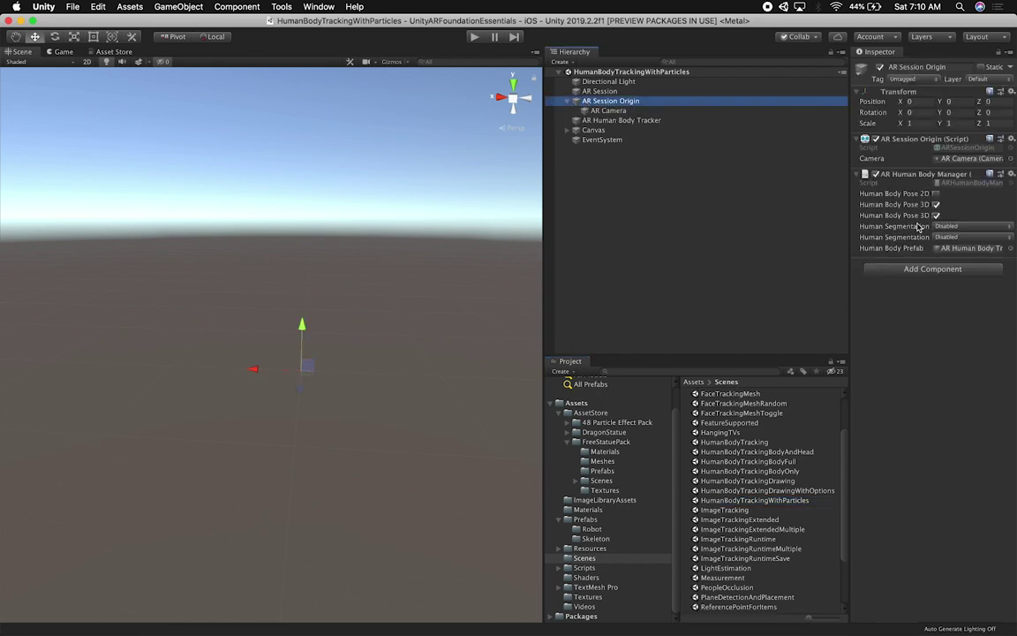
{"action": "left_click", "coordinate": [623, 121]}
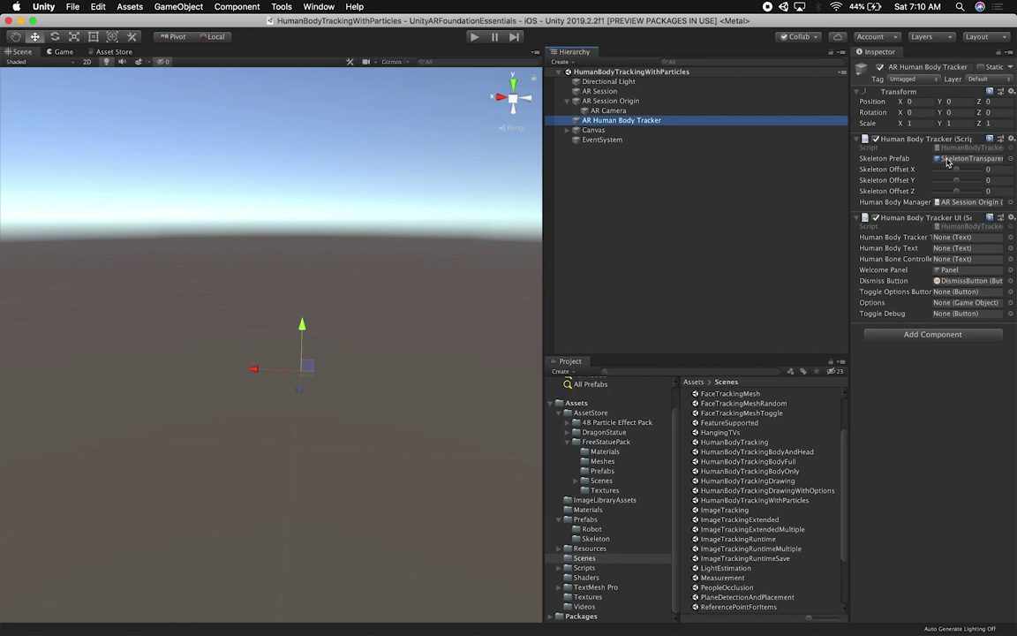
{"action": "left_click", "coordinate": [594, 538]}
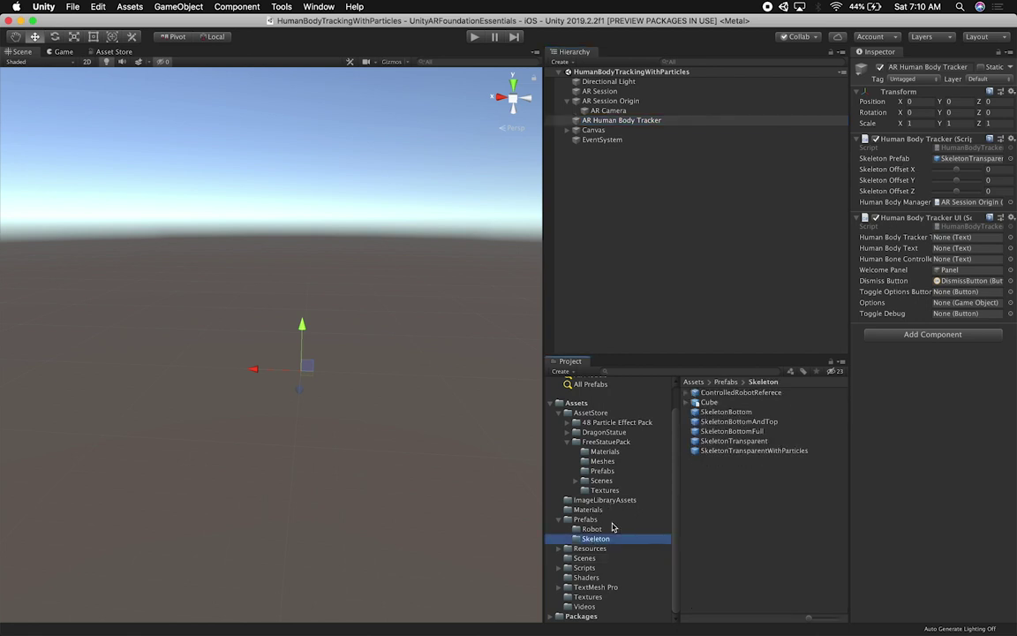
{"action": "left_click_drag", "start_coordinate": [755, 450], "coordinate": [985, 159]}
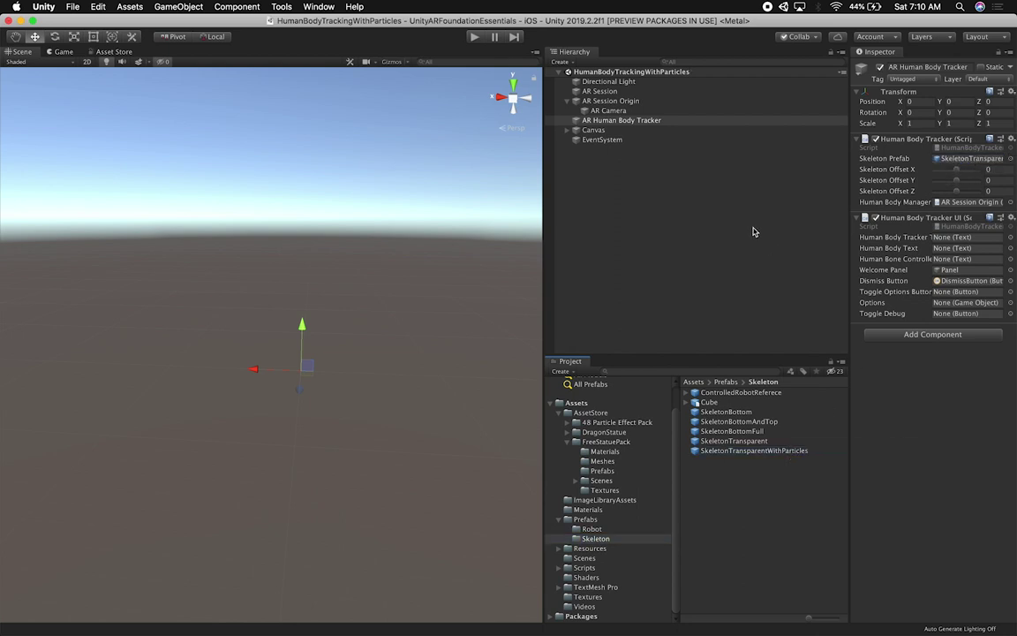
Change the Canvas panel's Title text to HUMAN BODY TRACKING WITH PARTICLES and set its font size to 43
{"action": "double_click", "coordinate": [594, 129]}
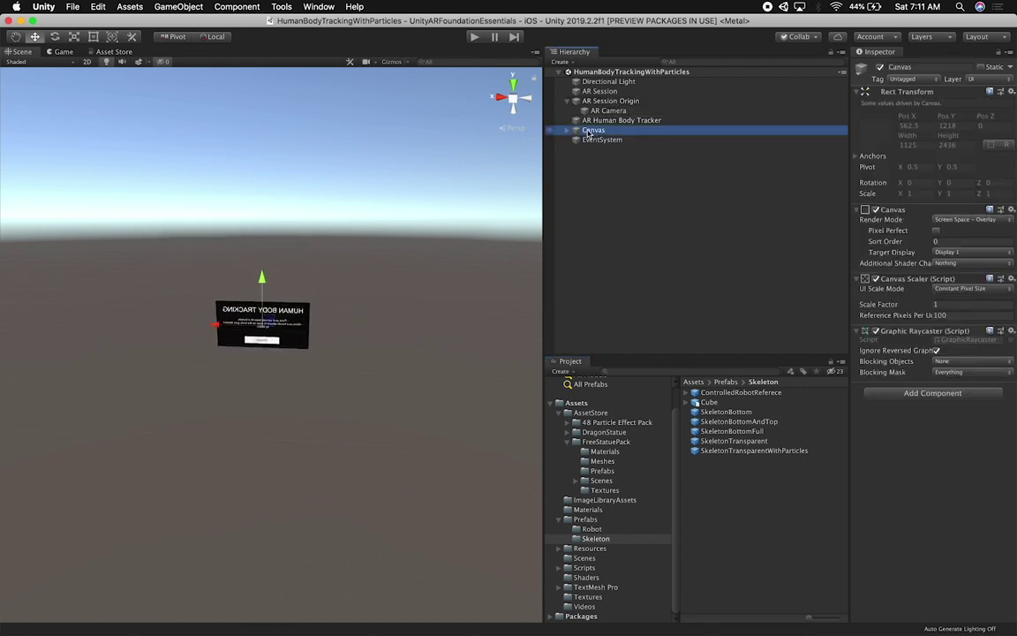
{"action": "left_click", "coordinate": [86, 60]}
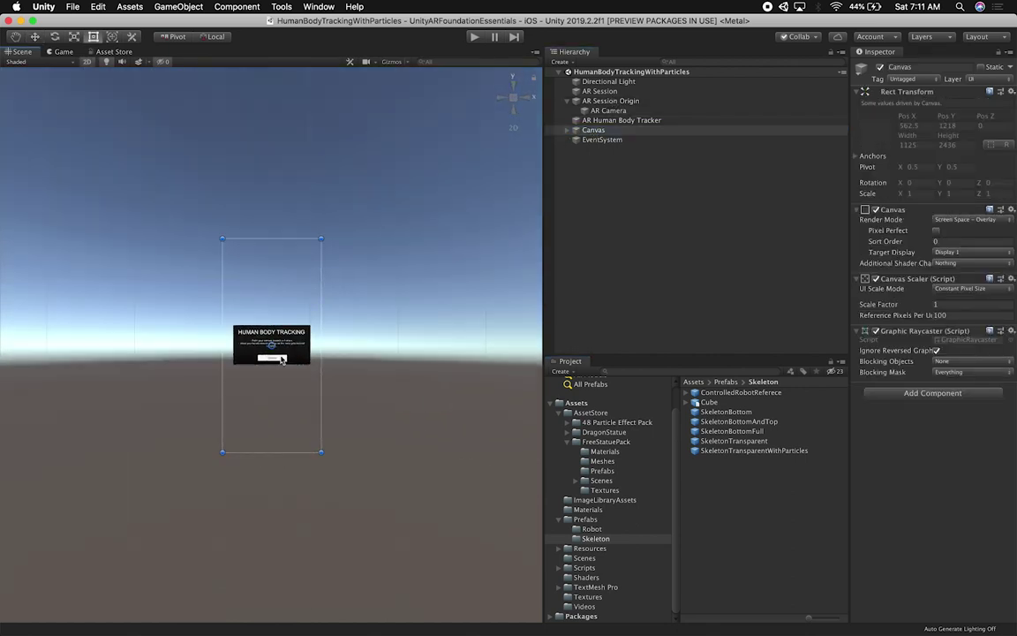
{"action": "scroll", "coordinate": [319, 364], "scroll_direction": "up", "scroll_amount": 5}
{"action": "middle_click_drag", "start_coordinate": [321, 365], "coordinate": [388, 360]}
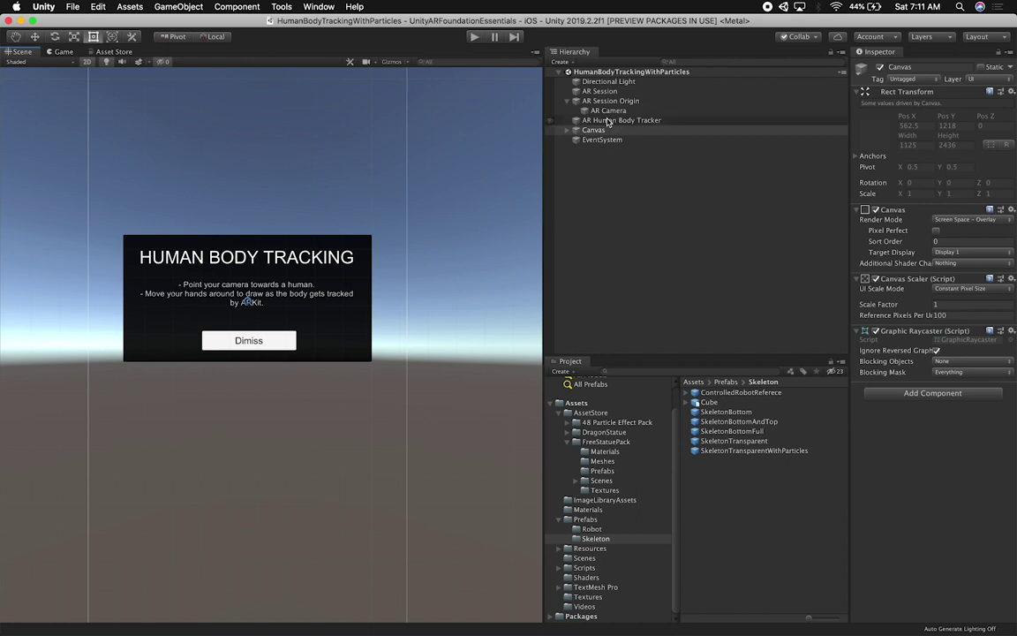
{"action": "left_click", "coordinate": [568, 129]}
{"action": "left_click", "coordinate": [593, 140]}
{"action": "left_click", "coordinate": [583, 140]}
{"action": "left_click", "coordinate": [602, 158]}
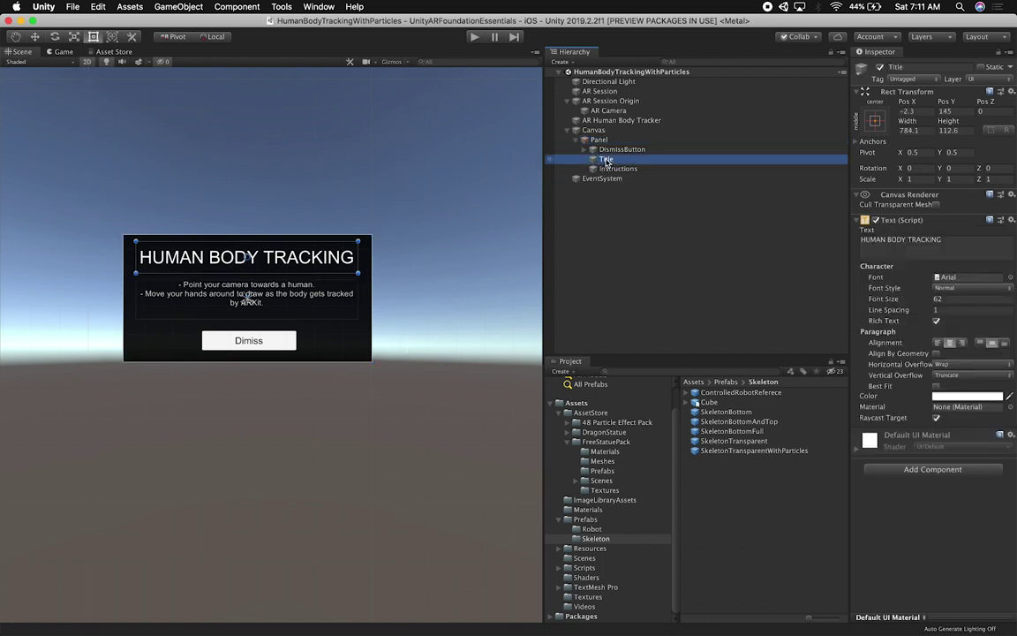
{"action": "left_click", "coordinate": [971, 244]}
{"action": "left_click", "coordinate": [971, 244]}
{"action": "type", "text": "w"}
{"action": "key", "text": "BackSpace"}
{"action": "type", "text": "WITH PARTICLES"}
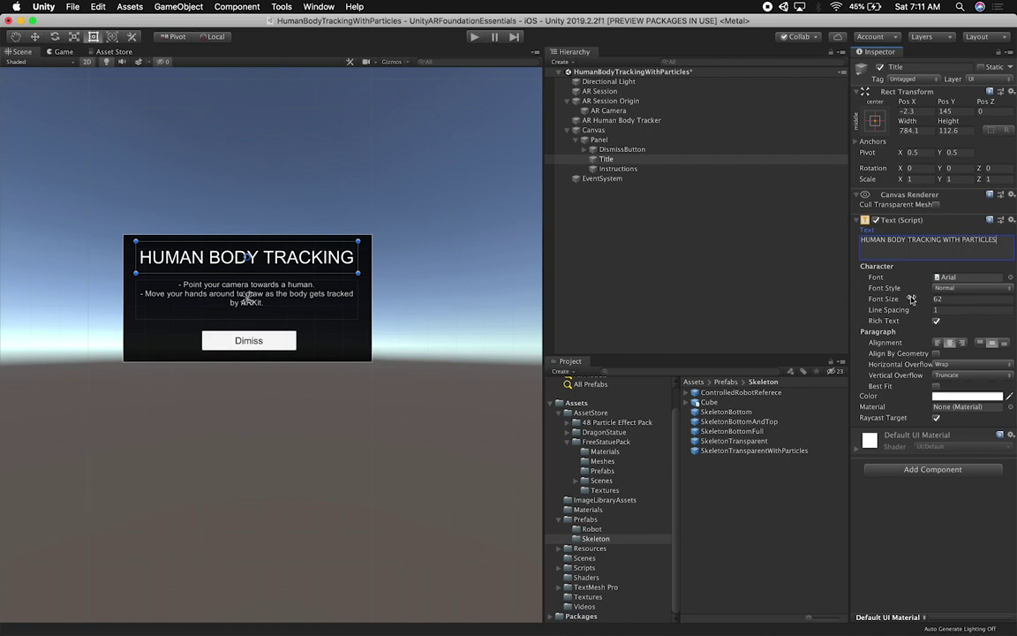
{"action": "left_click_drag", "start_coordinate": [915, 295], "coordinate": [893, 302]}
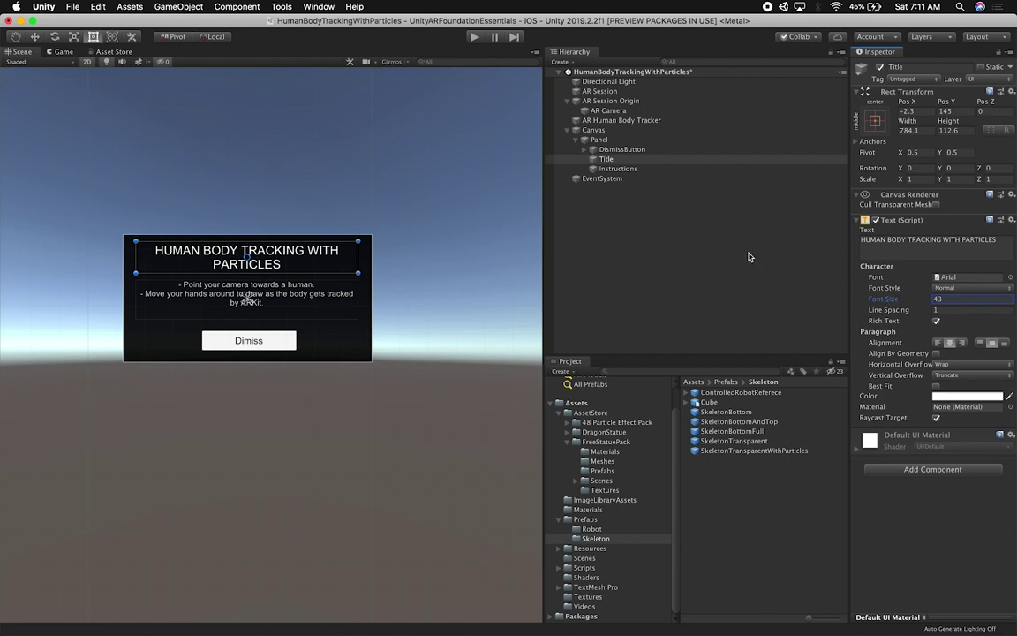
{"action": "left_click", "coordinate": [702, 250]}
Add the line "- Particles should show on your hands and head." to the end of the panel's Instructions text
{"action": "left_click", "coordinate": [629, 169]}
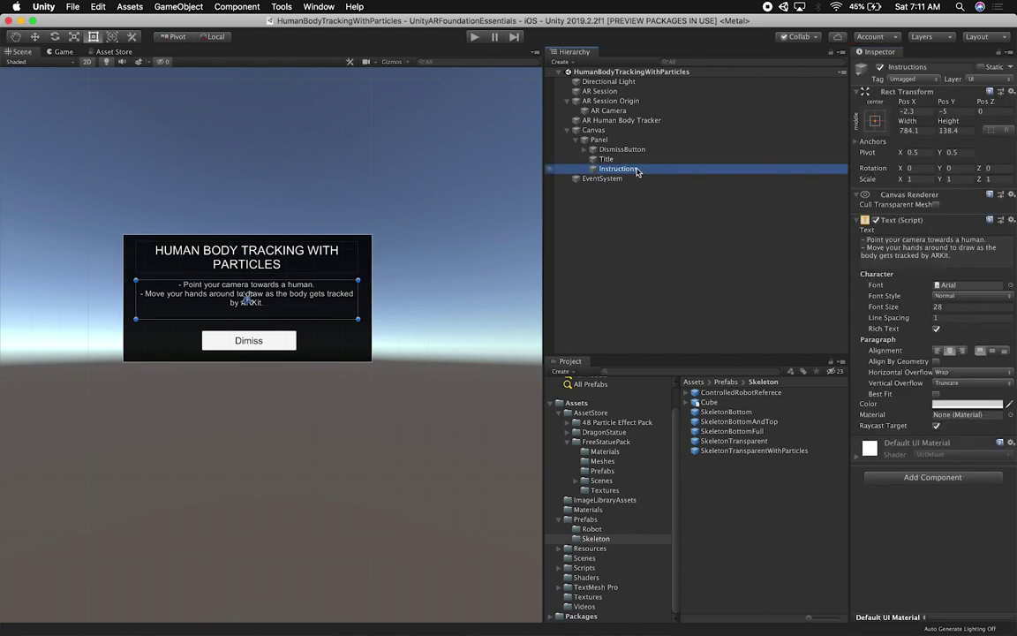
{"action": "left_click", "coordinate": [966, 254]}
{"action": "key", "text": "Return"}
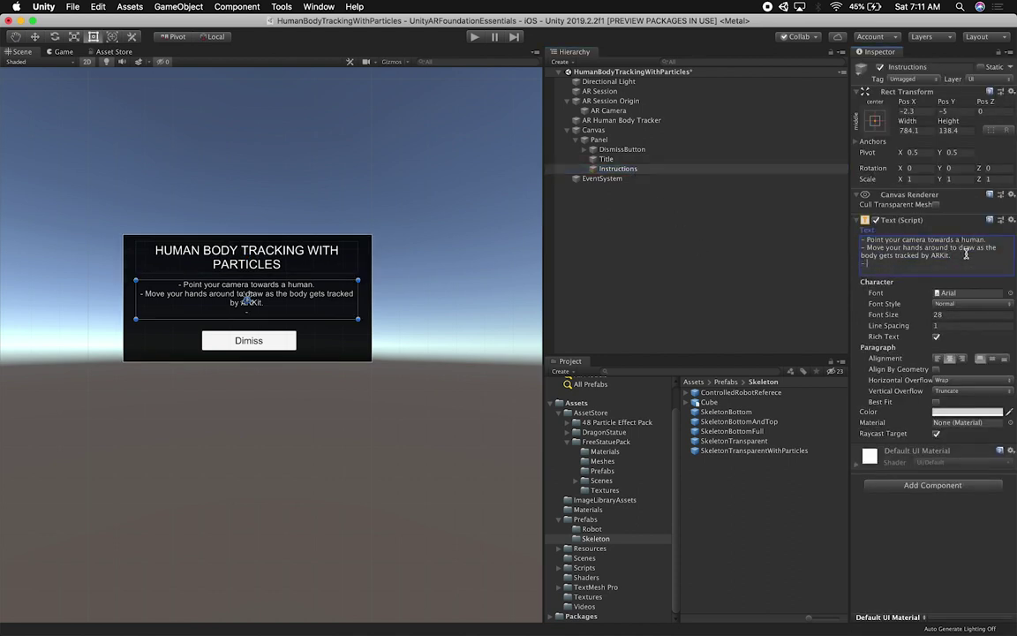
{"action": "type", "text": "- Particles should show on your he"}
{"action": "type", "text": "nds and head."}
{"action": "left_click", "coordinate": [639, 226]}
{"action": "left_click", "coordinate": [617, 130]}
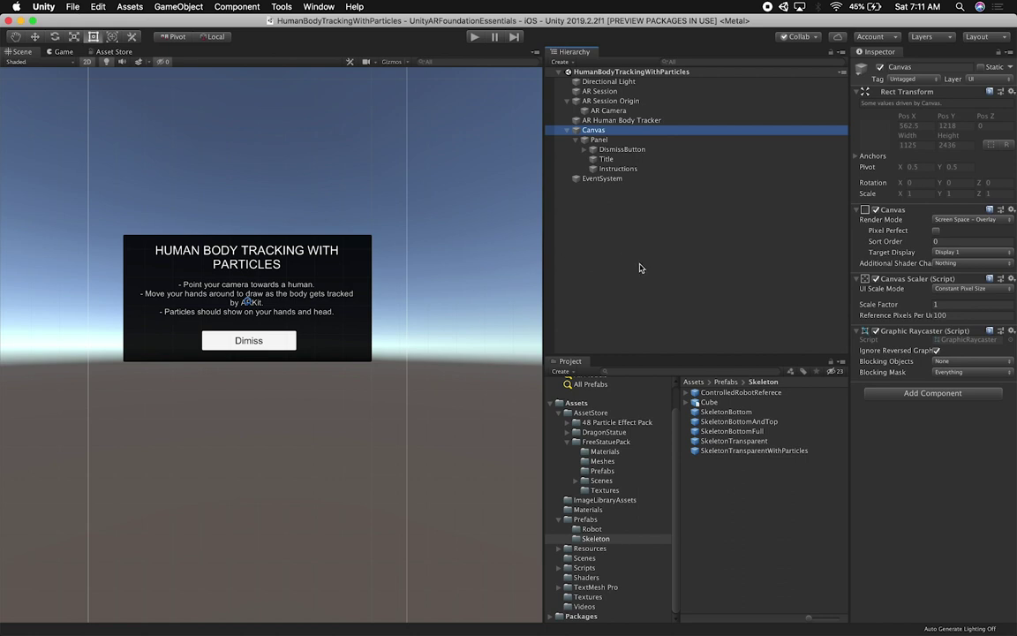
Add the HumanBodyTrackingWithParticles scene to the enabled build scenes, placed directly below HumanBodyTrackingDrawingWithOptions
{"action": "left_click", "coordinate": [74, 7]}
{"action": "left_click", "coordinate": [100, 125]}
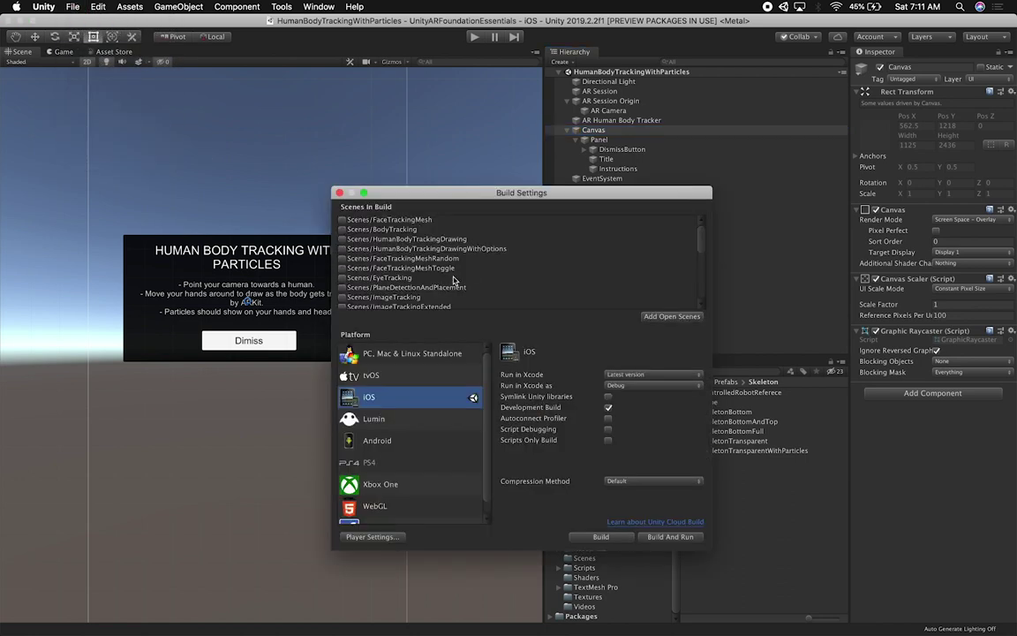
{"action": "scroll", "coordinate": [453, 280], "scroll_direction": "down", "scroll_amount": 10}
{"action": "left_click_drag", "start_coordinate": [479, 306], "coordinate": [494, 257]}
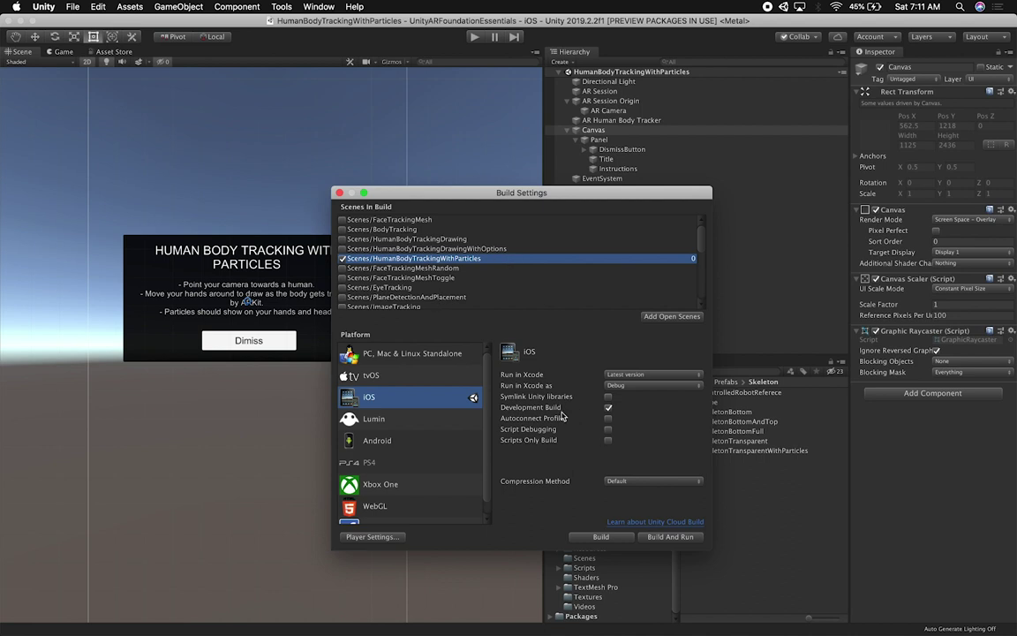
{"action": "left_click_drag", "start_coordinate": [585, 195], "coordinate": [681, 168]}
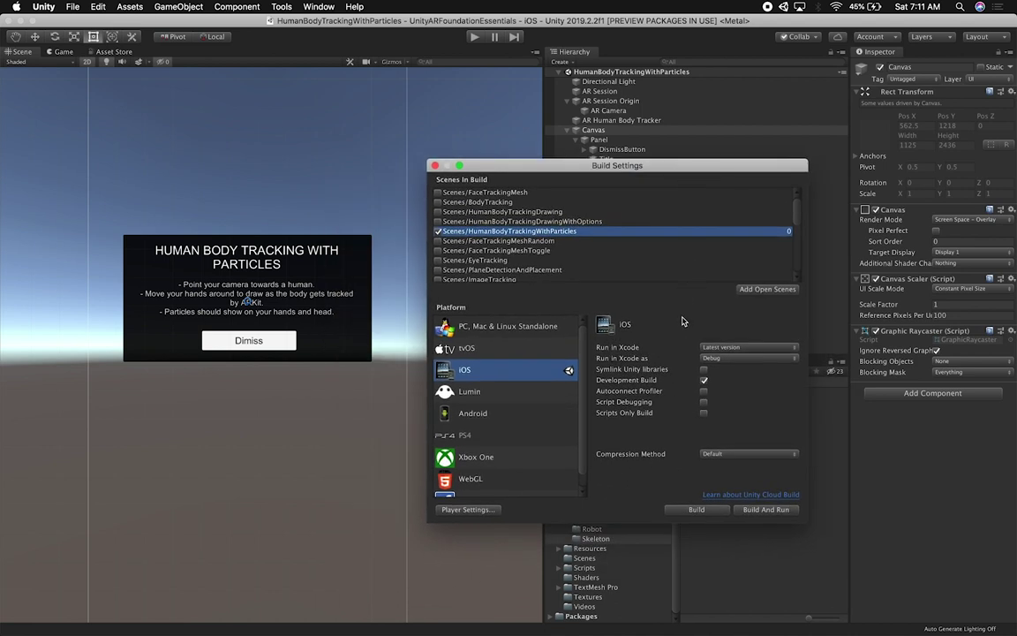
Build the iOS project into the BodyTrackingDrawing folder on the Desktop
{"action": "left_click", "coordinate": [696, 510]}
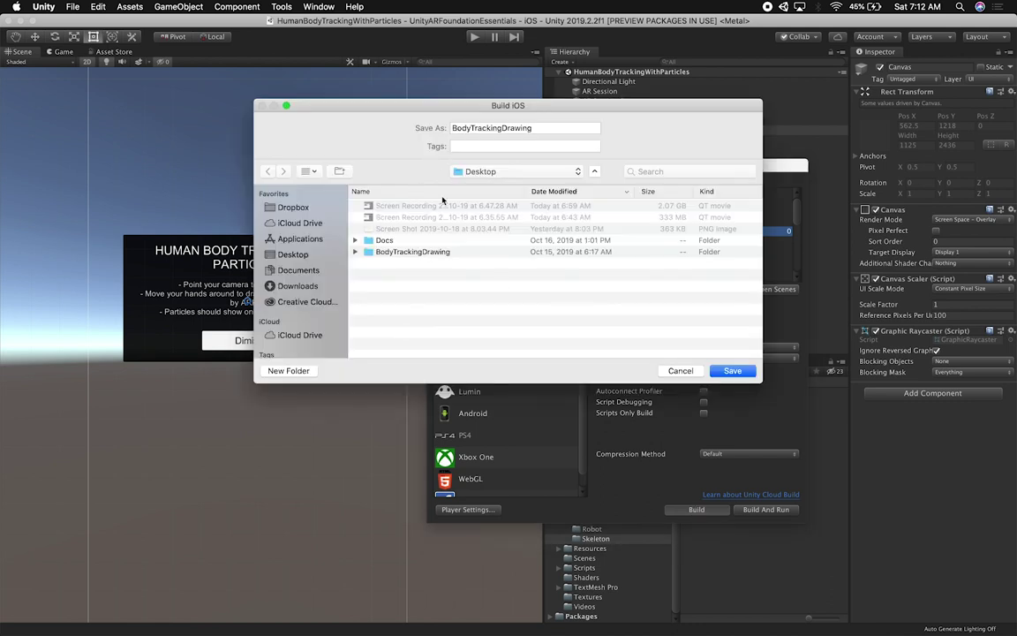
{"action": "left_click", "coordinate": [733, 371]}
{"action": "left_click", "coordinate": [535, 172]}
{"action": "left_click", "coordinate": [603, 187]}
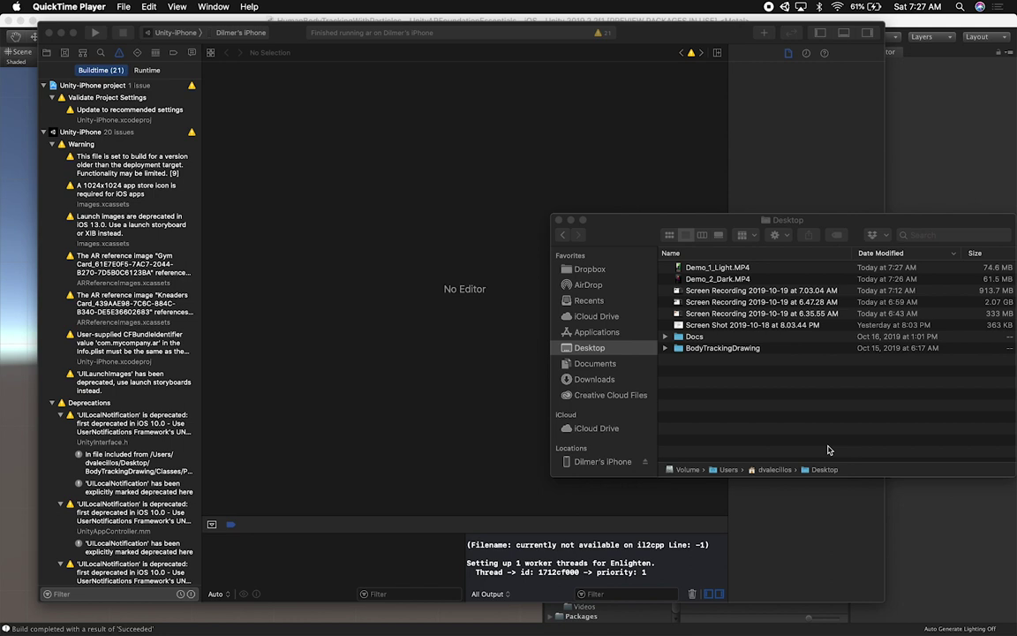
Preview Demo_1_Light.MP4 from the Desktop in Finder to examine the head and hand particles, then close the preview
{"action": "left_click", "coordinate": [718, 268]}
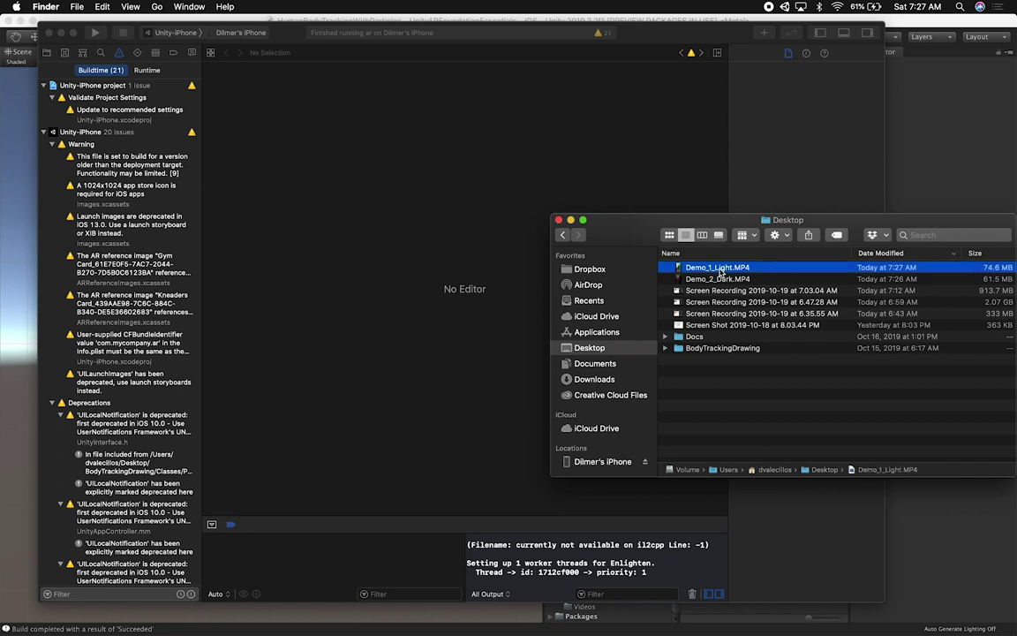
{"action": "key", "text": "space"}
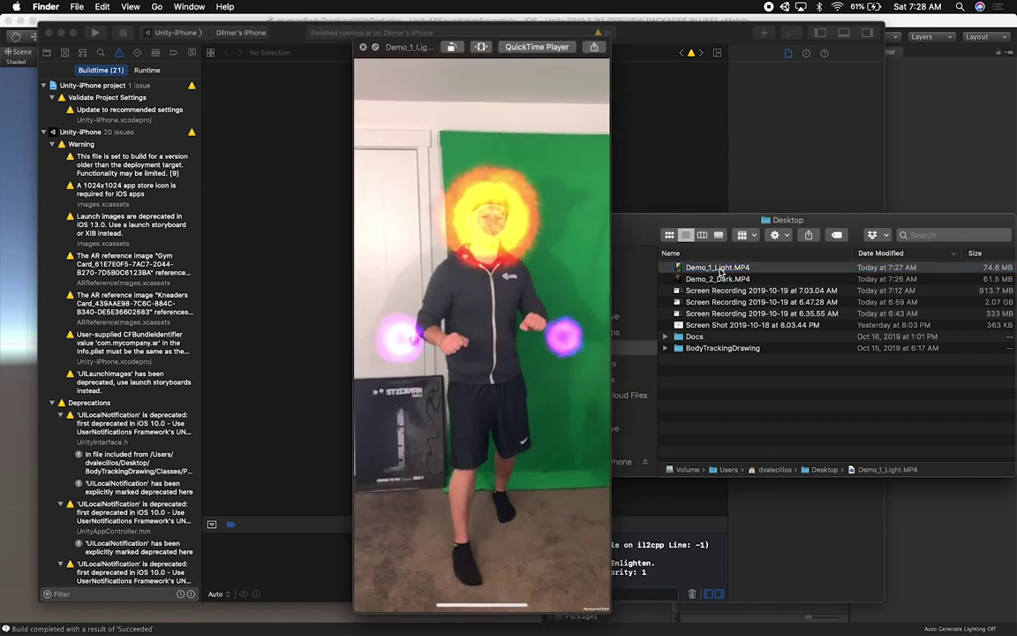
{"action": "mouse_move", "coordinate": [537, 170]}
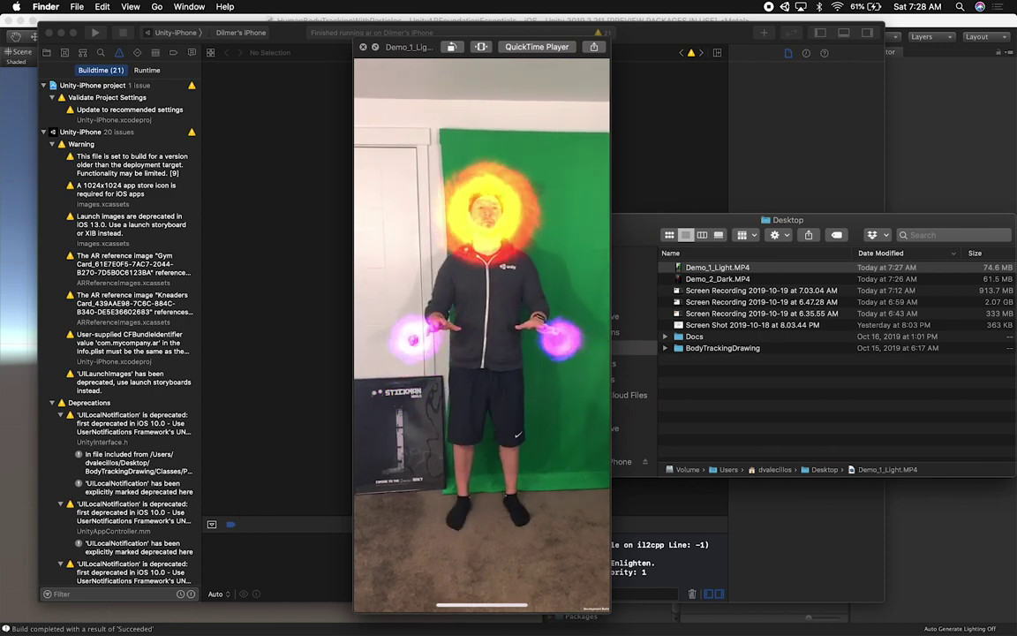
{"action": "mouse_move", "coordinate": [425, 202]}
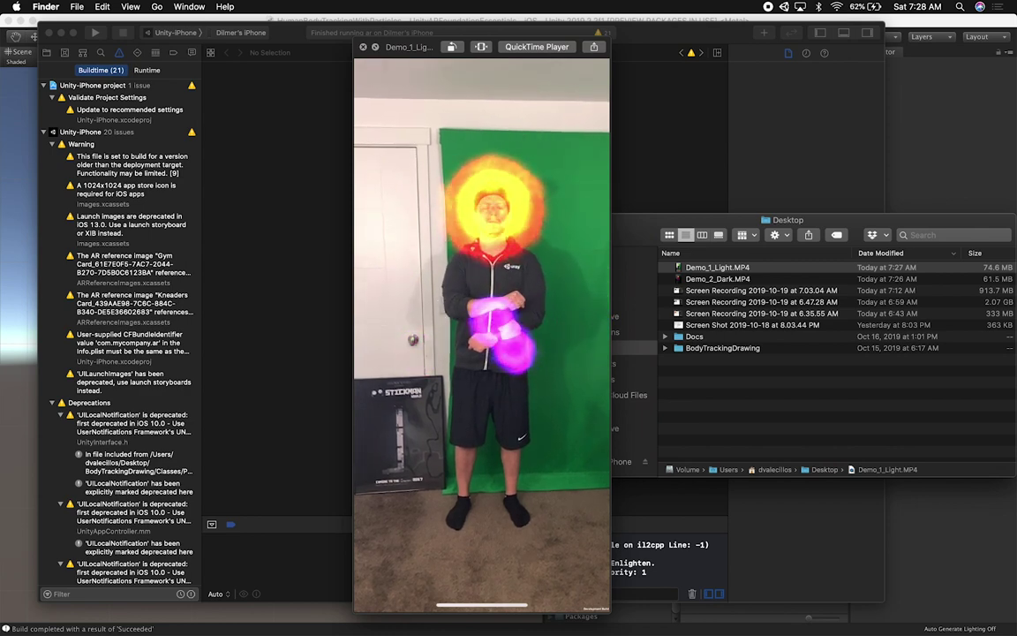
{"action": "mouse_move", "coordinate": [557, 292]}
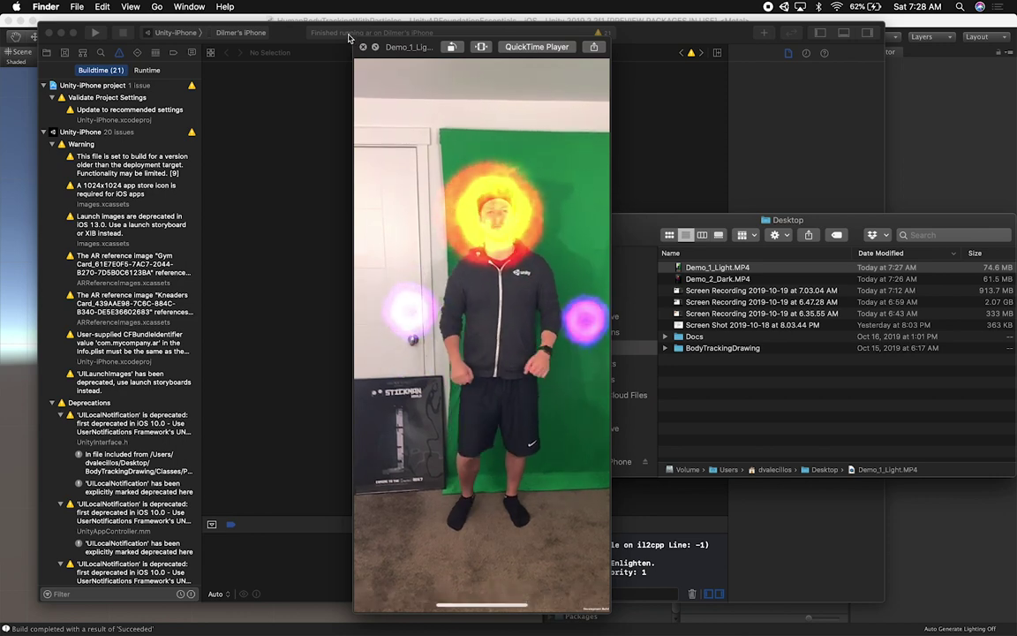
{"action": "left_click", "coordinate": [361, 47]}
Preview Demo_2_Dark.MP4 from the Desktop to examine the particle effects in dark lighting
{"action": "left_click", "coordinate": [708, 279]}
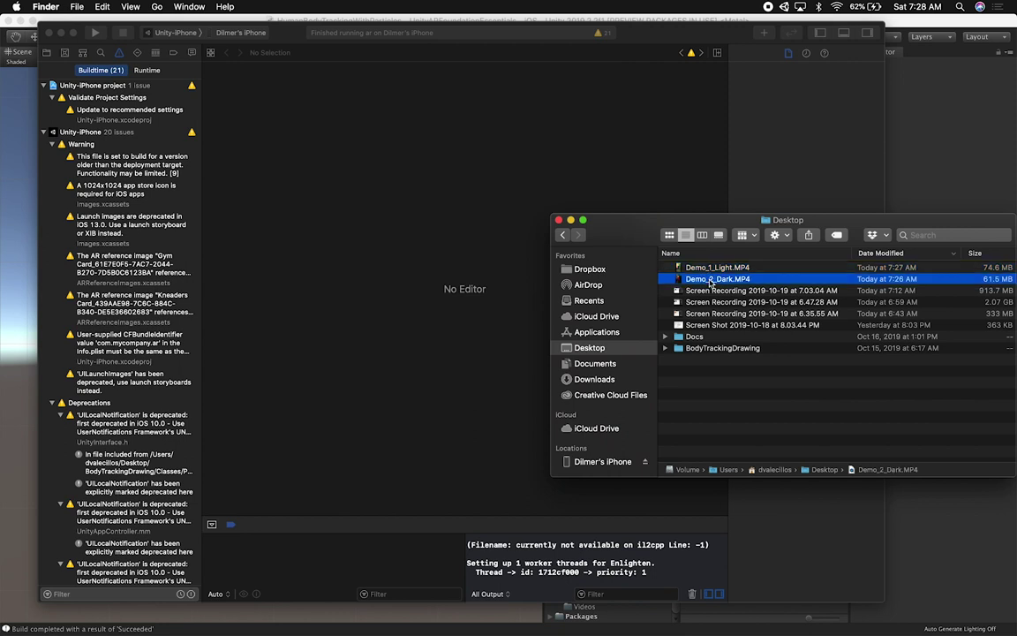
{"action": "key", "text": "space"}
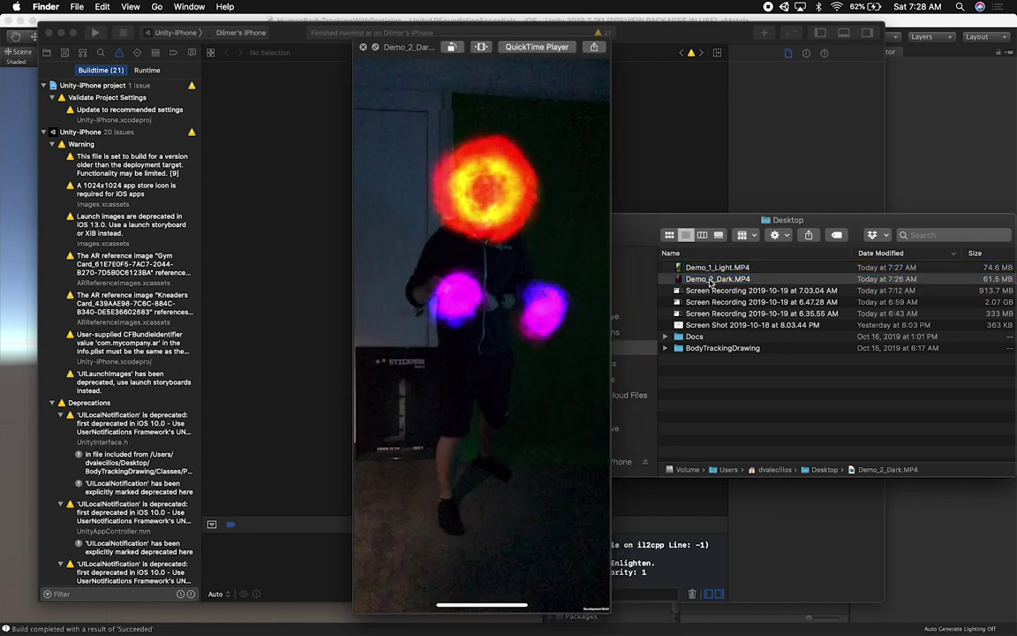